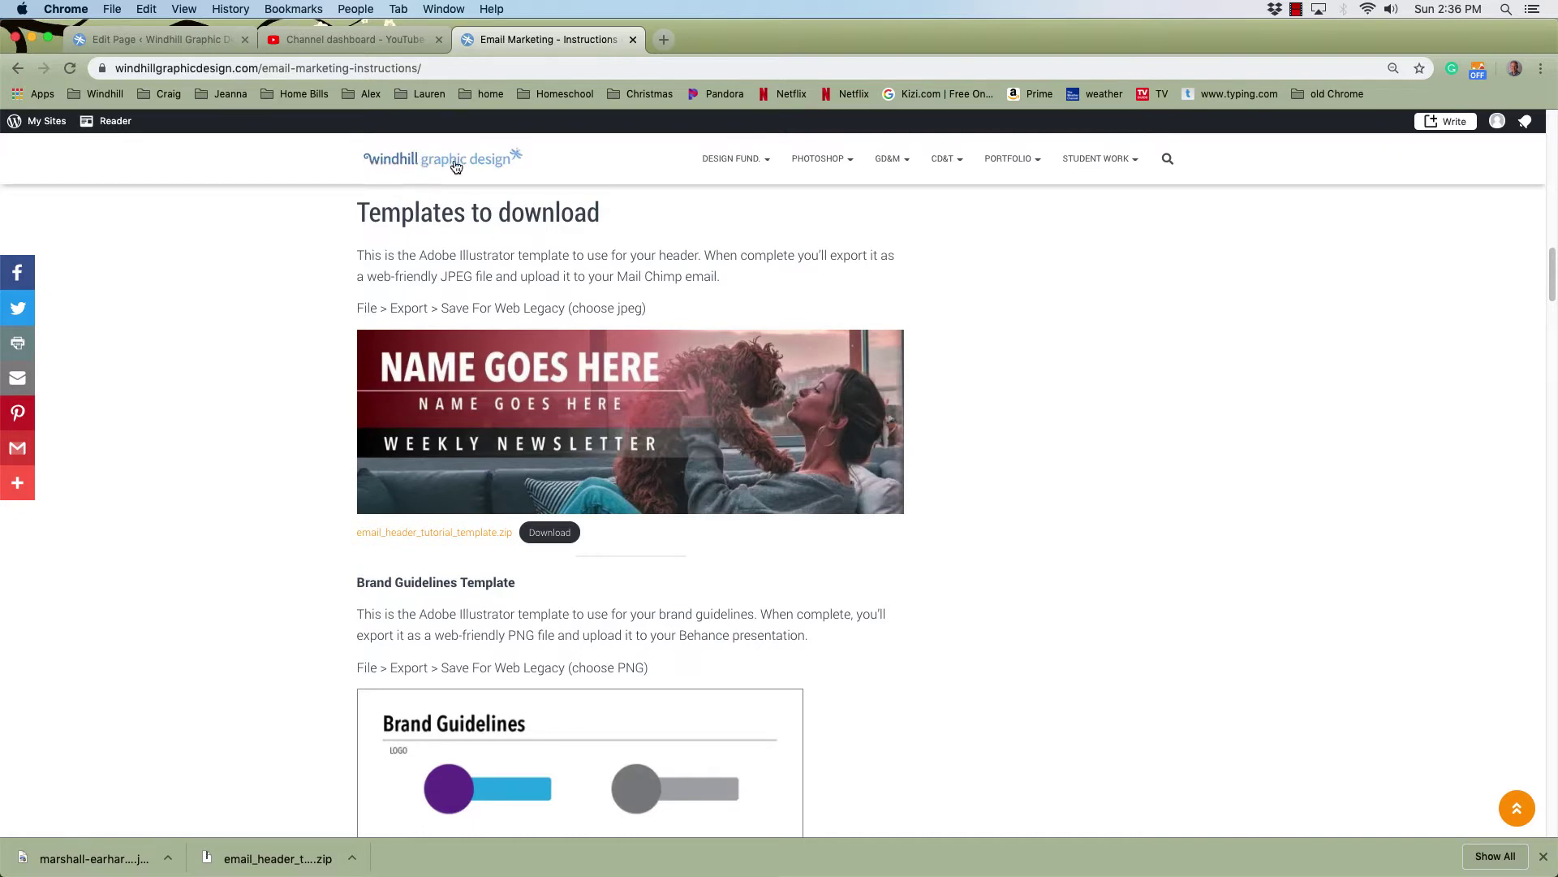
- Download email_header_tutorial_template.zip from the Templates to download section of the page
mouse_move(734, 160)
mouse_move(1552, 276)
mouse_down()
mouse_move(1553, 109)
mouse_move(1550, 294)
mouse_move(1551, 260)
mouse_up()
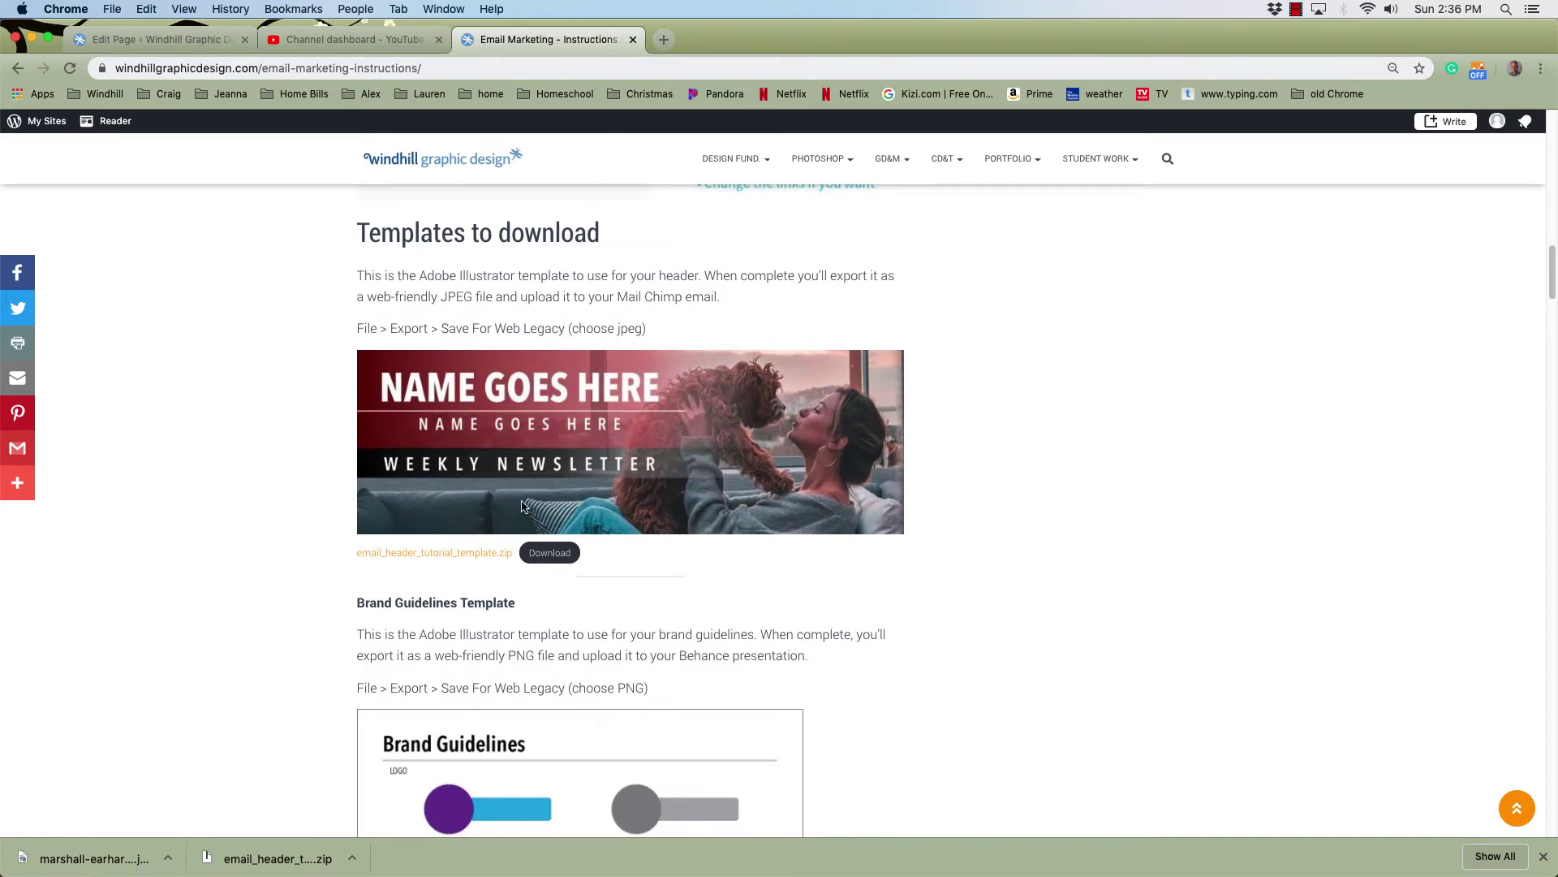
click(550, 555)
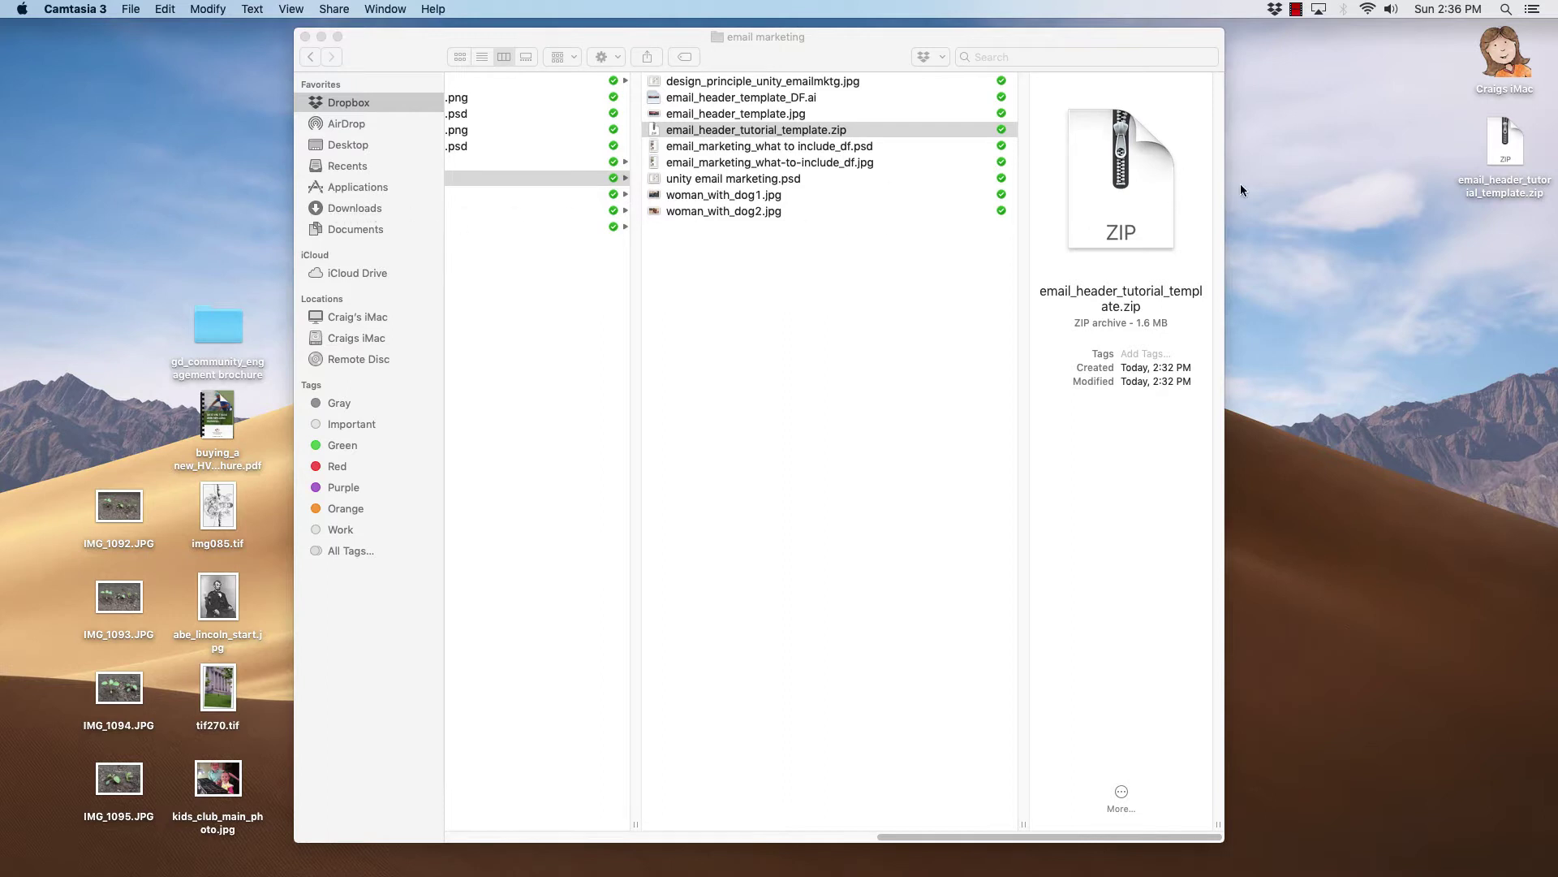
- Unzip the template and copy email_header_template_DF.ai and both dog JPGs onto the desktop
double_click(1503, 152)
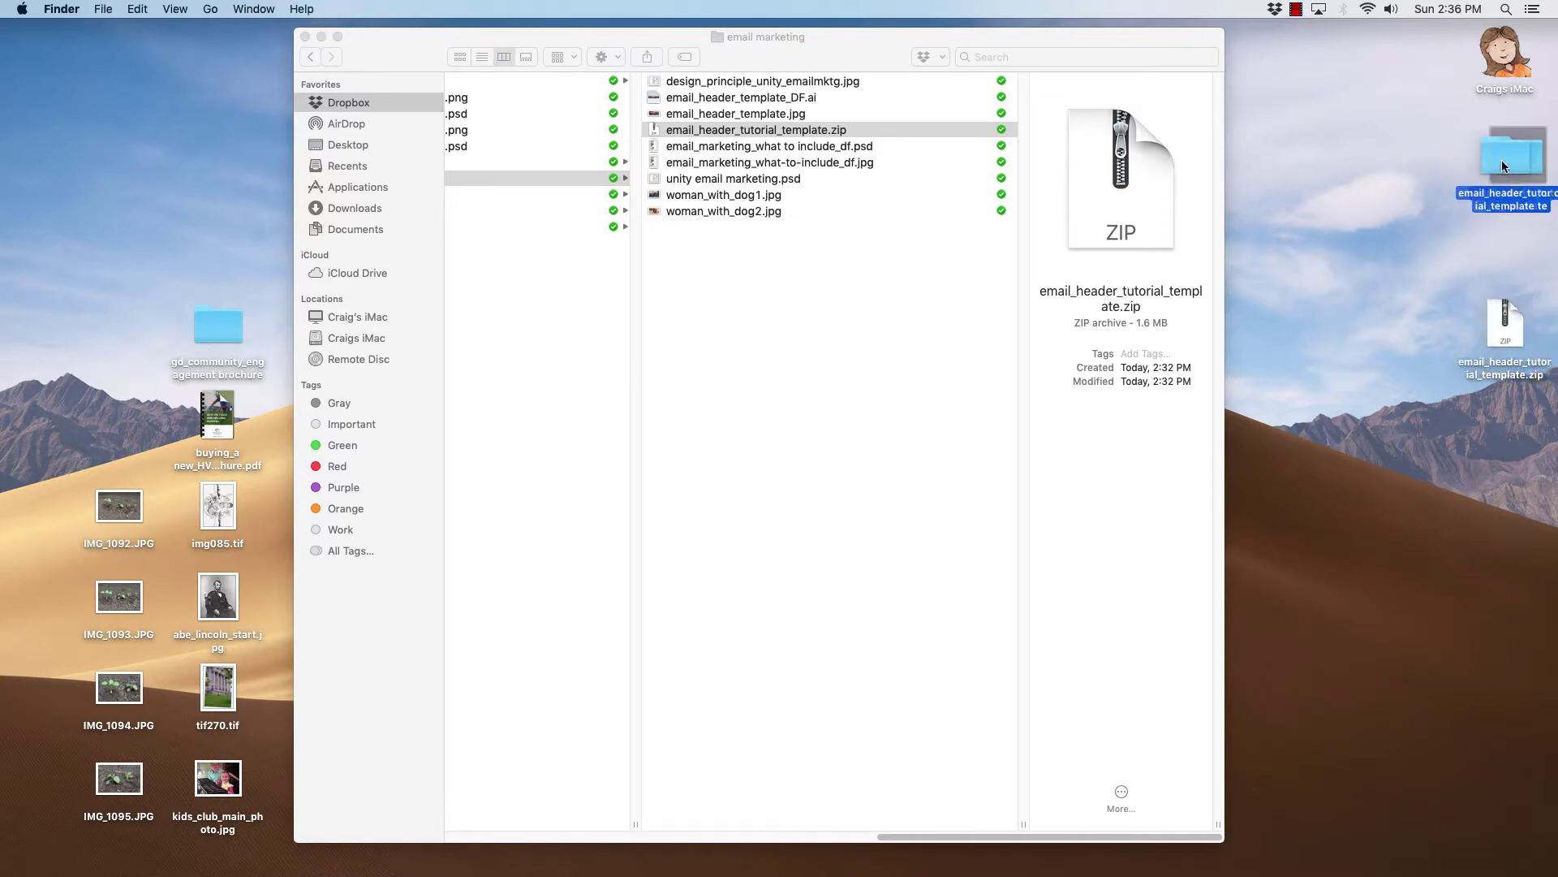
double_click(1501, 148)
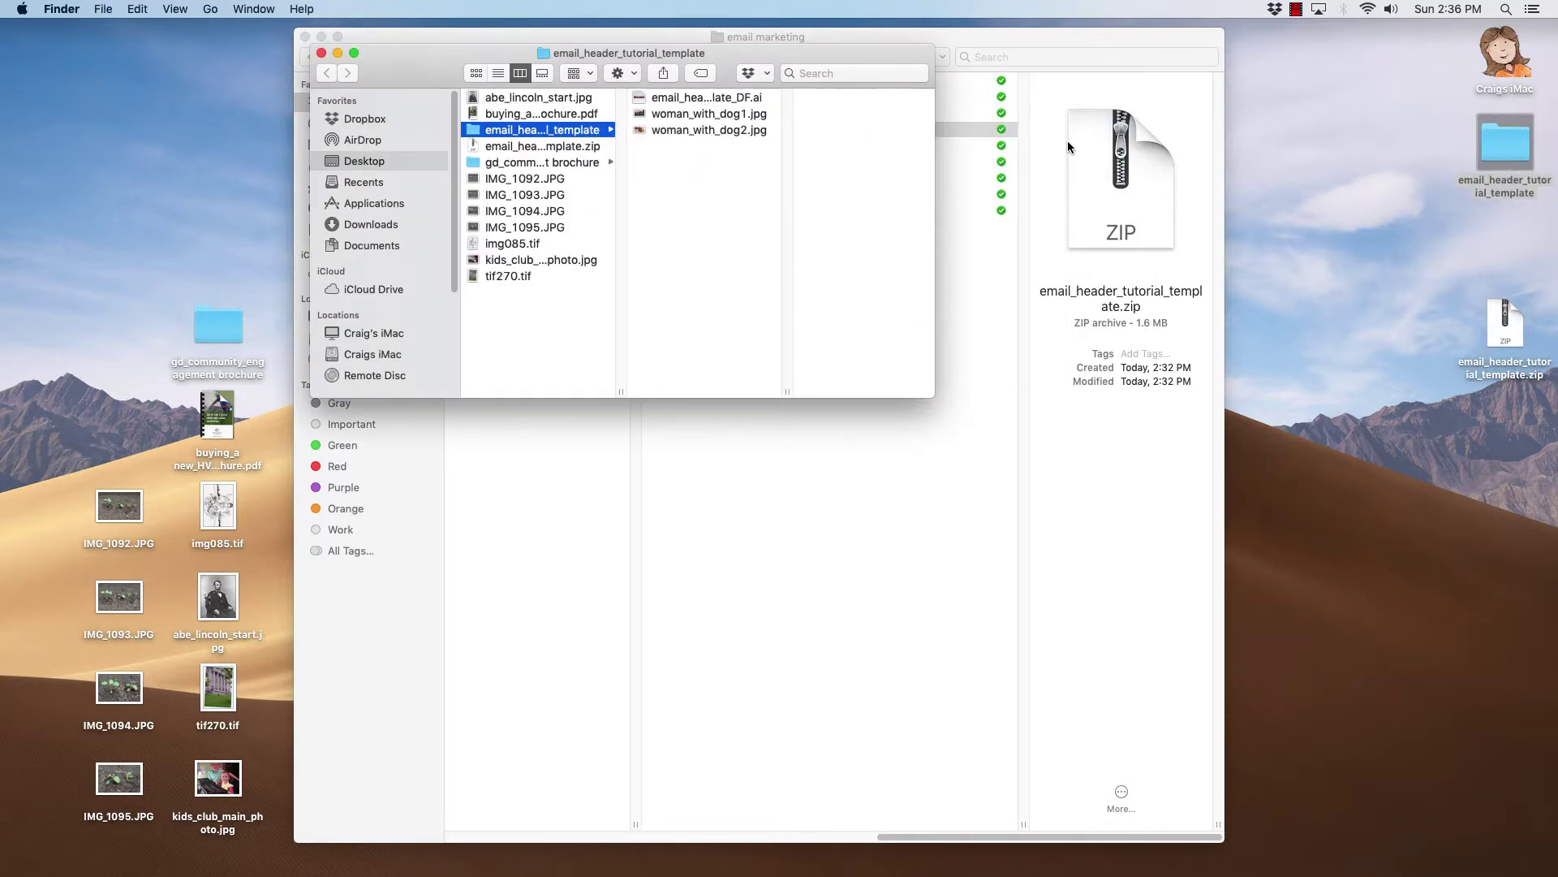
drag(415, 65, 904, 91)
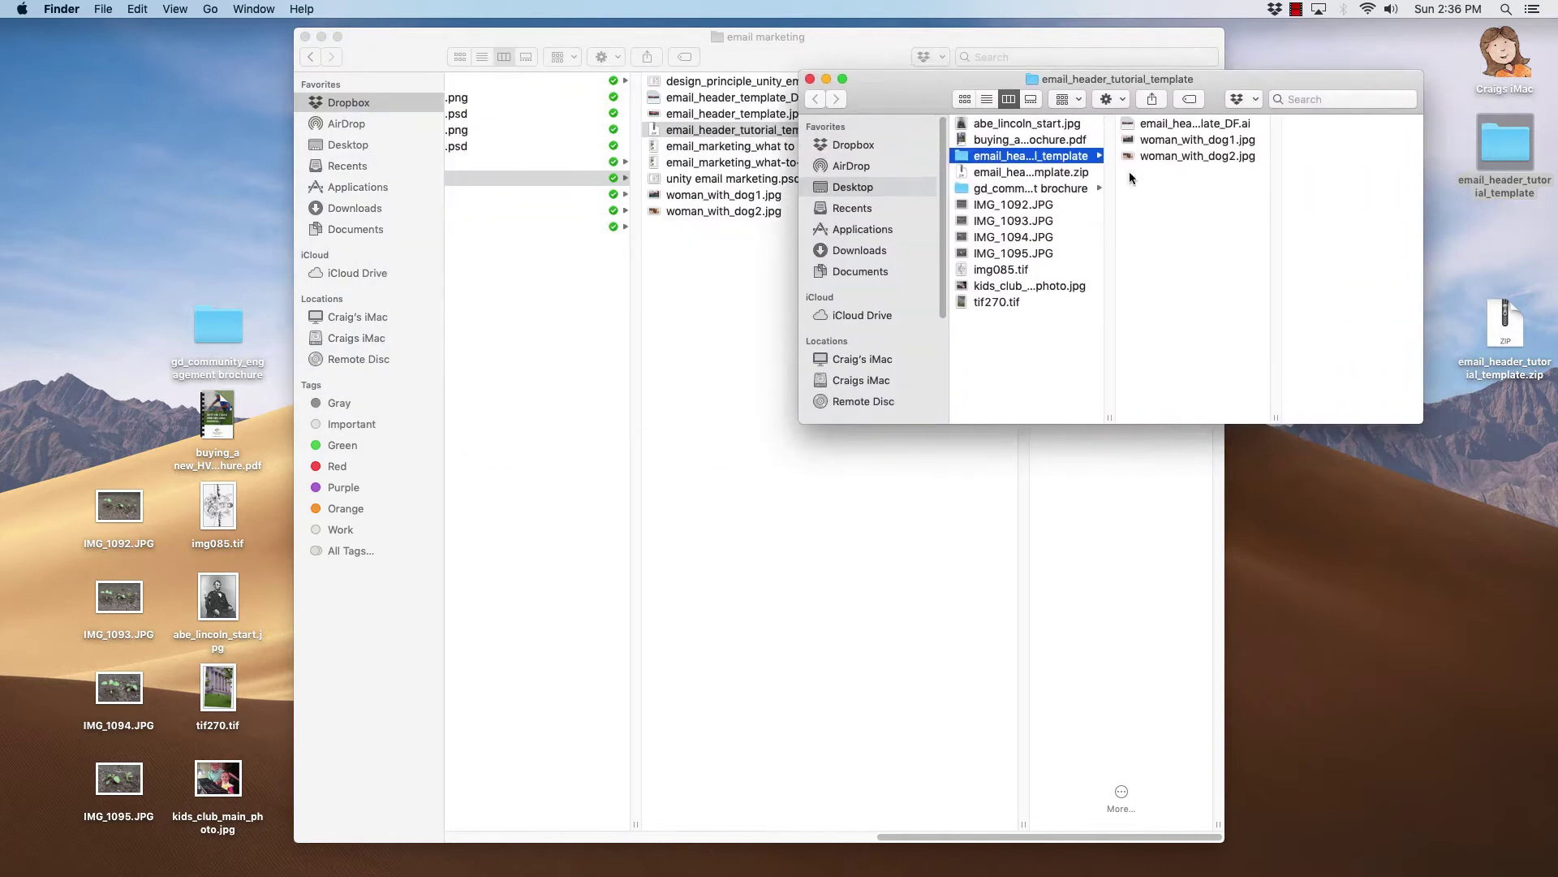
click(1132, 123)
shift+click(1116, 155)
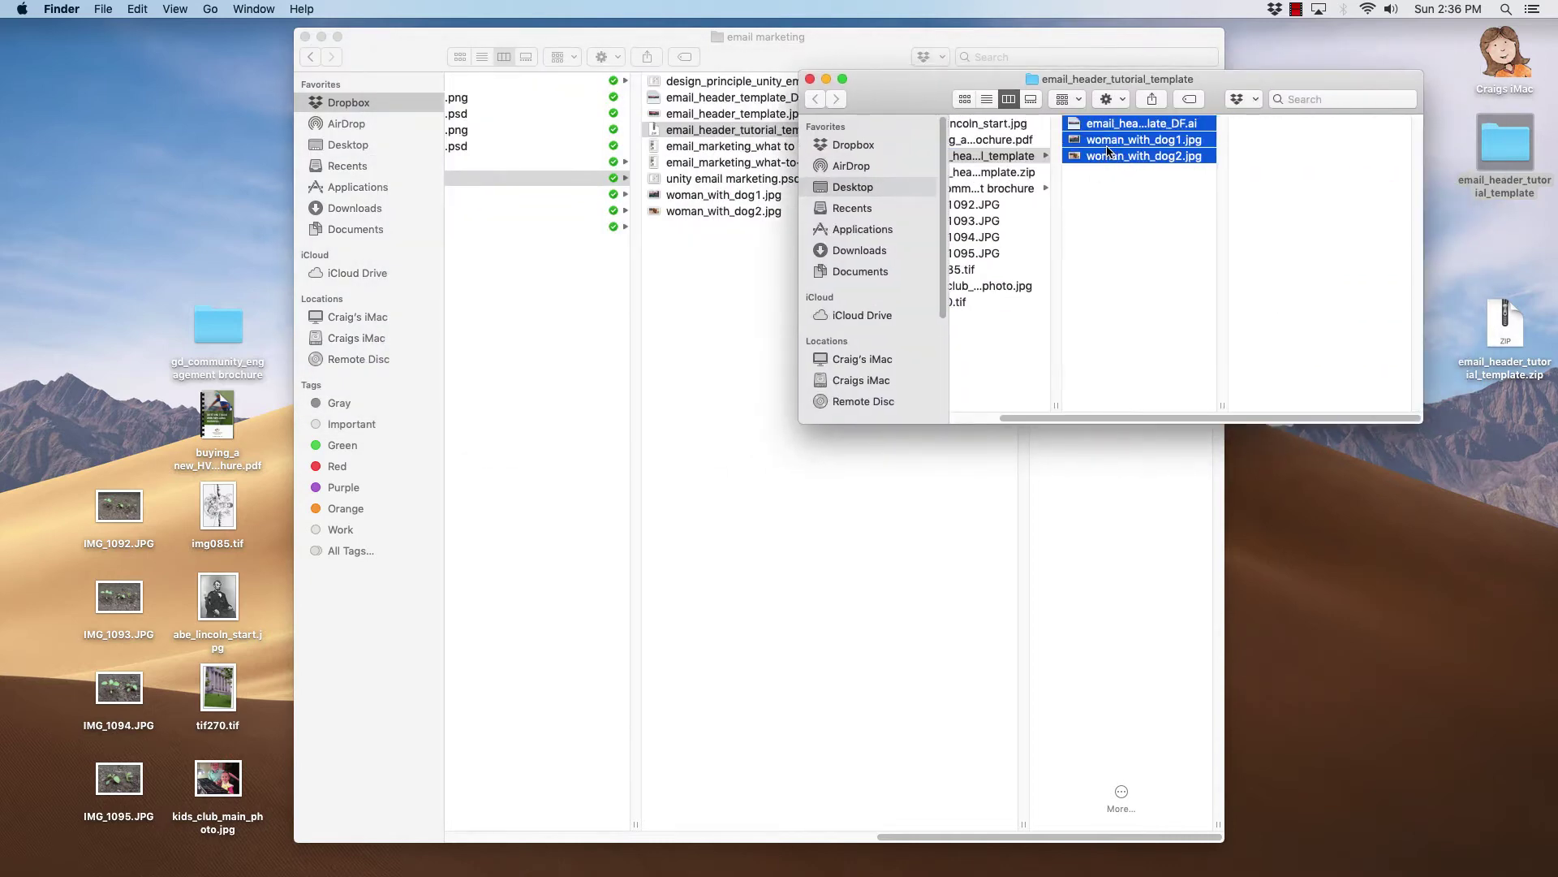
drag(1116, 155, 1392, 605)
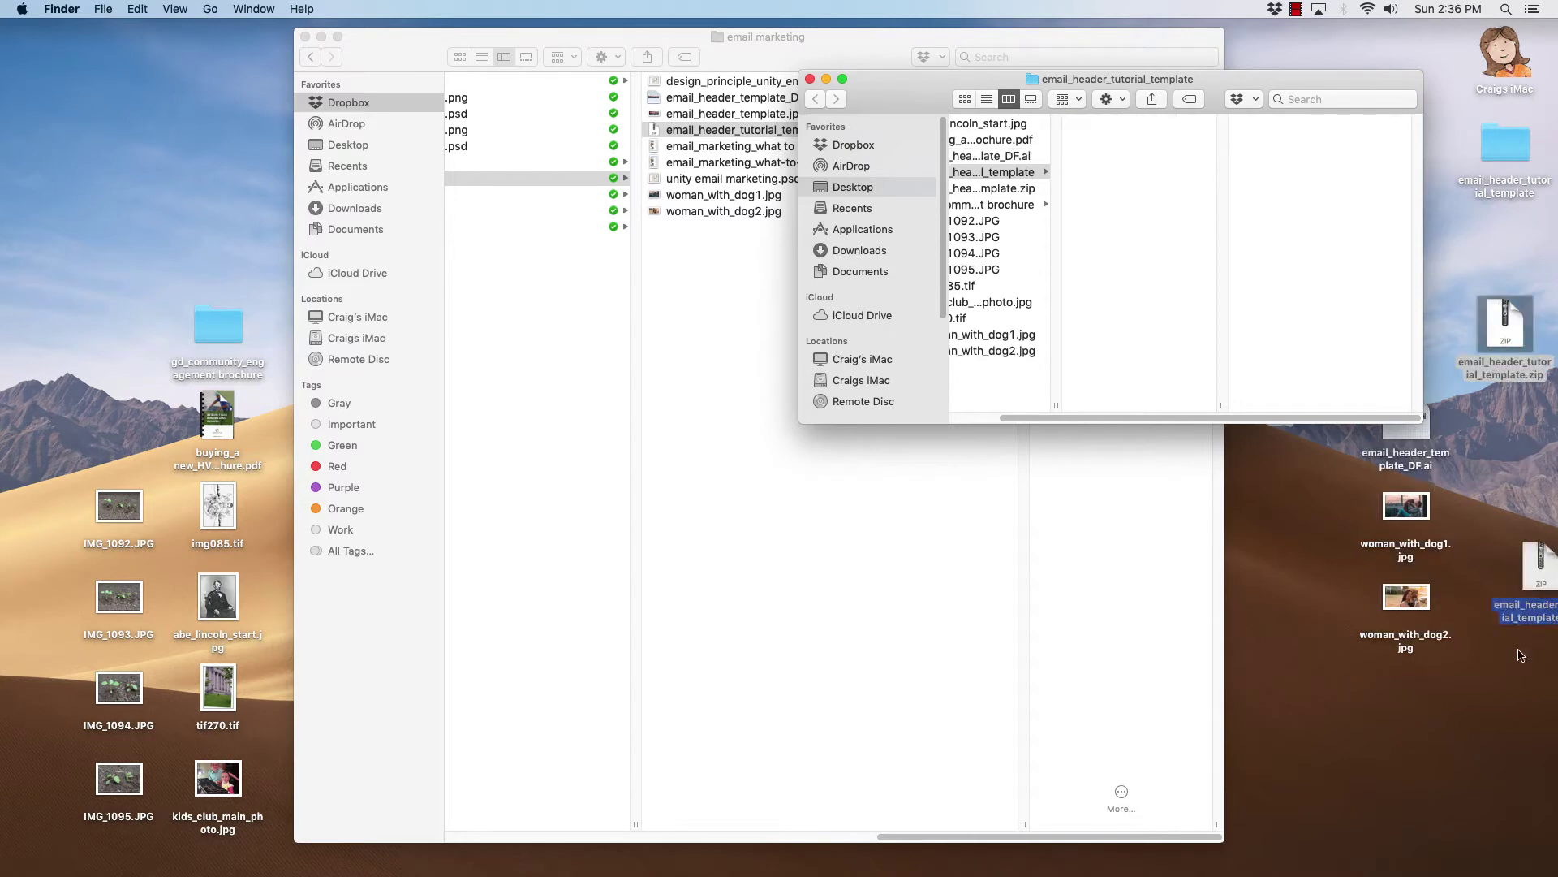
mouse_move(1416, 872)
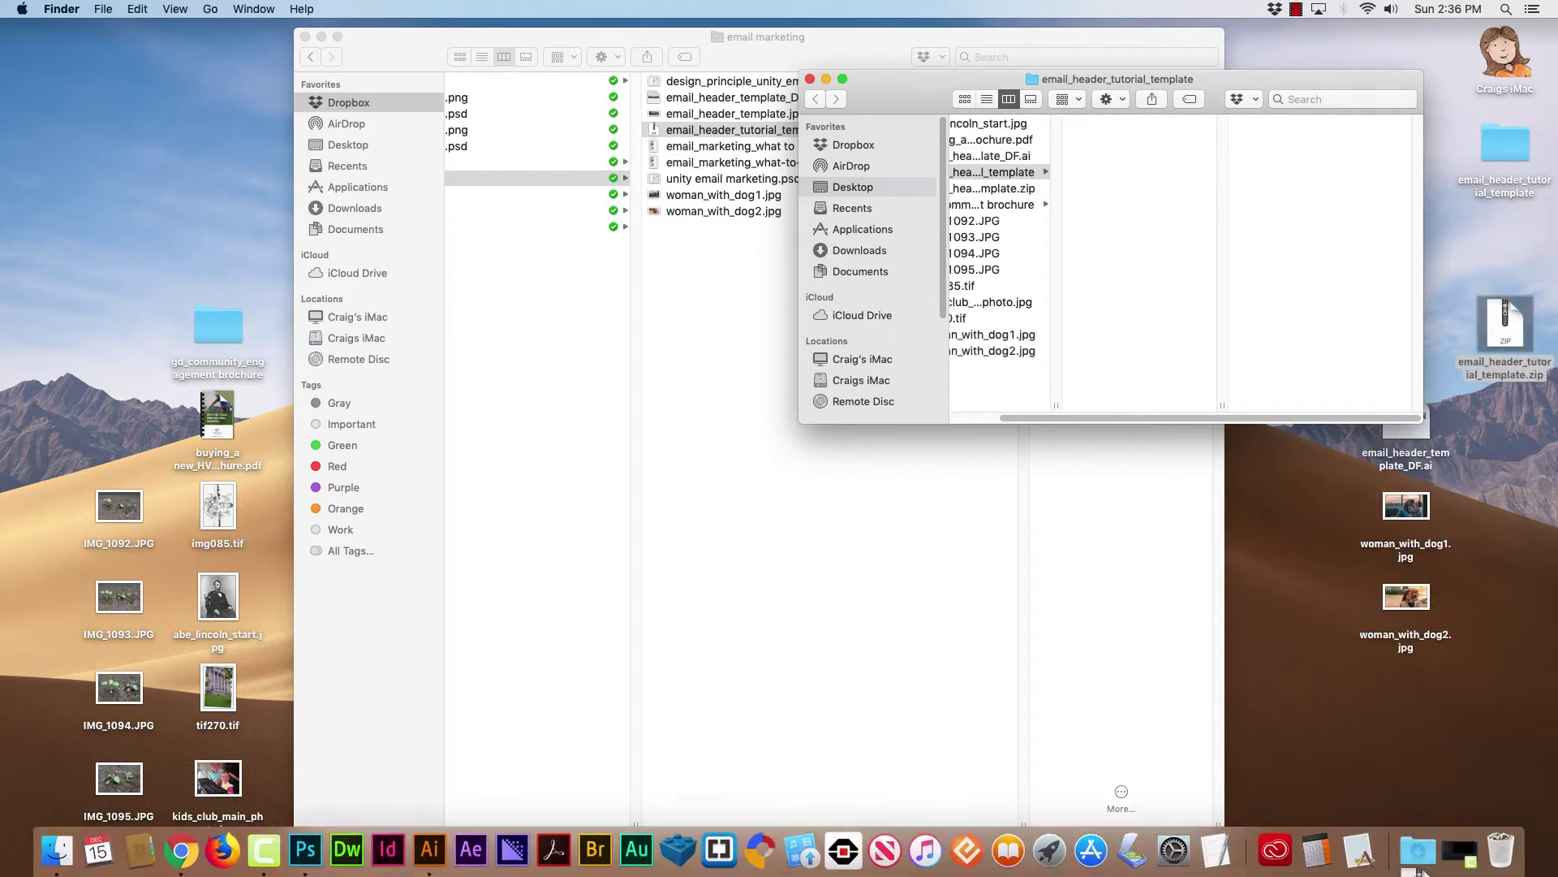
click(810, 81)
- Line up the three template files in the right-hand desktop column
drag(1348, 367, 1454, 654)
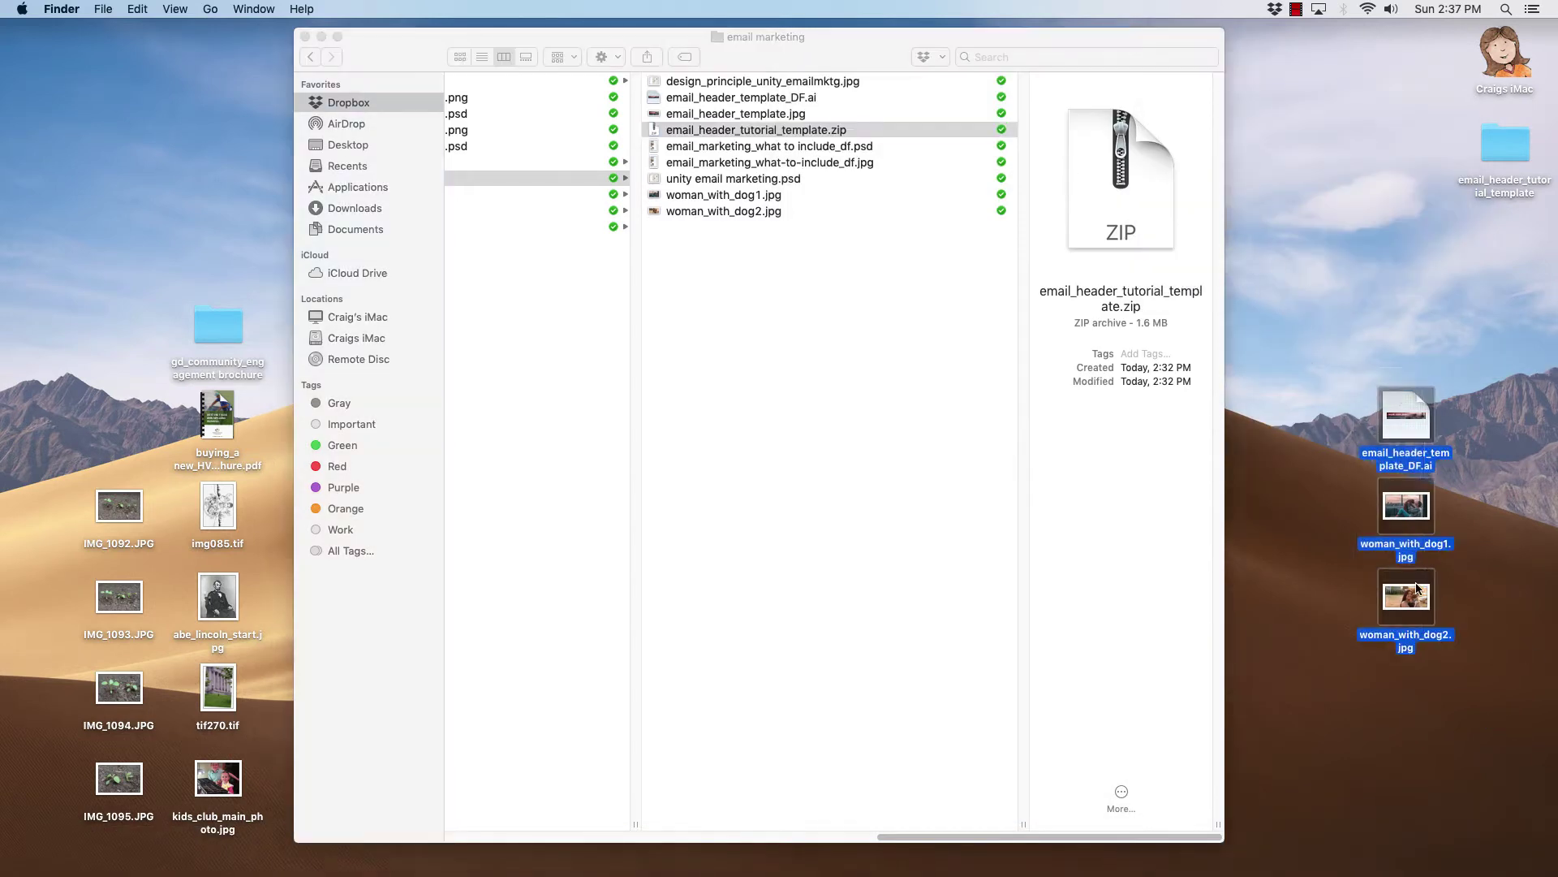
drag(1416, 589, 1504, 418)
drag(1503, 146, 1412, 848)
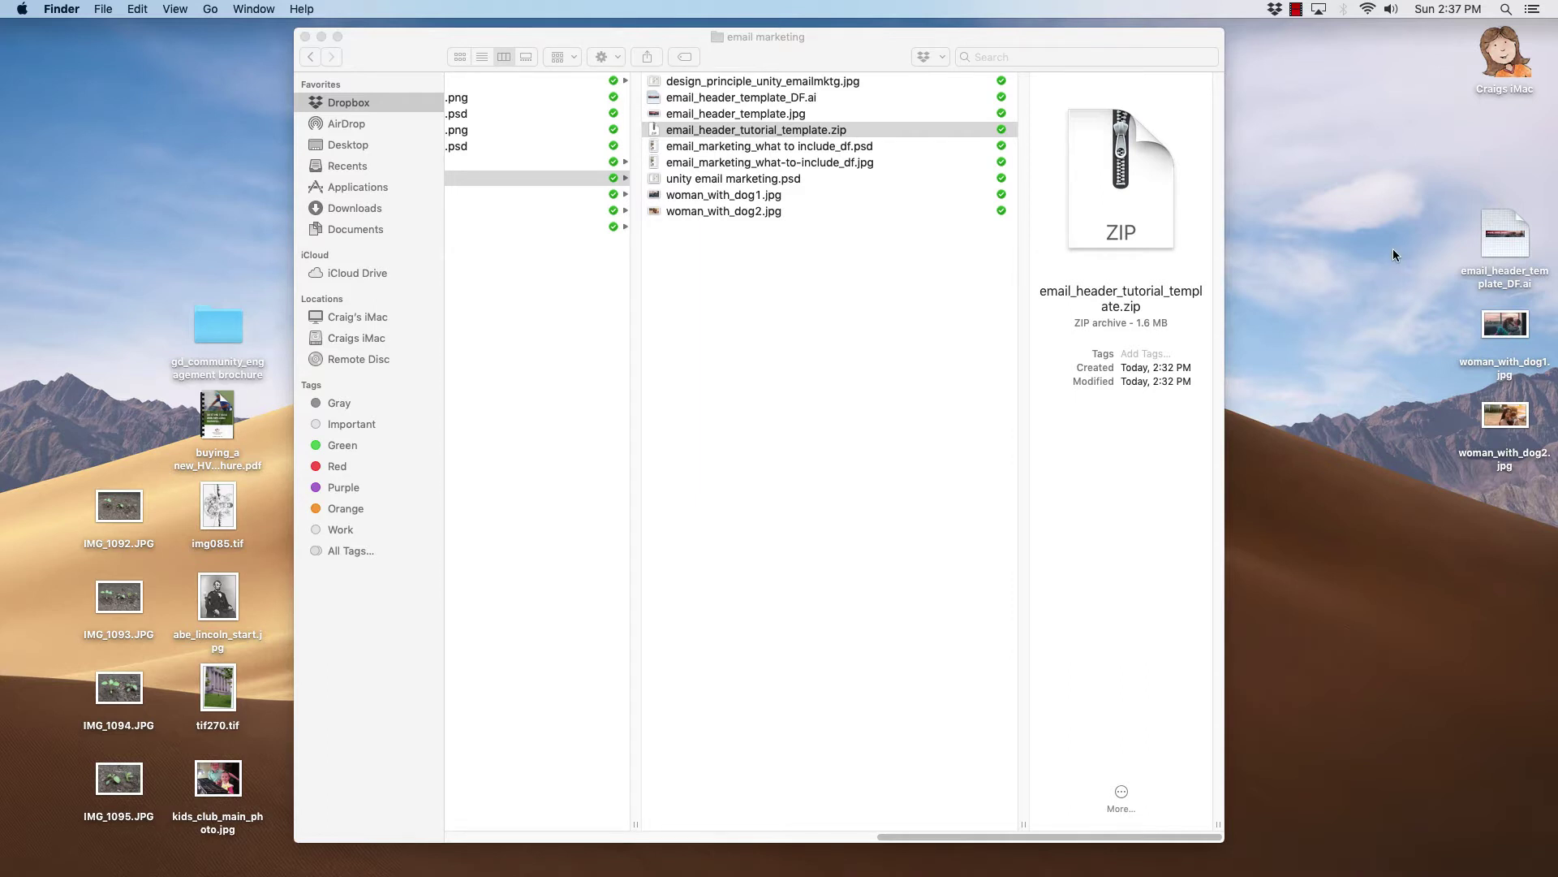
- Open email_header_template_DF.ai and verify the artboard measures 600 × 200 px
double_click(1501, 237)
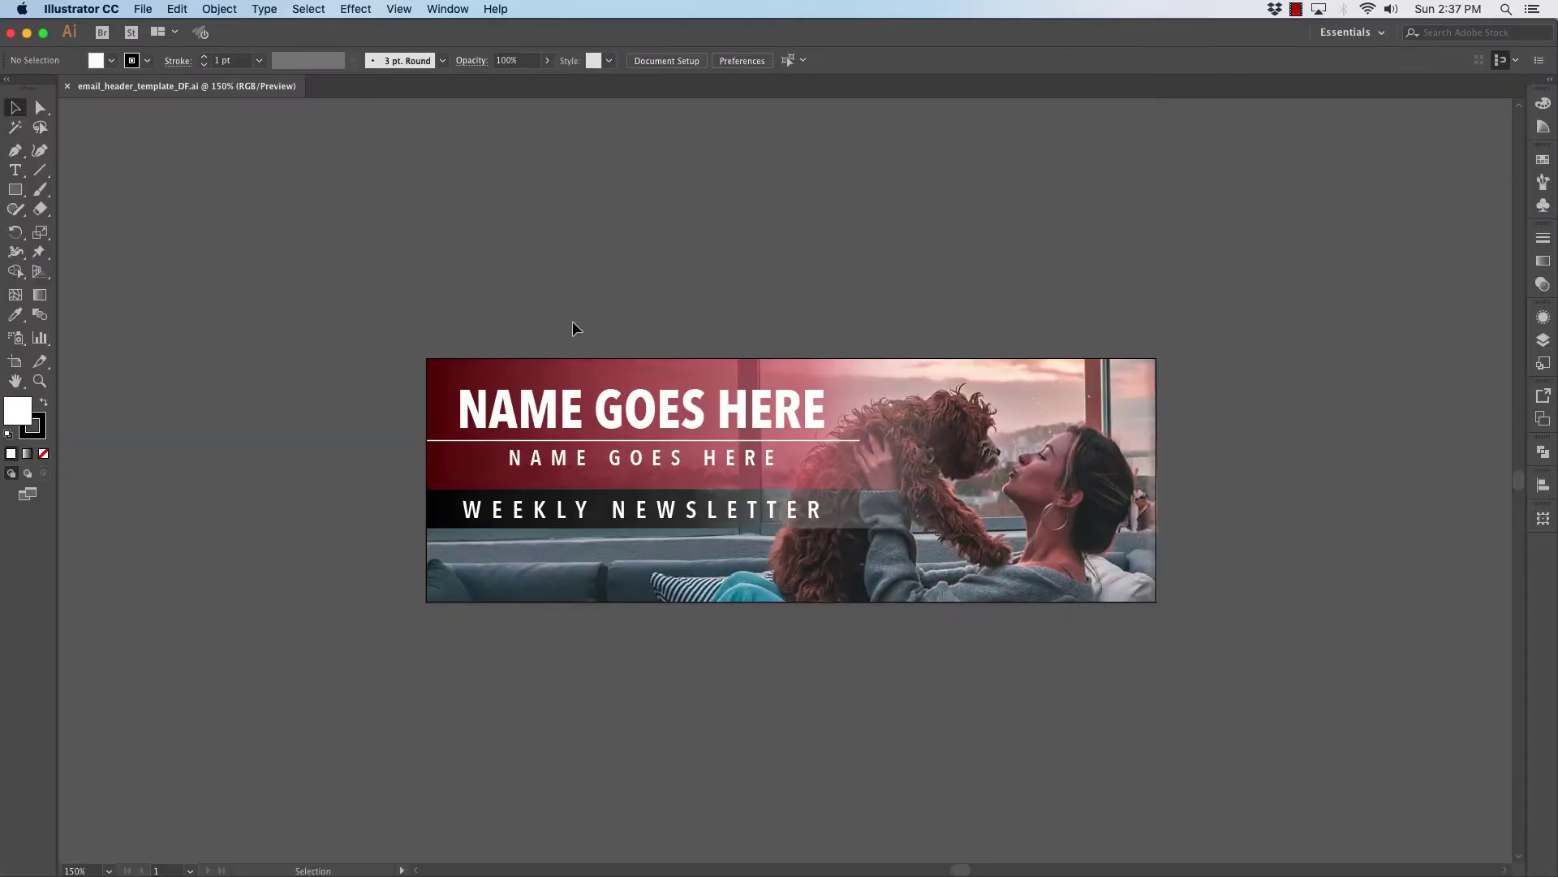
key(super+equal)
key(super+equal)
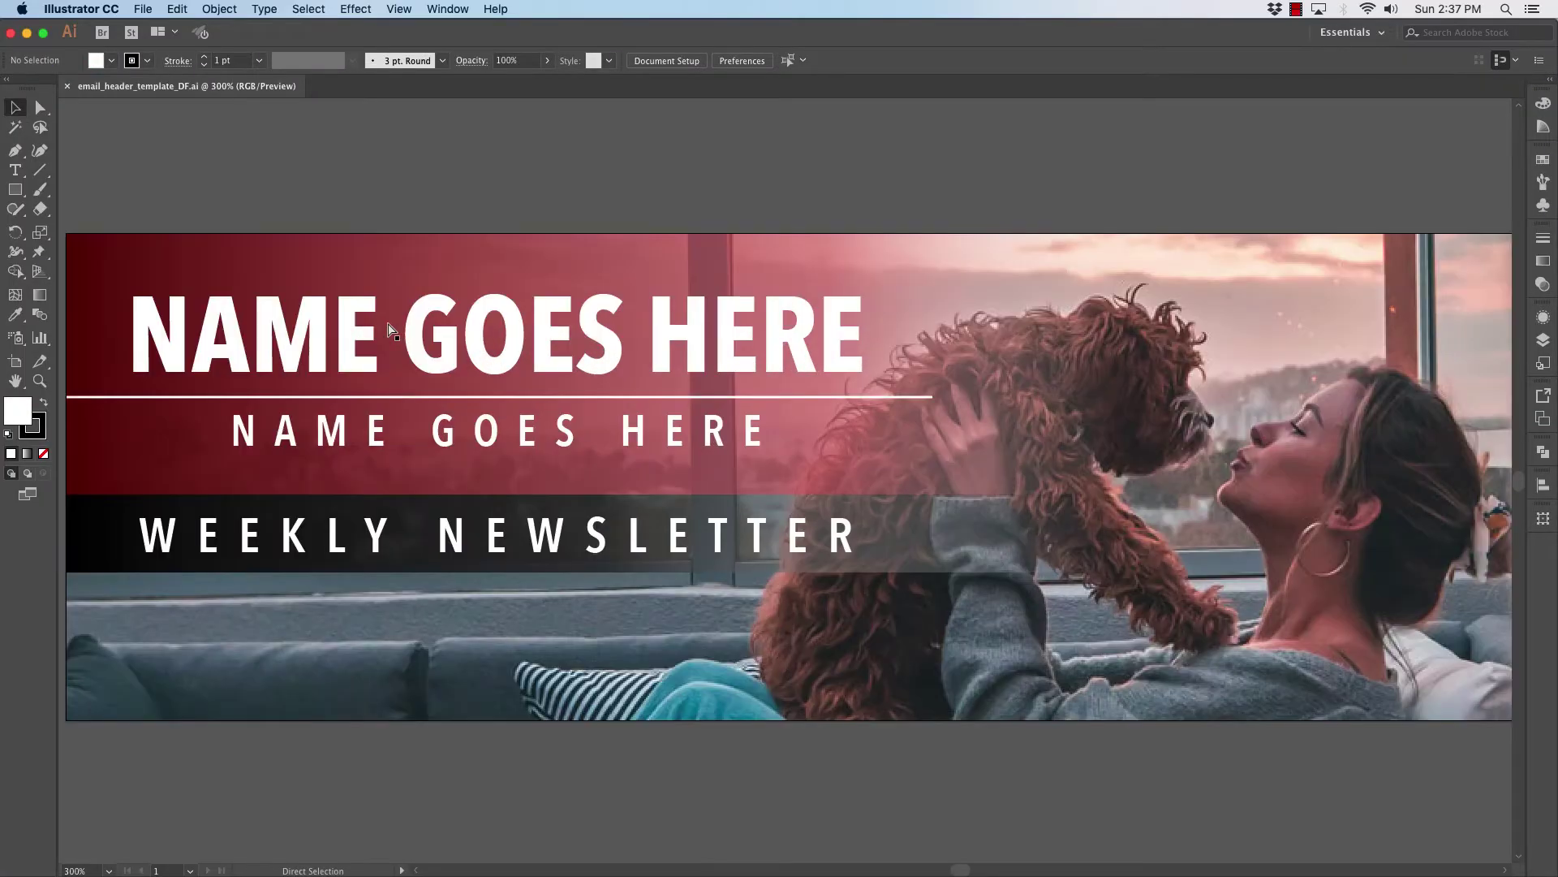
key(super+minus)
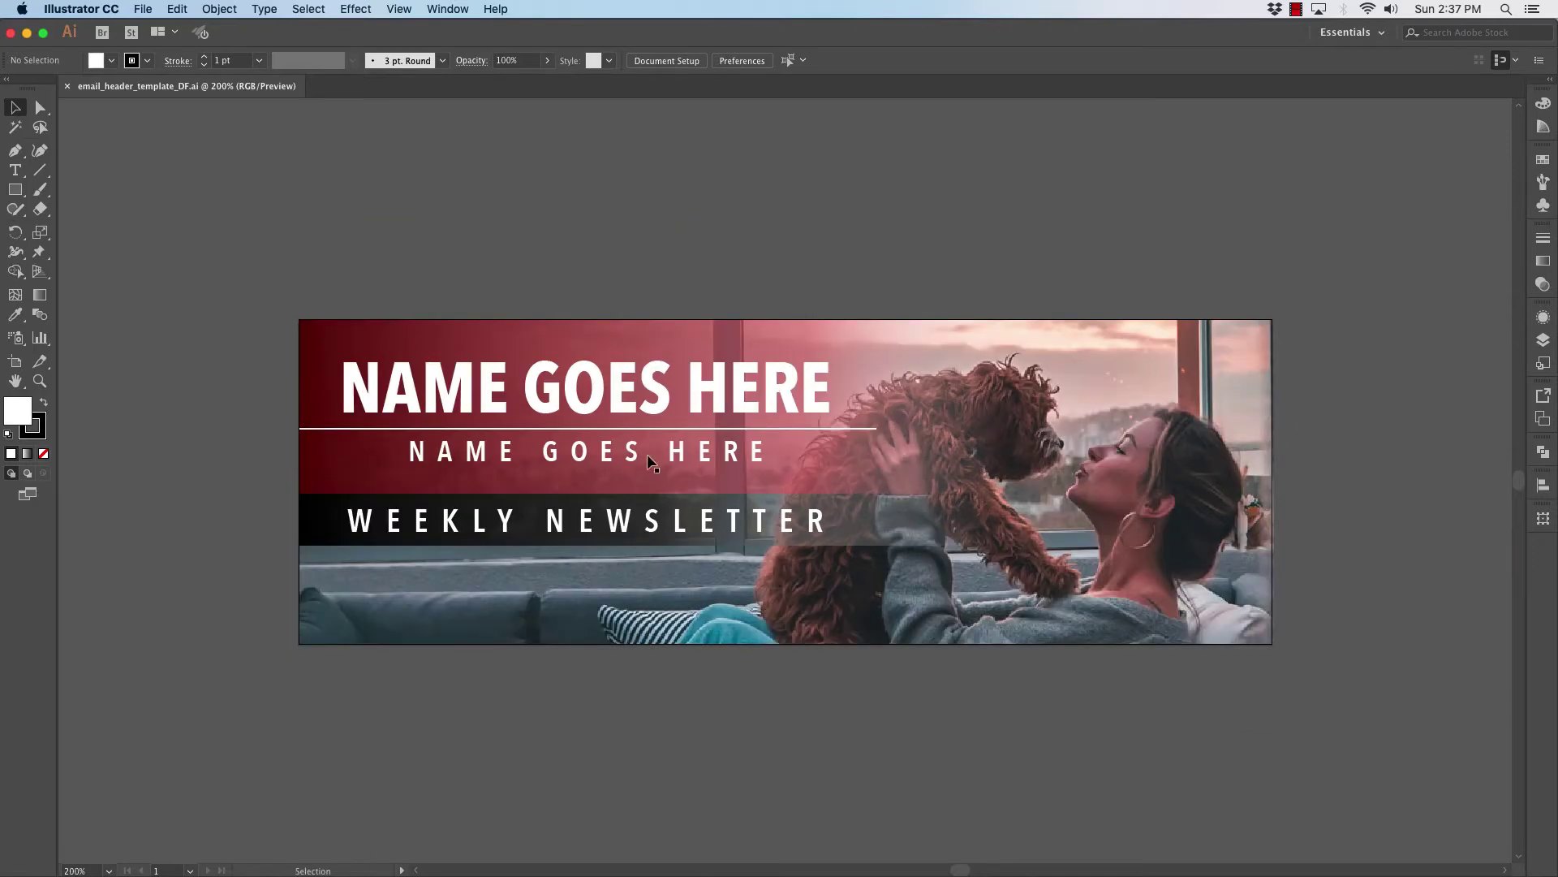
click(15, 361)
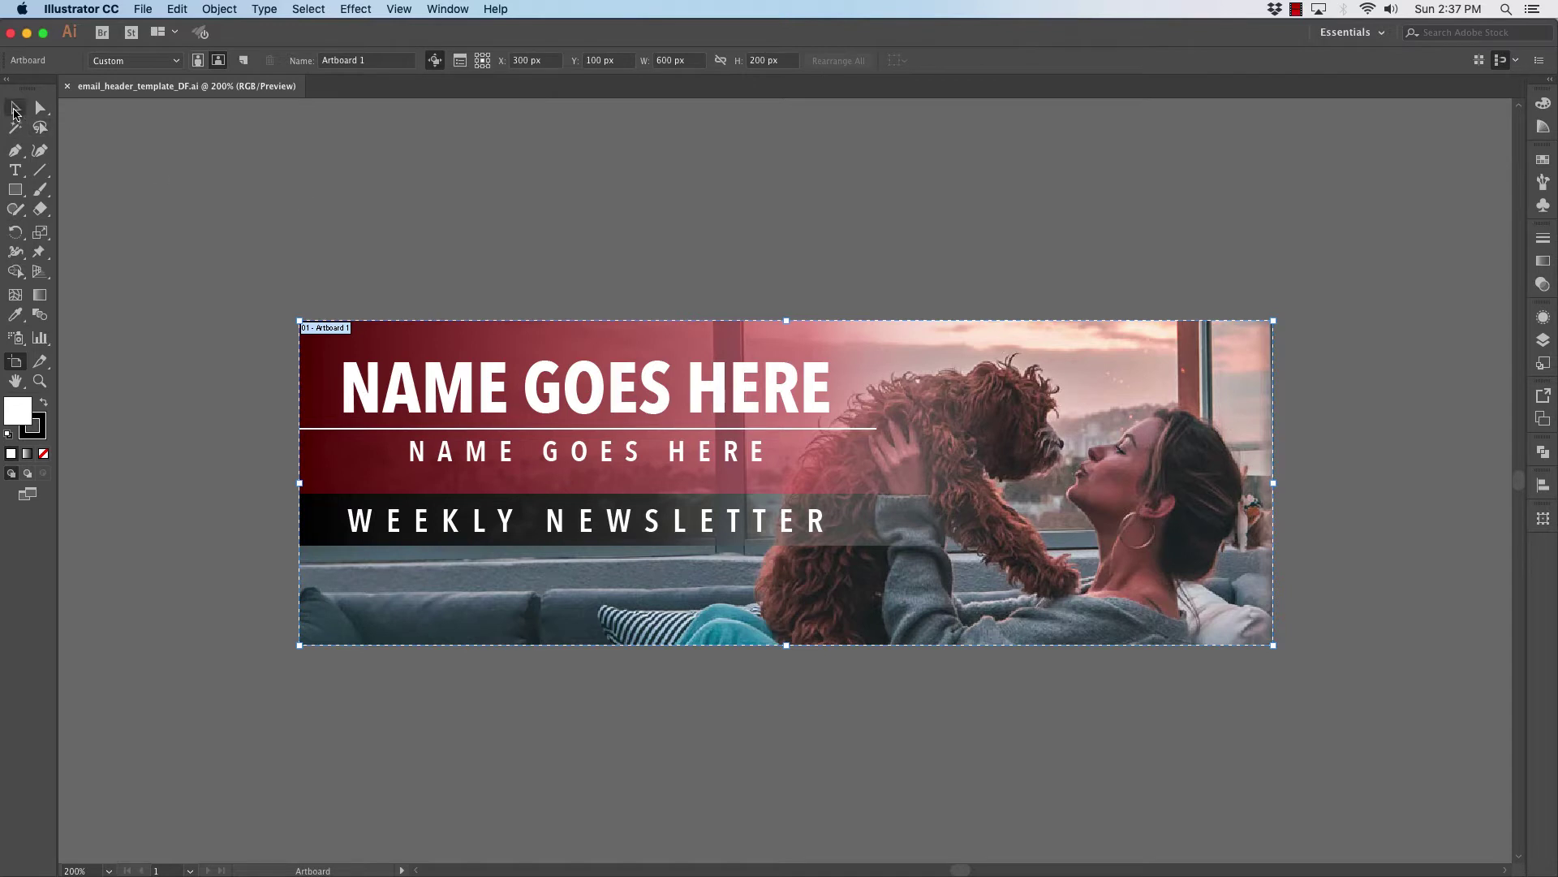
click(15, 107)
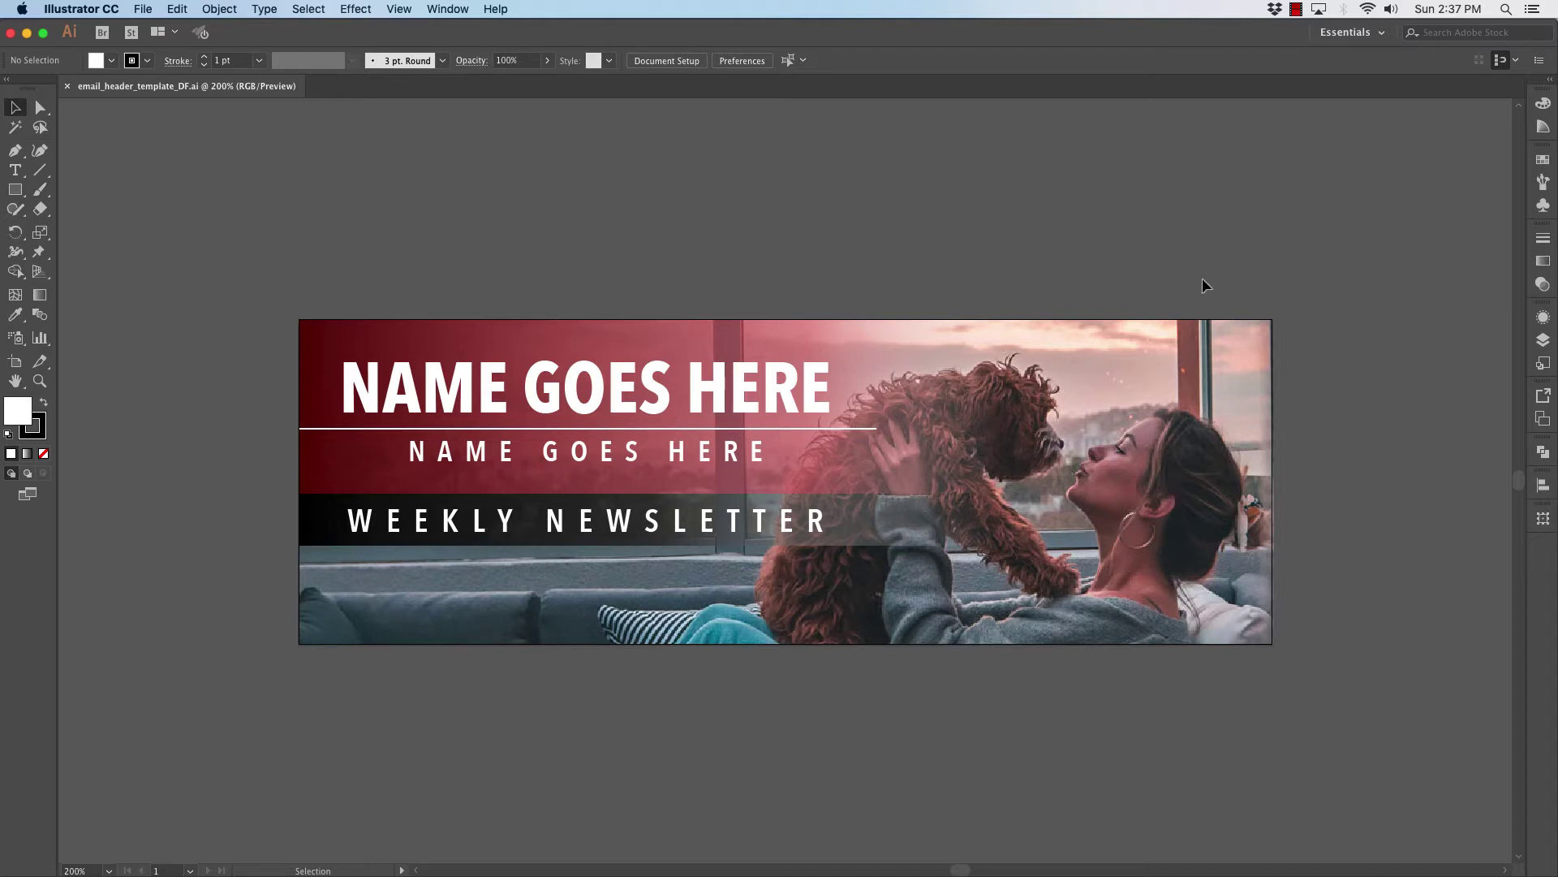
- Select the photo group and show the Links panel listing woman_with_dog1.jpg
click(1238, 348)
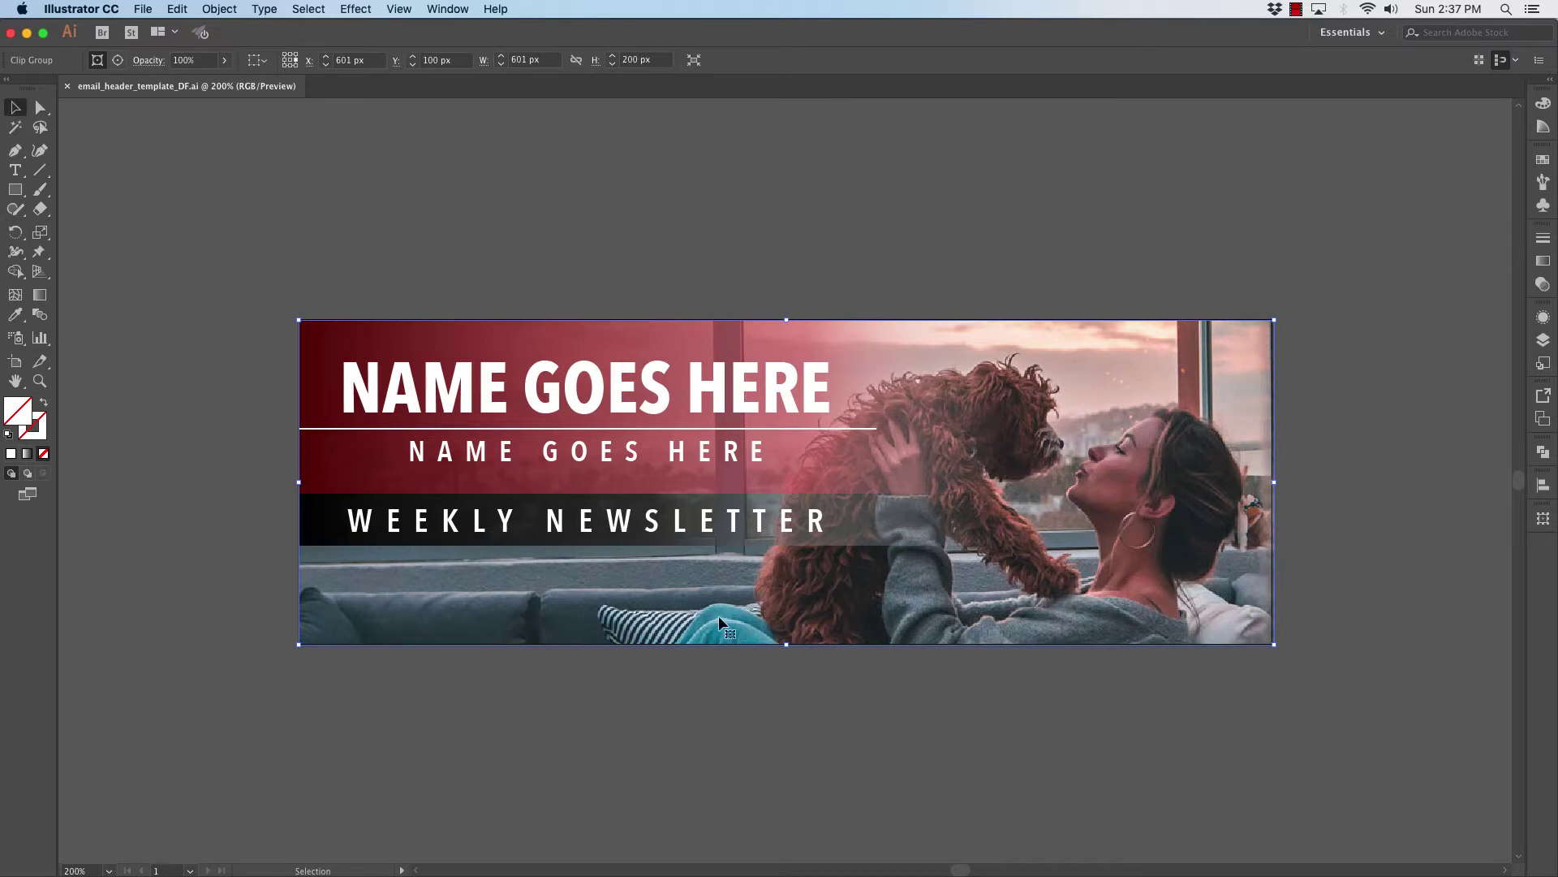
click(447, 9)
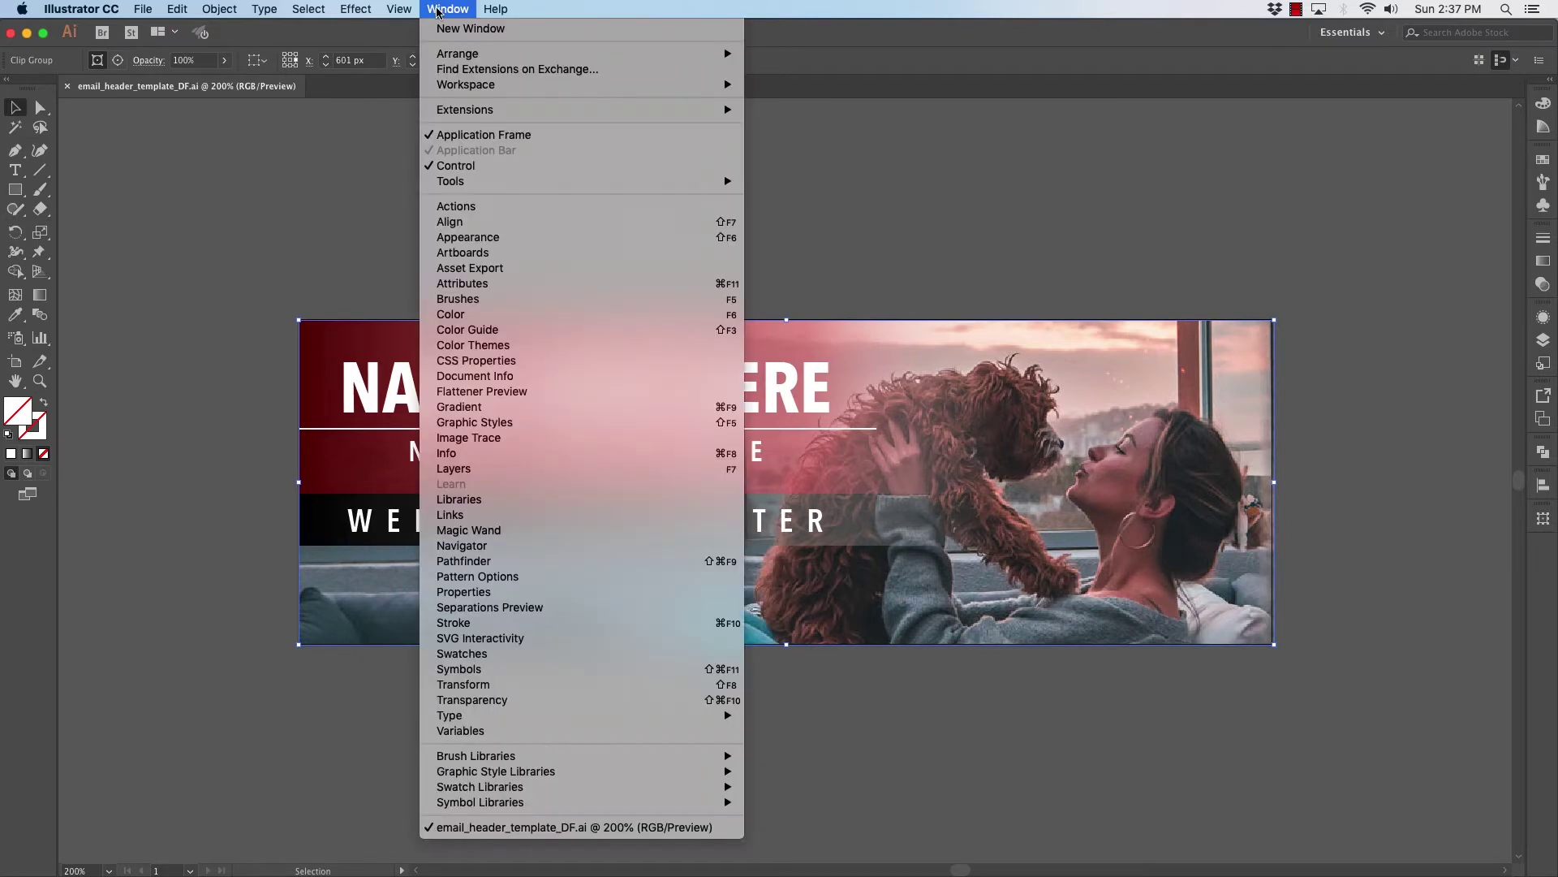
click(450, 516)
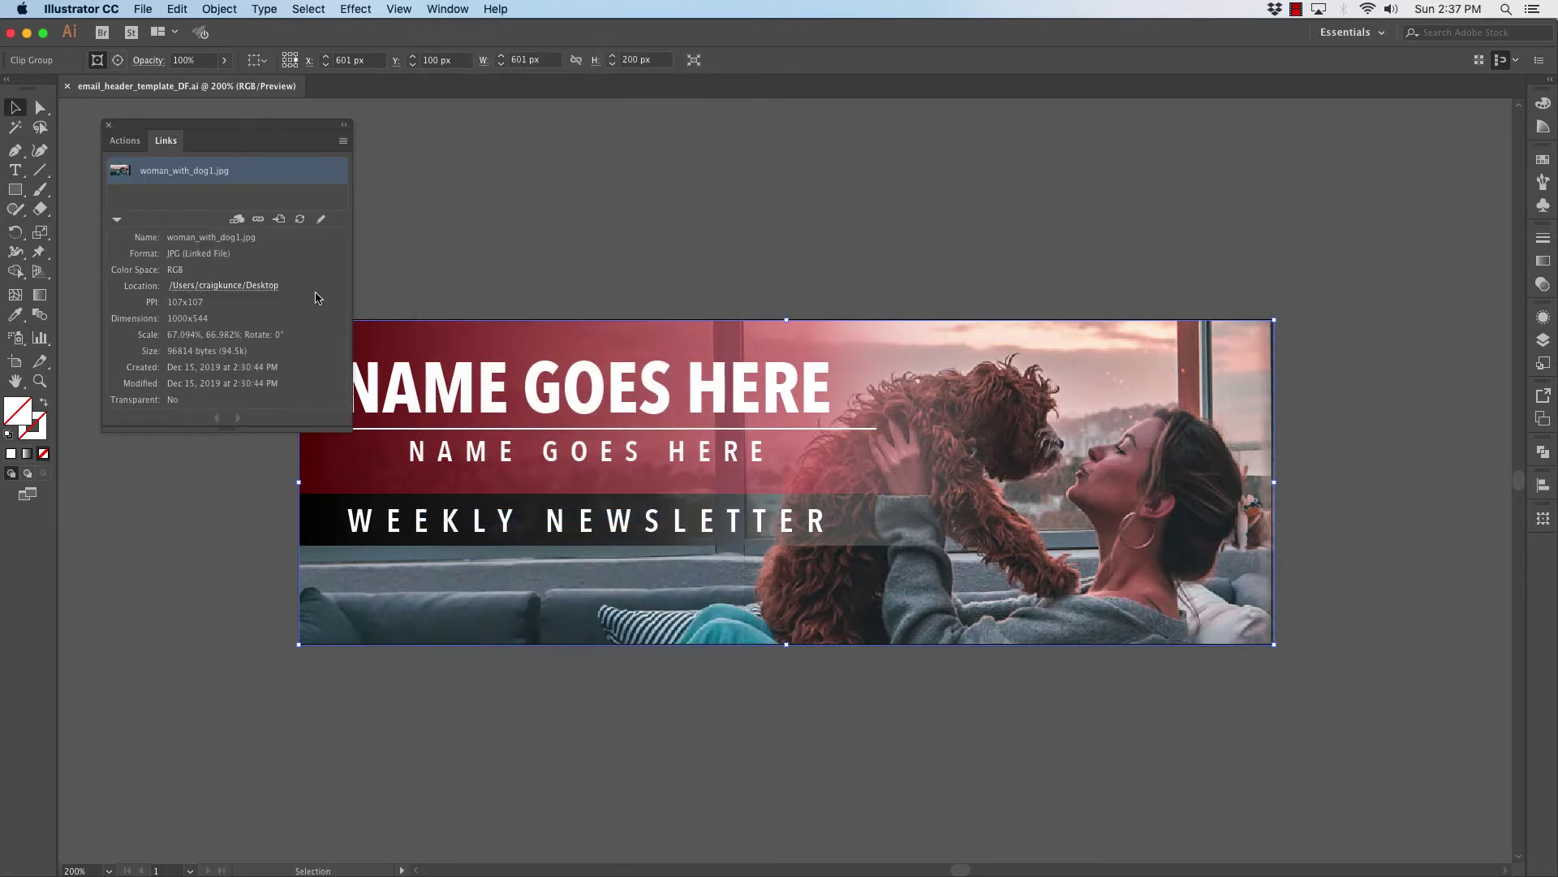
drag(238, 126, 210, 113)
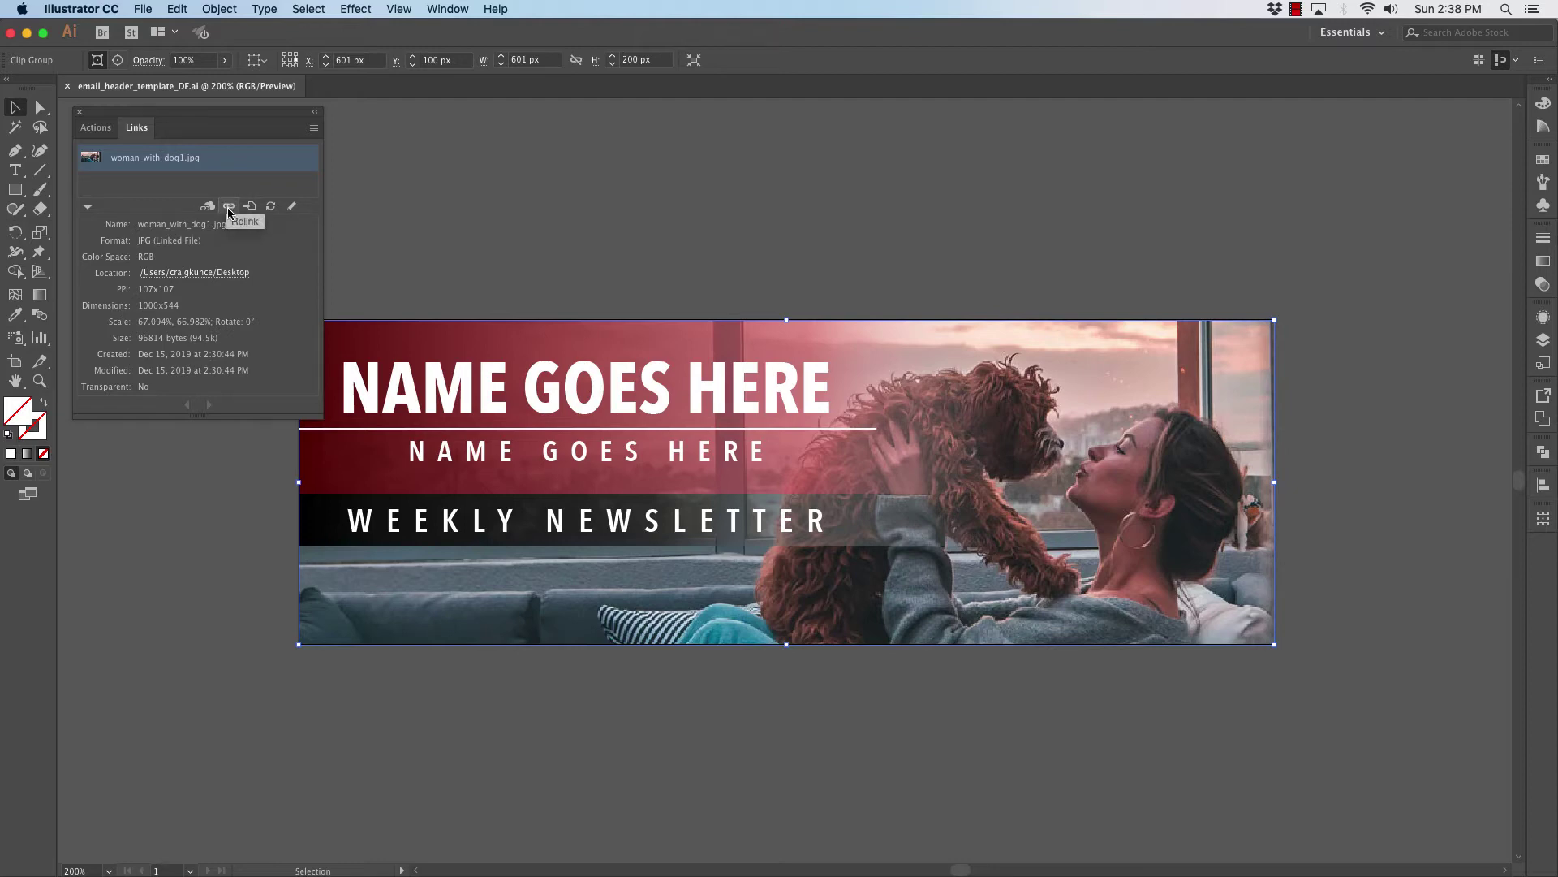
- Relink the header photo to woman_with_dog2.jpg from the Desktop
click(228, 208)
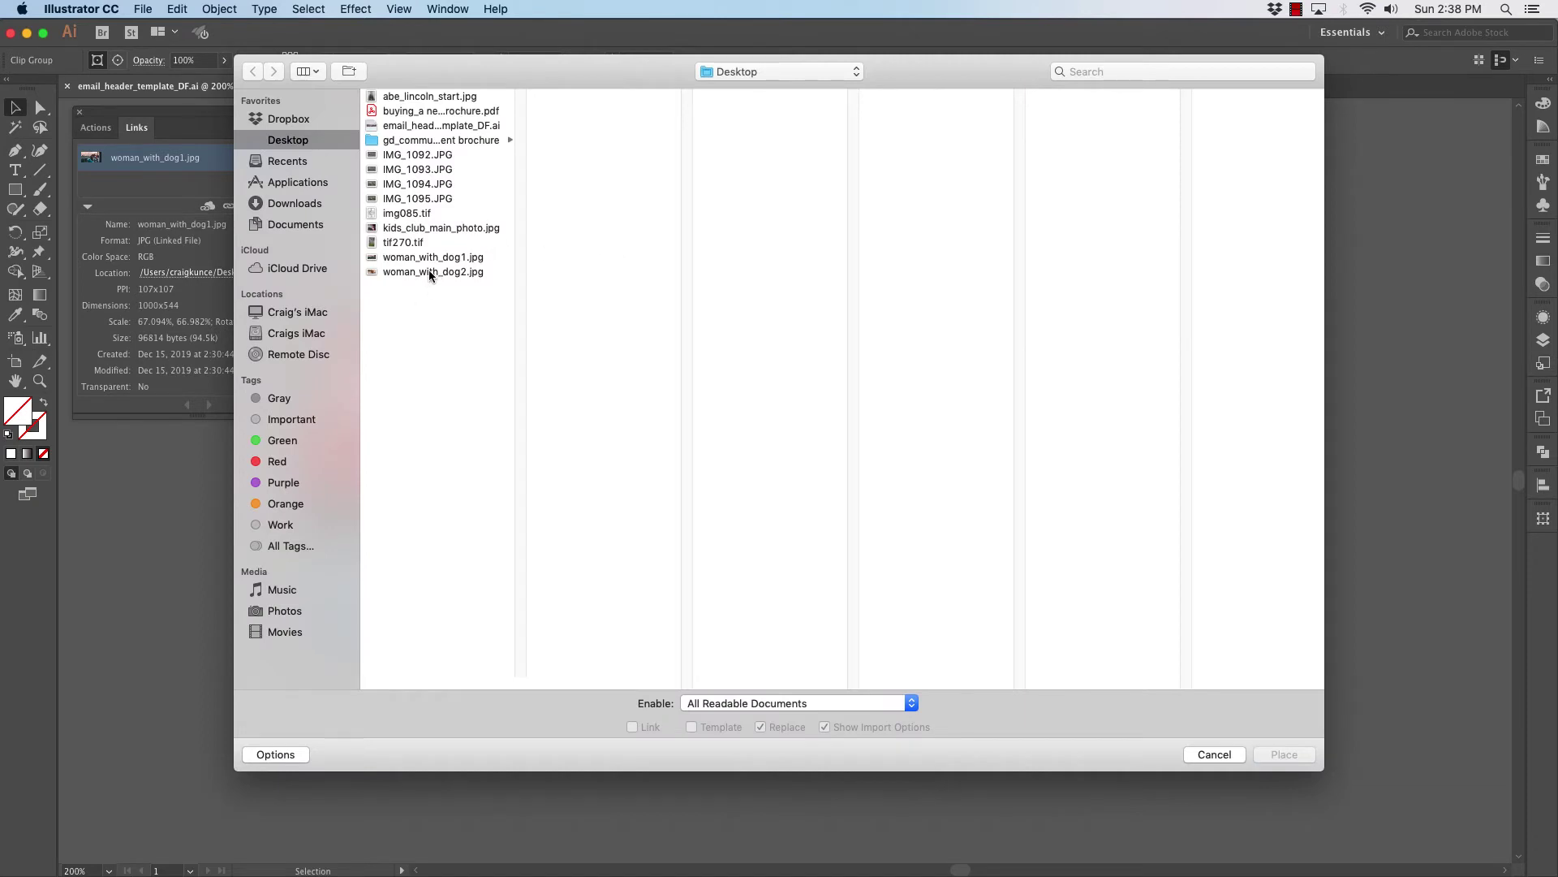
click(437, 275)
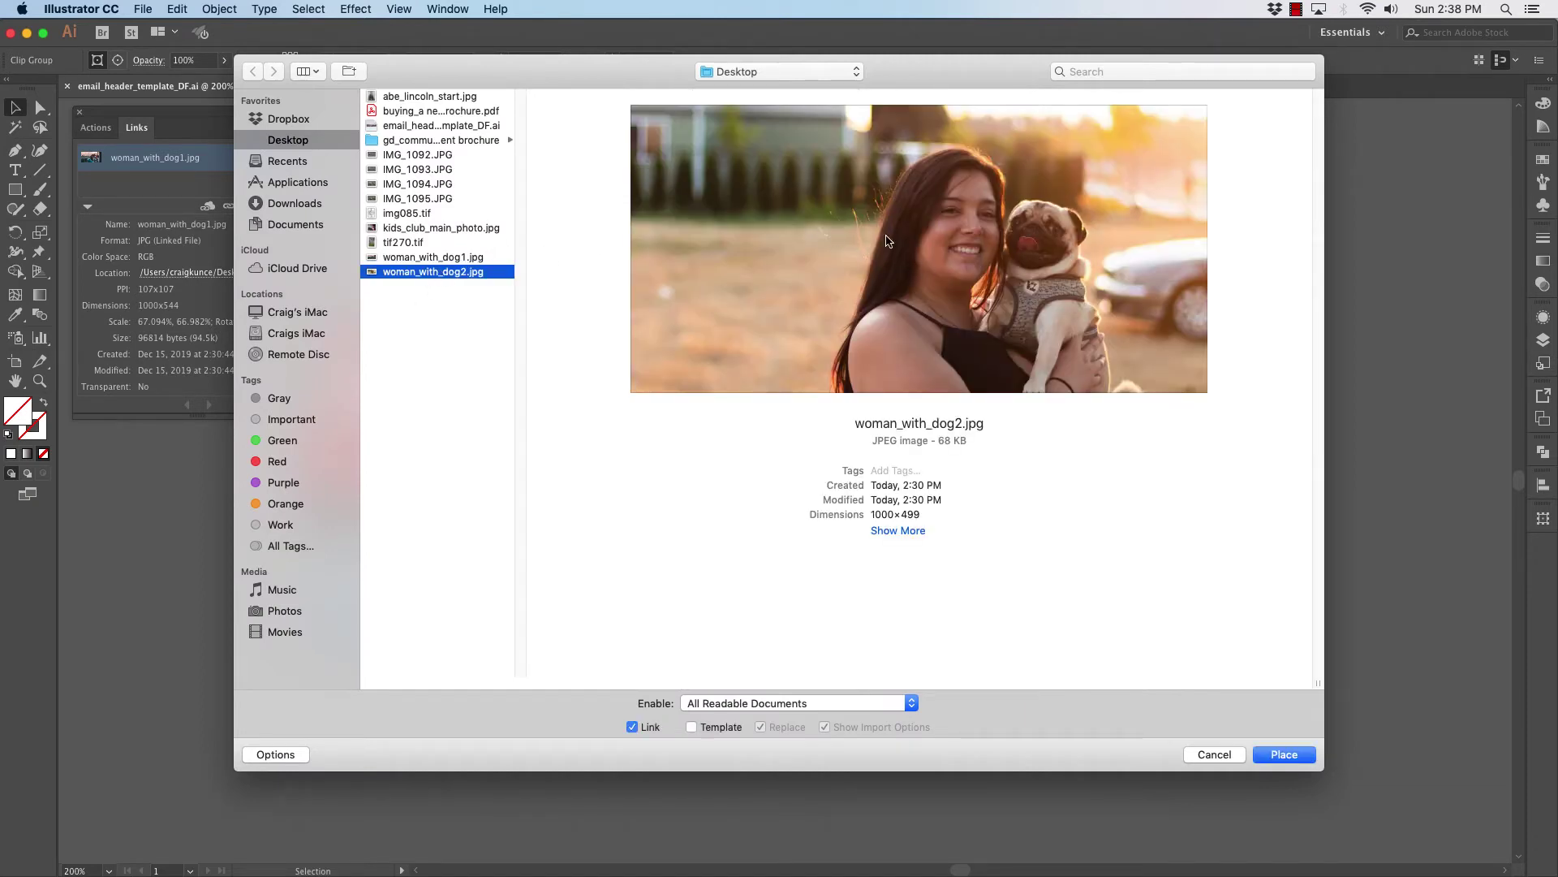
click(1284, 755)
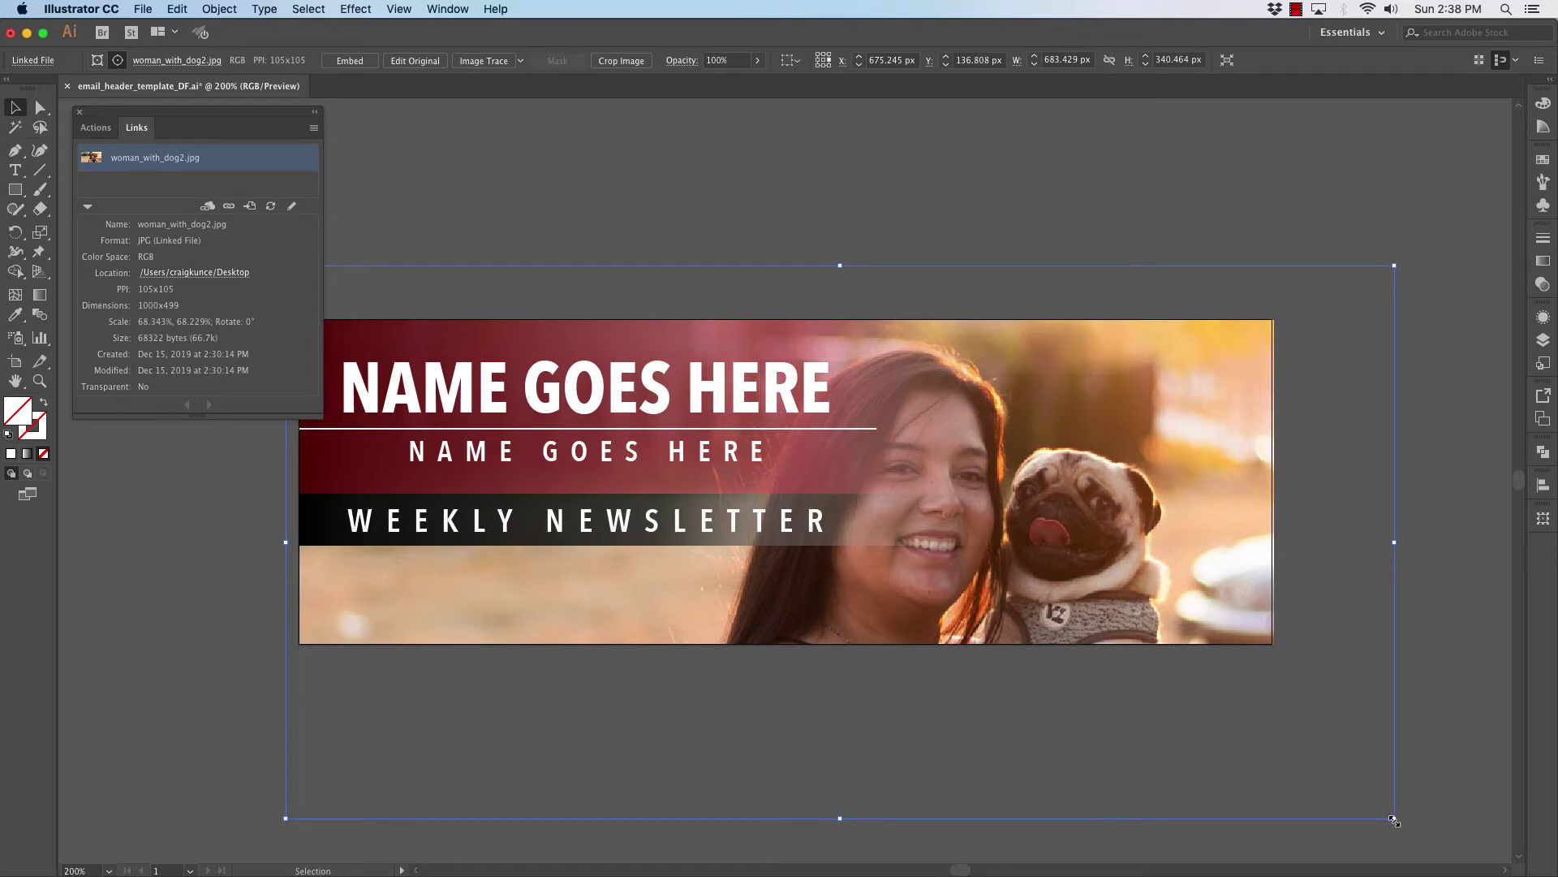
- Scale the pug photo up and nudge it so the woman and pug fill the right side
drag(1392, 820, 1339, 758)
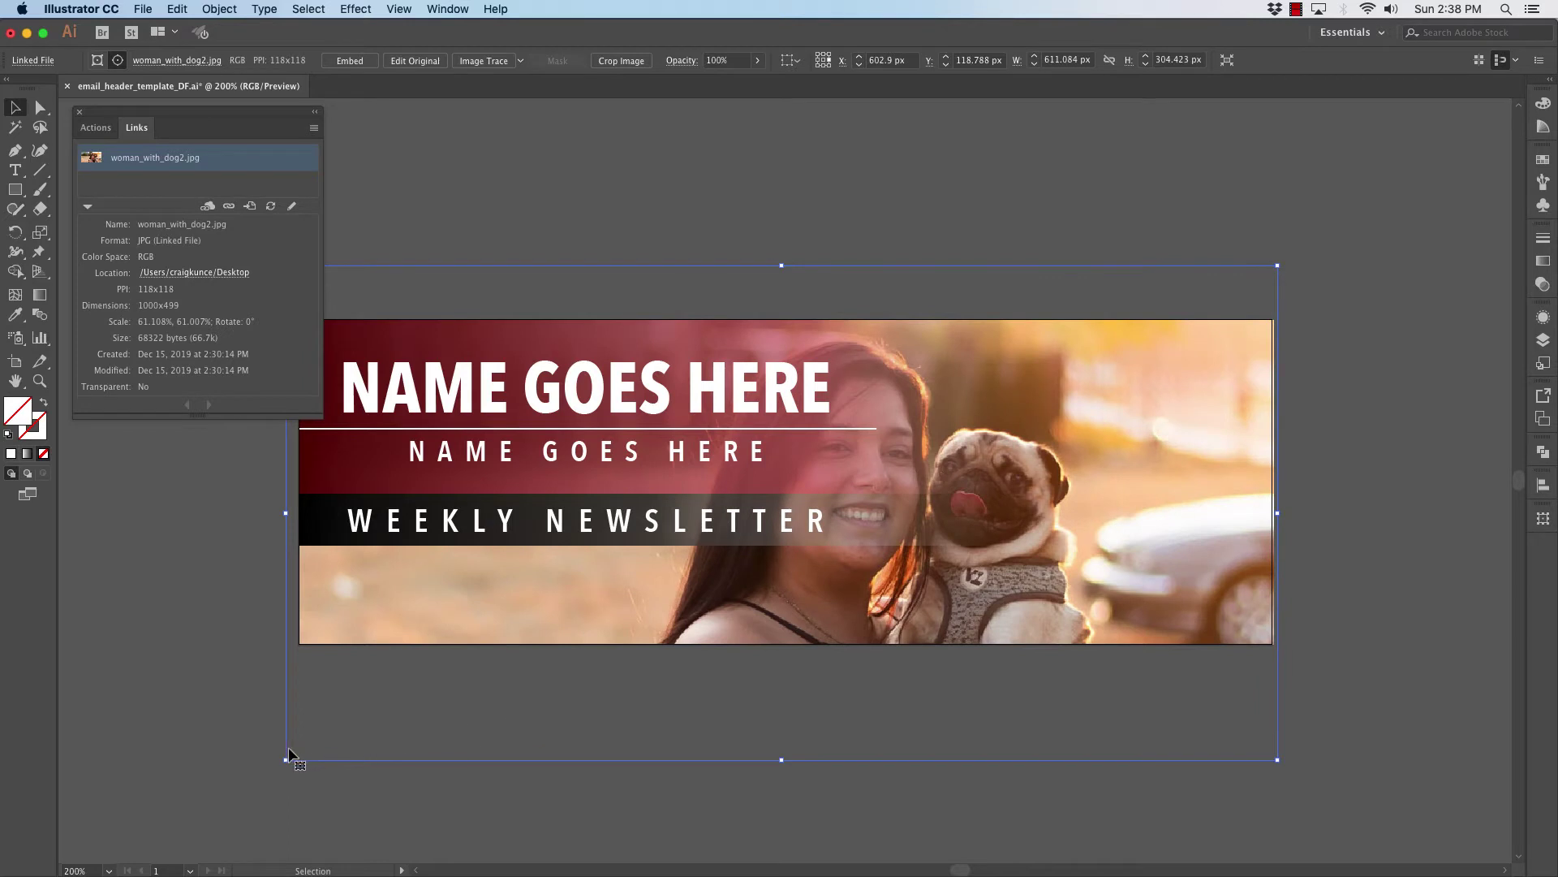
drag(287, 758, 279, 756)
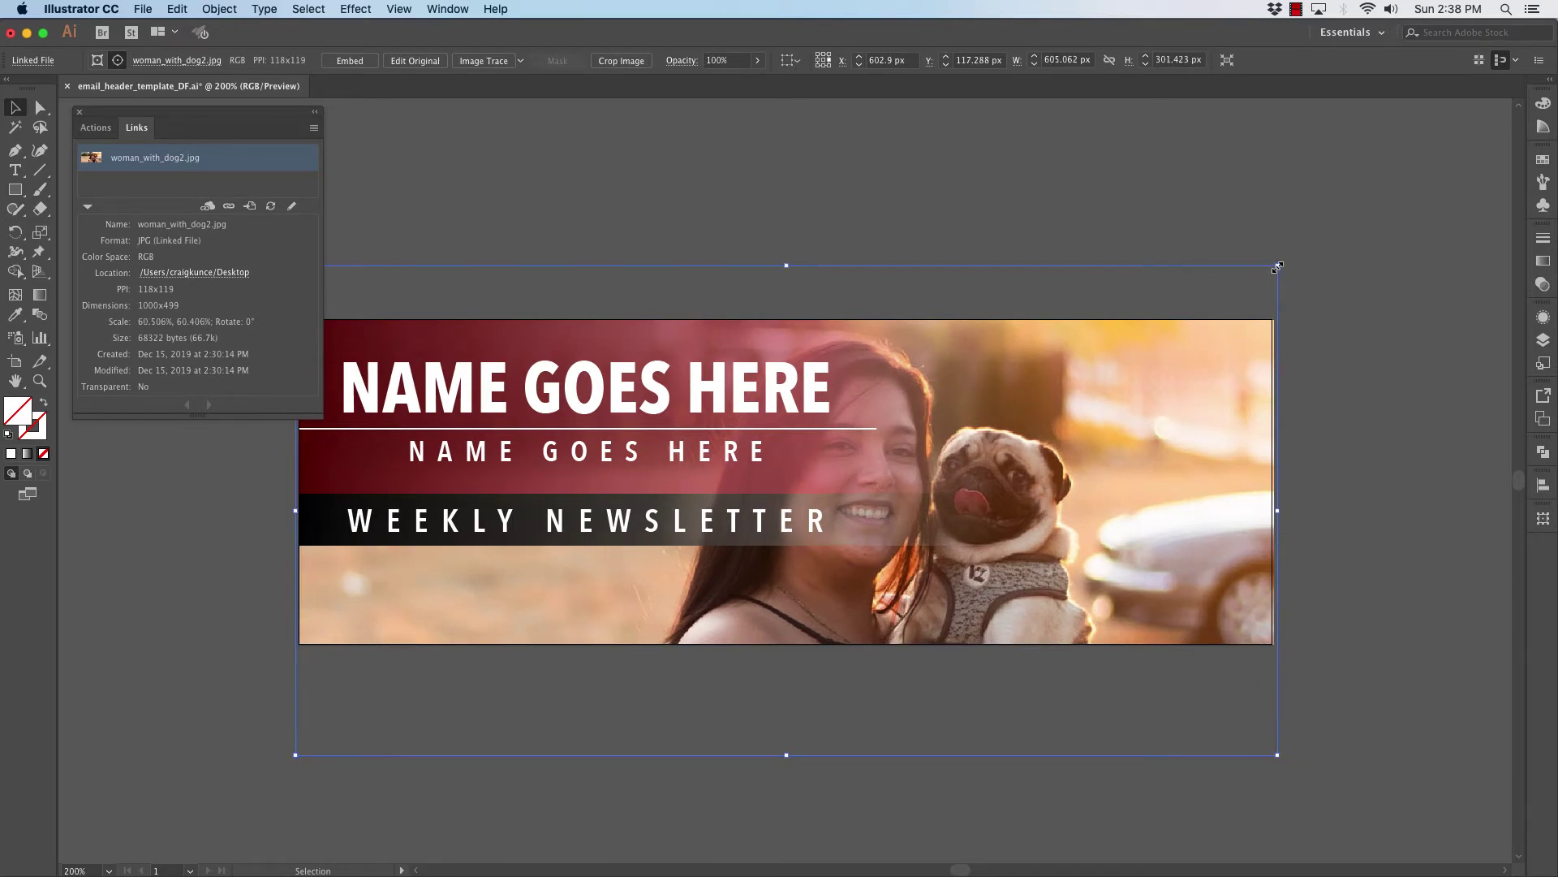
drag(1277, 266, 1419, 163)
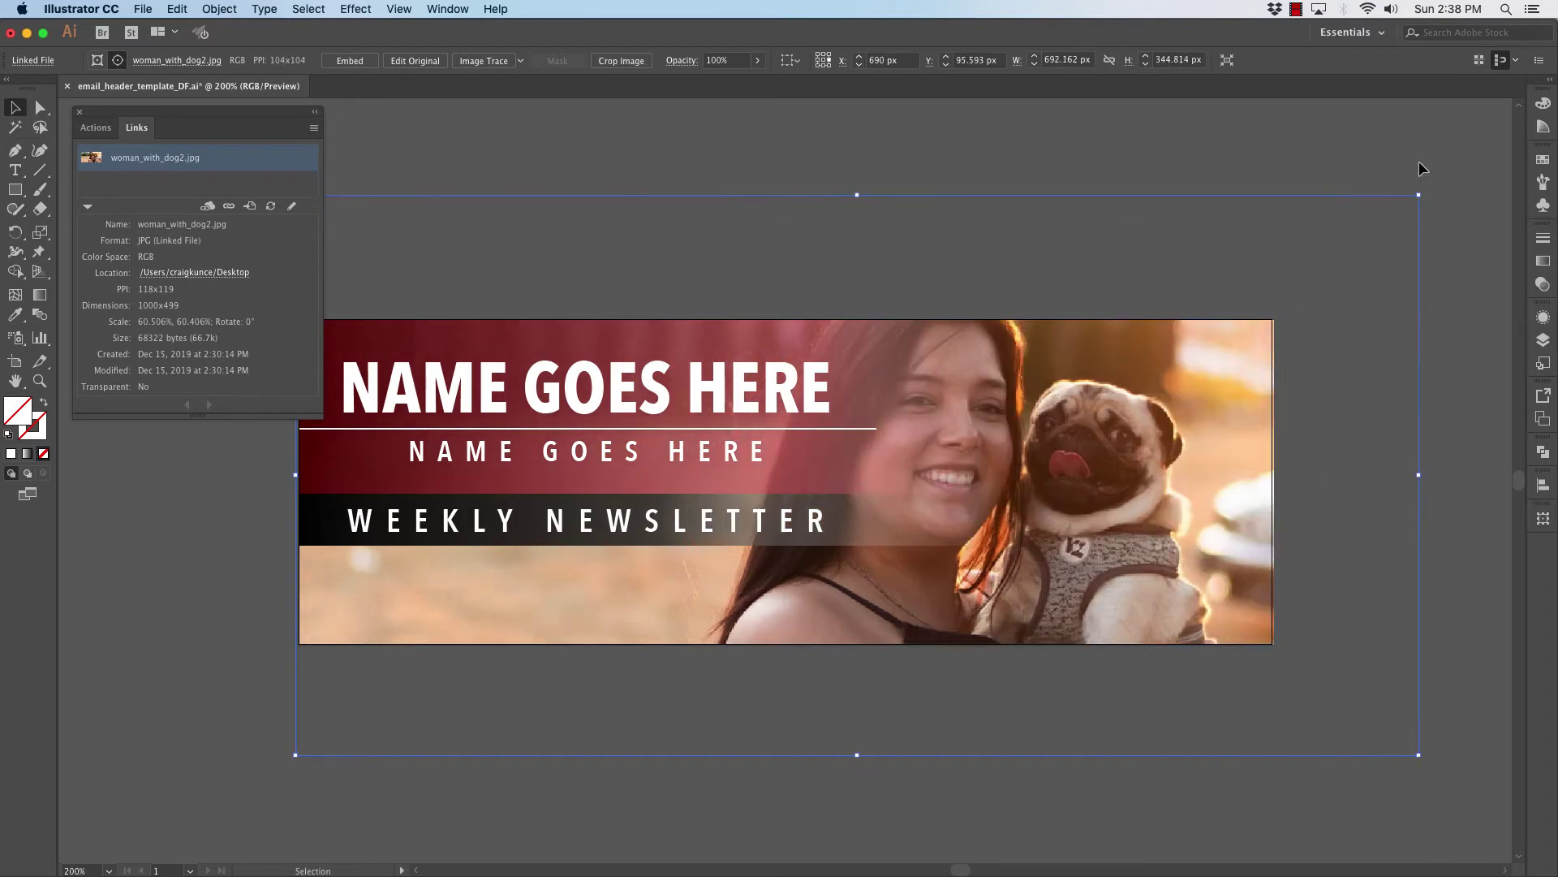
key(shift+Down)
key(shift+Down)
key(shift+Down)
key(shift+Down)
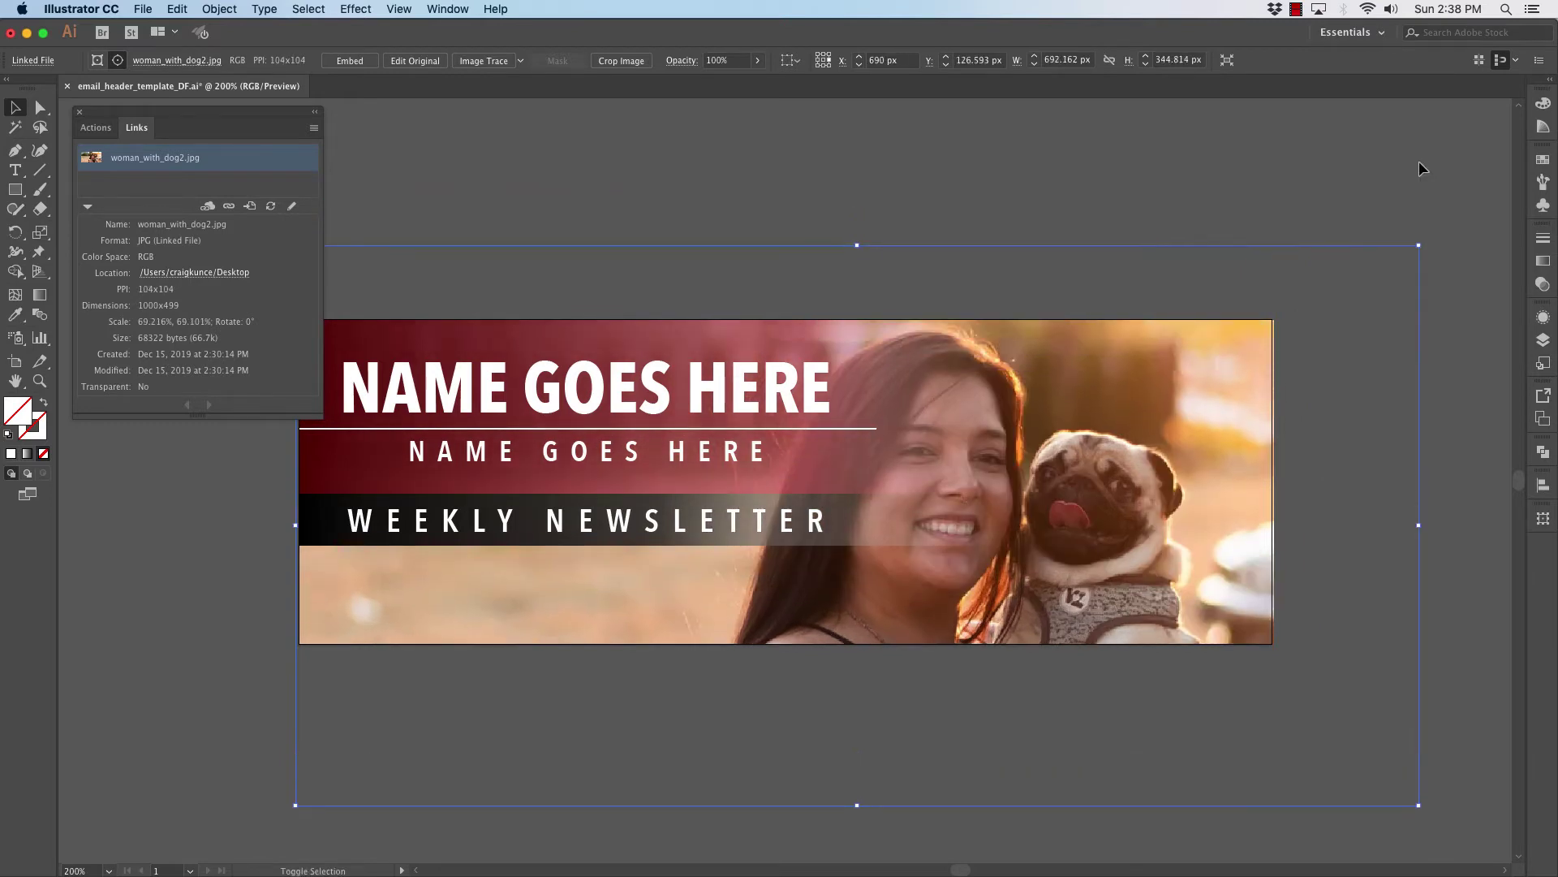
key(Down)
key(Up)
key(Up)
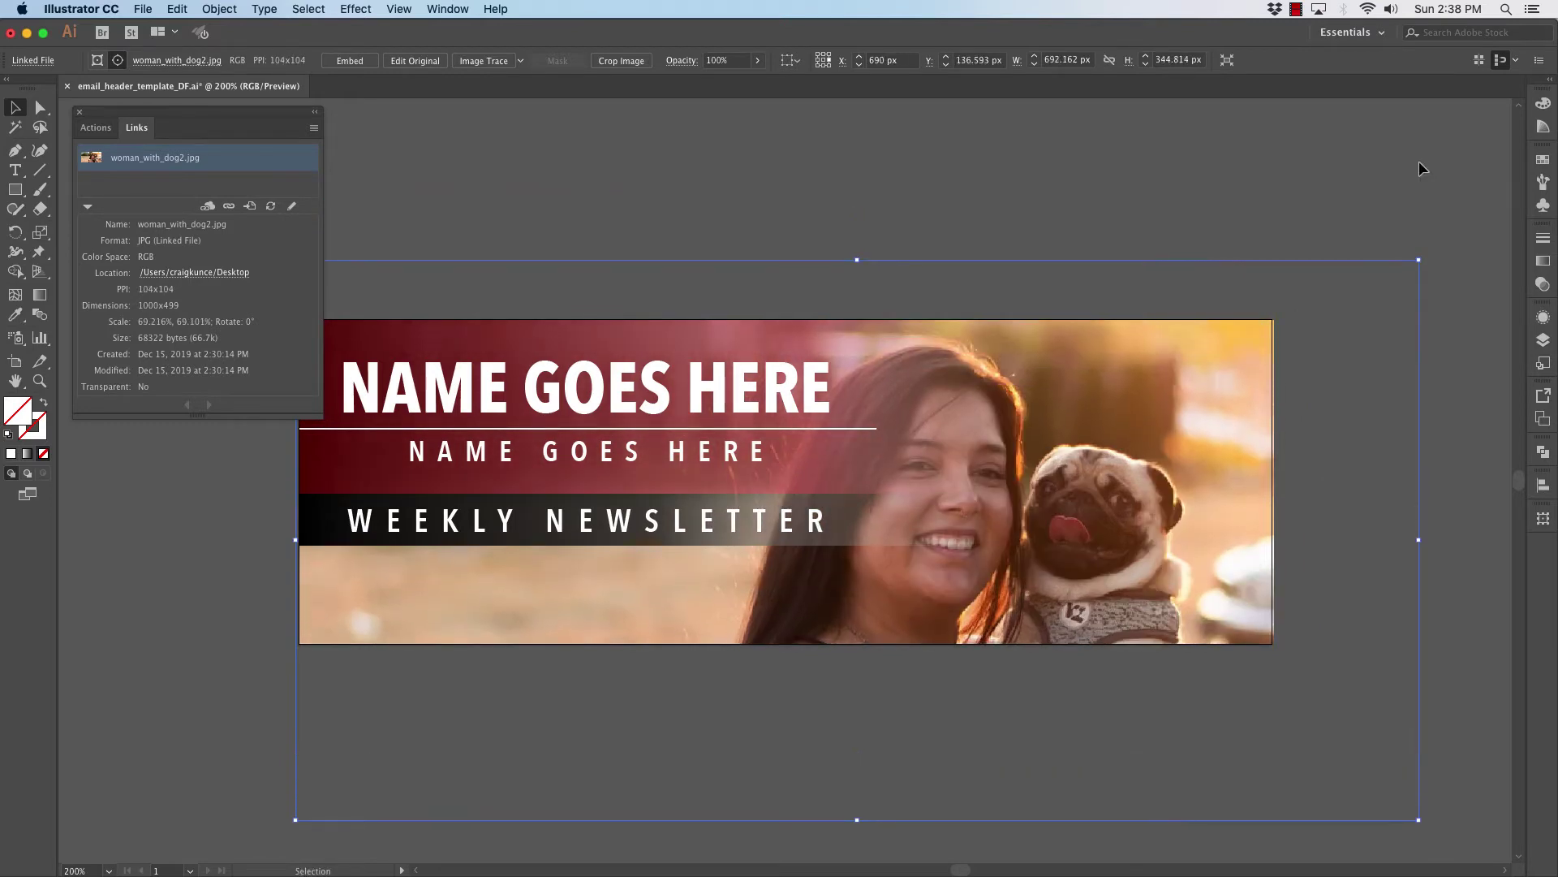
key(Return)
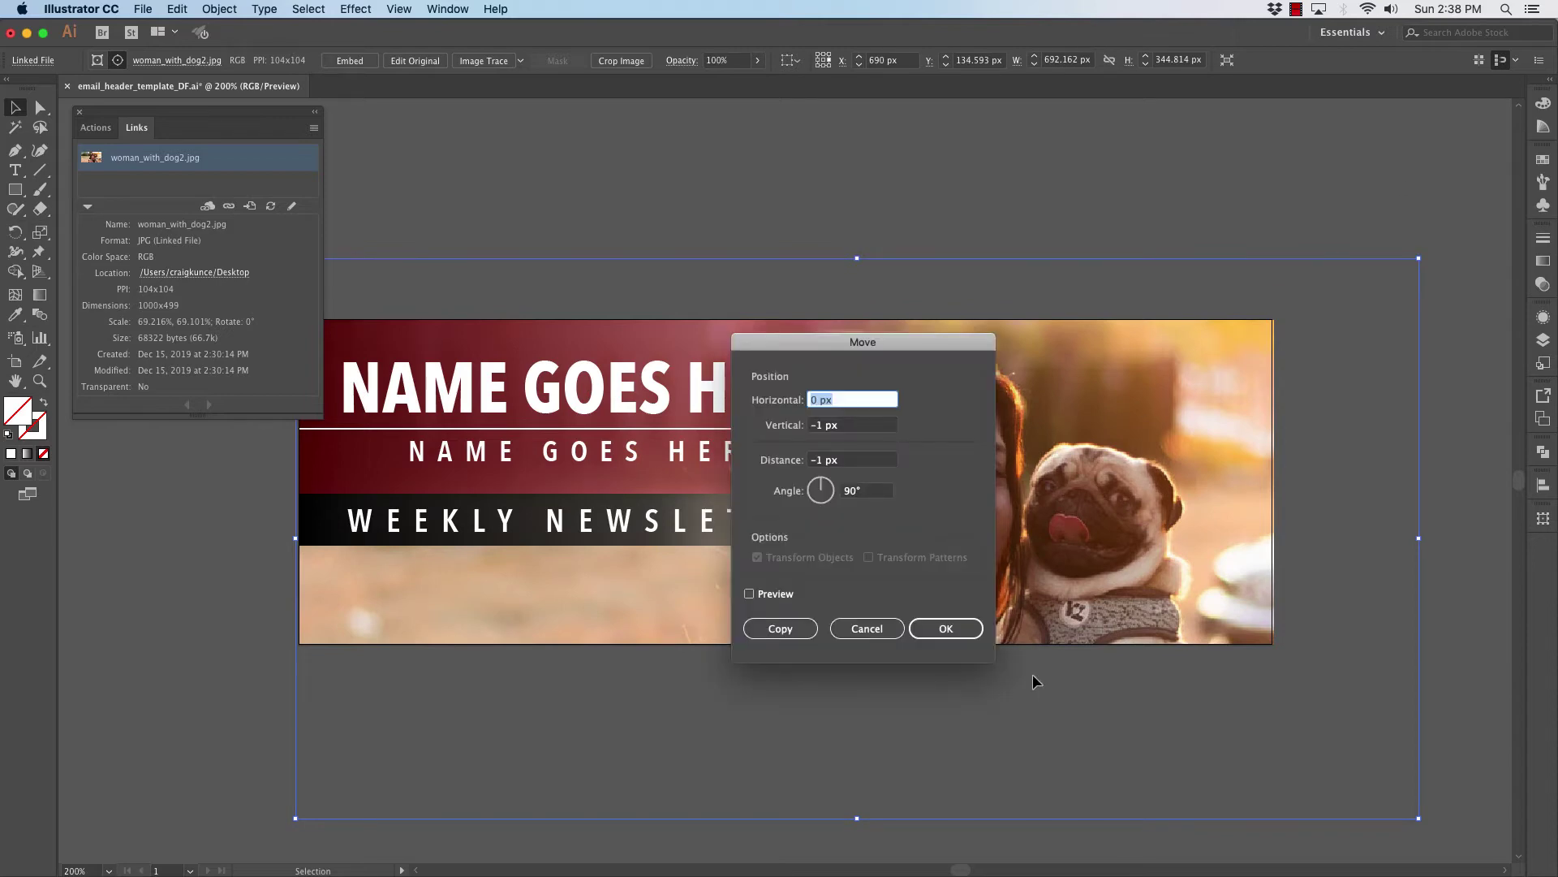
click(946, 629)
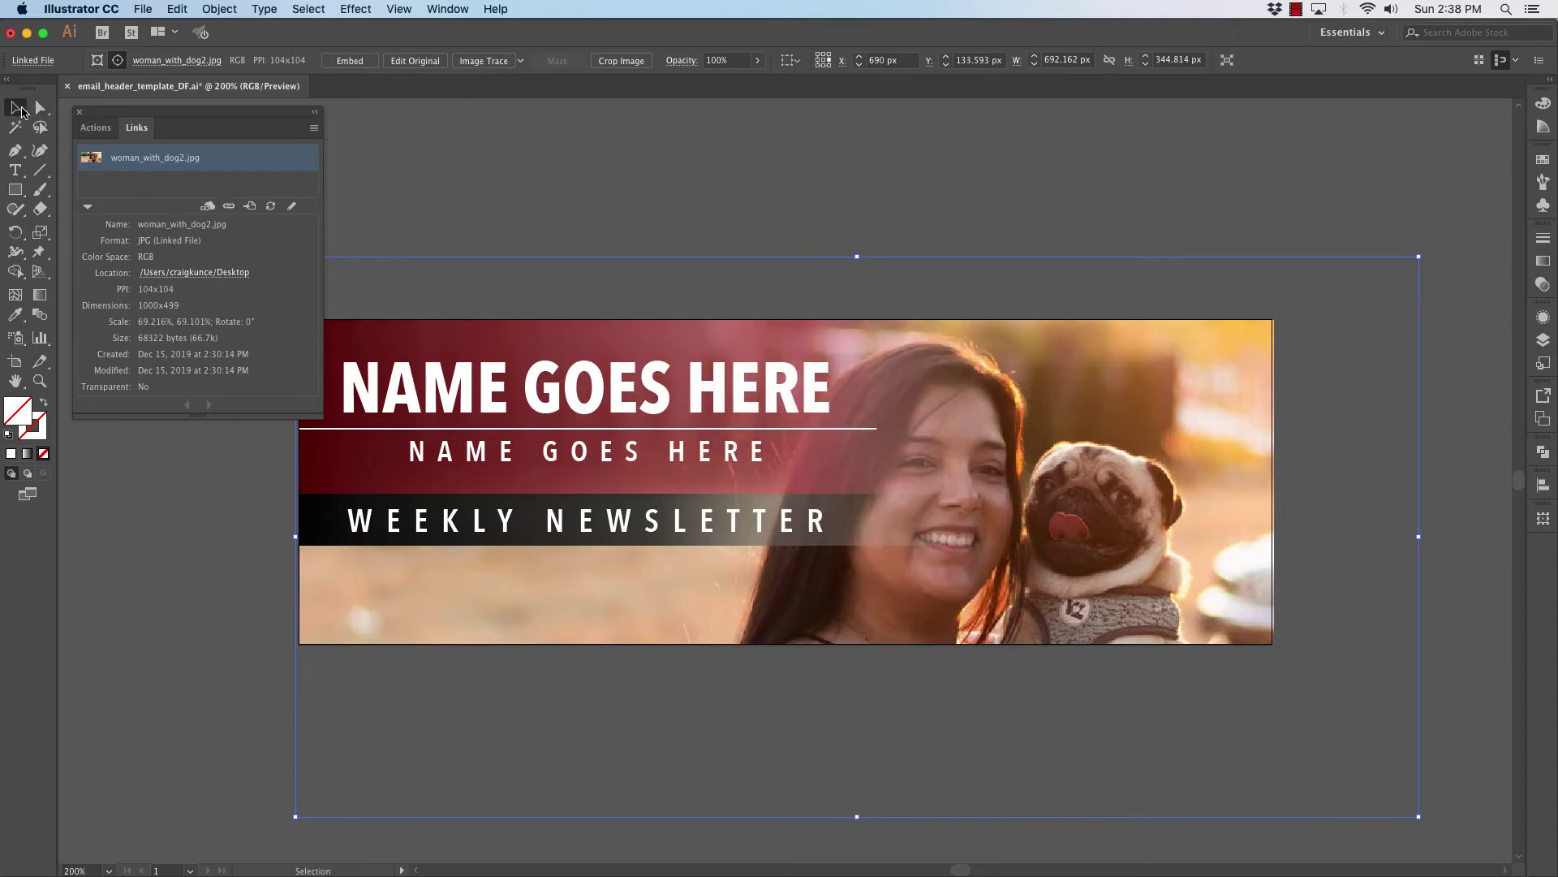
- Deselect the photo, close the Links panel, and begin editing the headline text
click(412, 157)
click(79, 112)
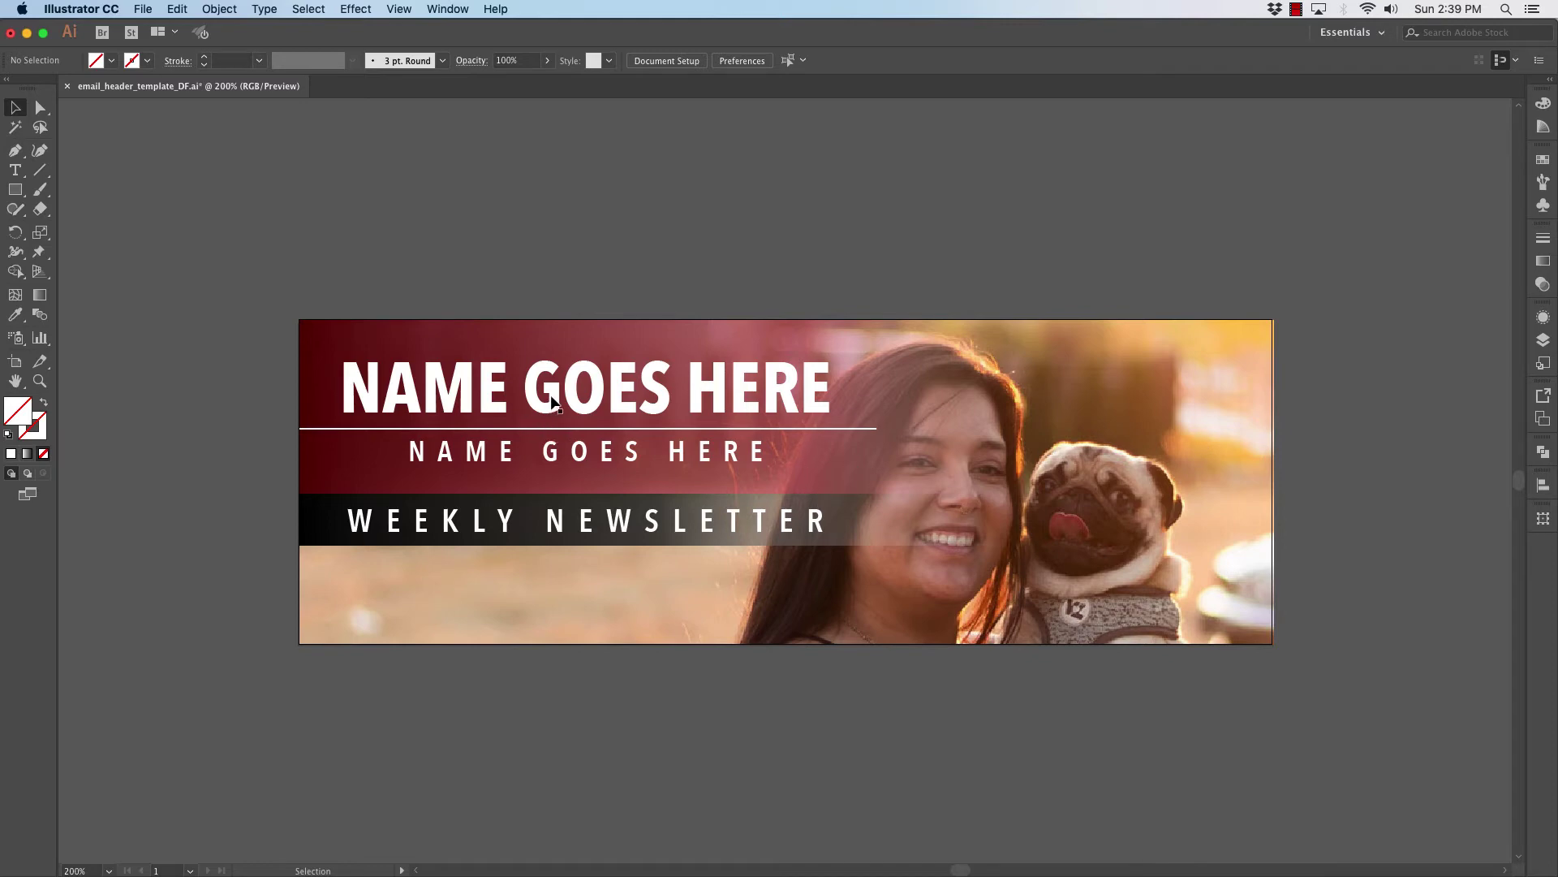
key(t)
click(590, 384)
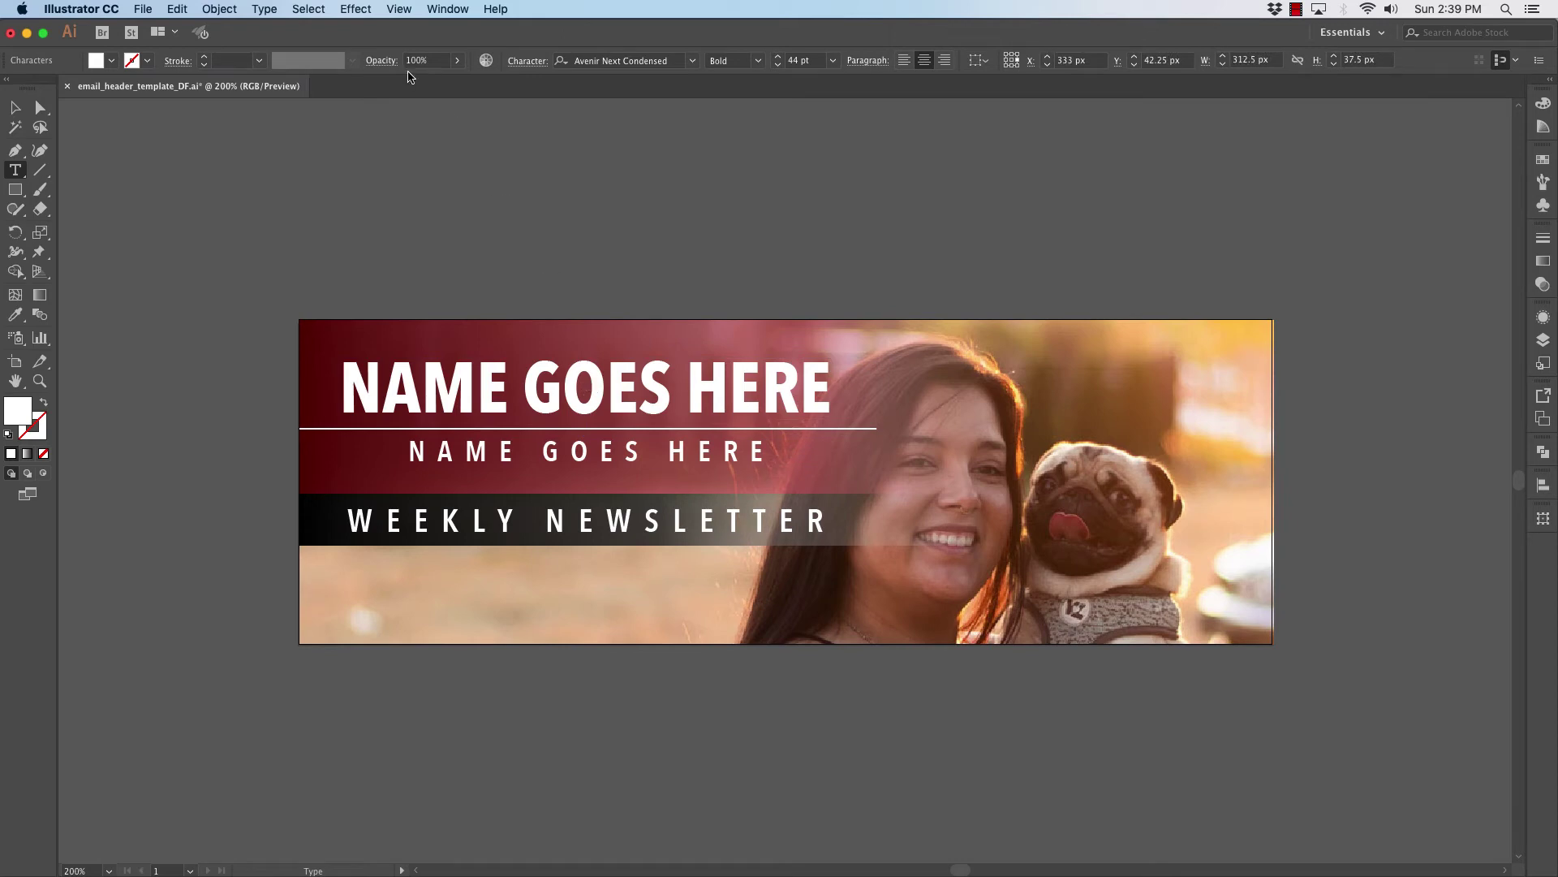
- Replace NAME GOES HERE with CRAIG'S, fixing the mistyped quote, with edges shown
click(535, 380)
click(404, 11)
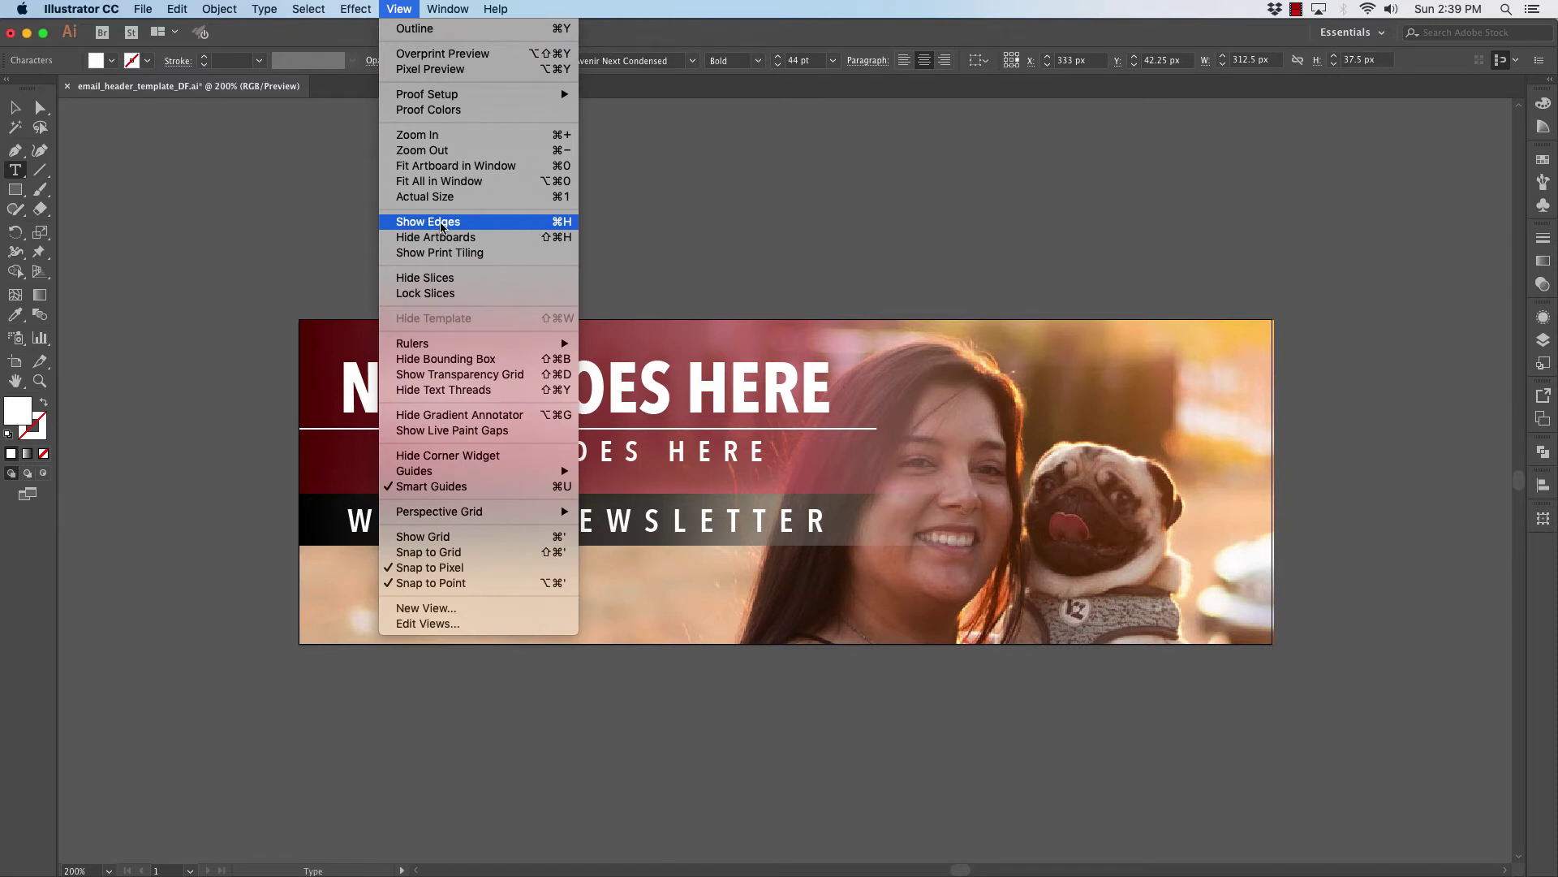
click(442, 226)
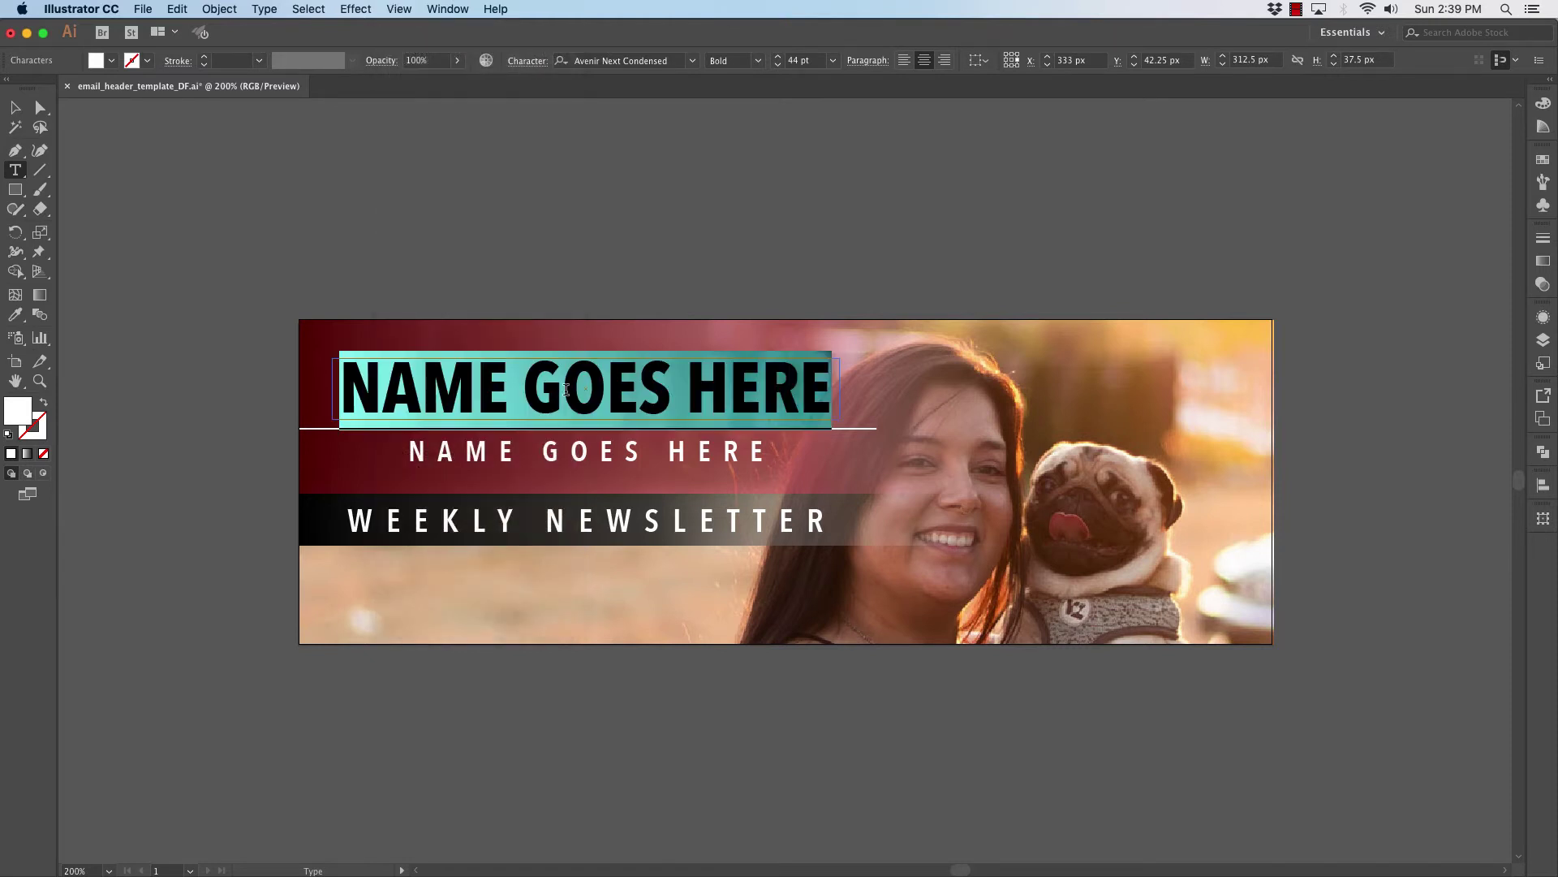
text(CRAIG"S)
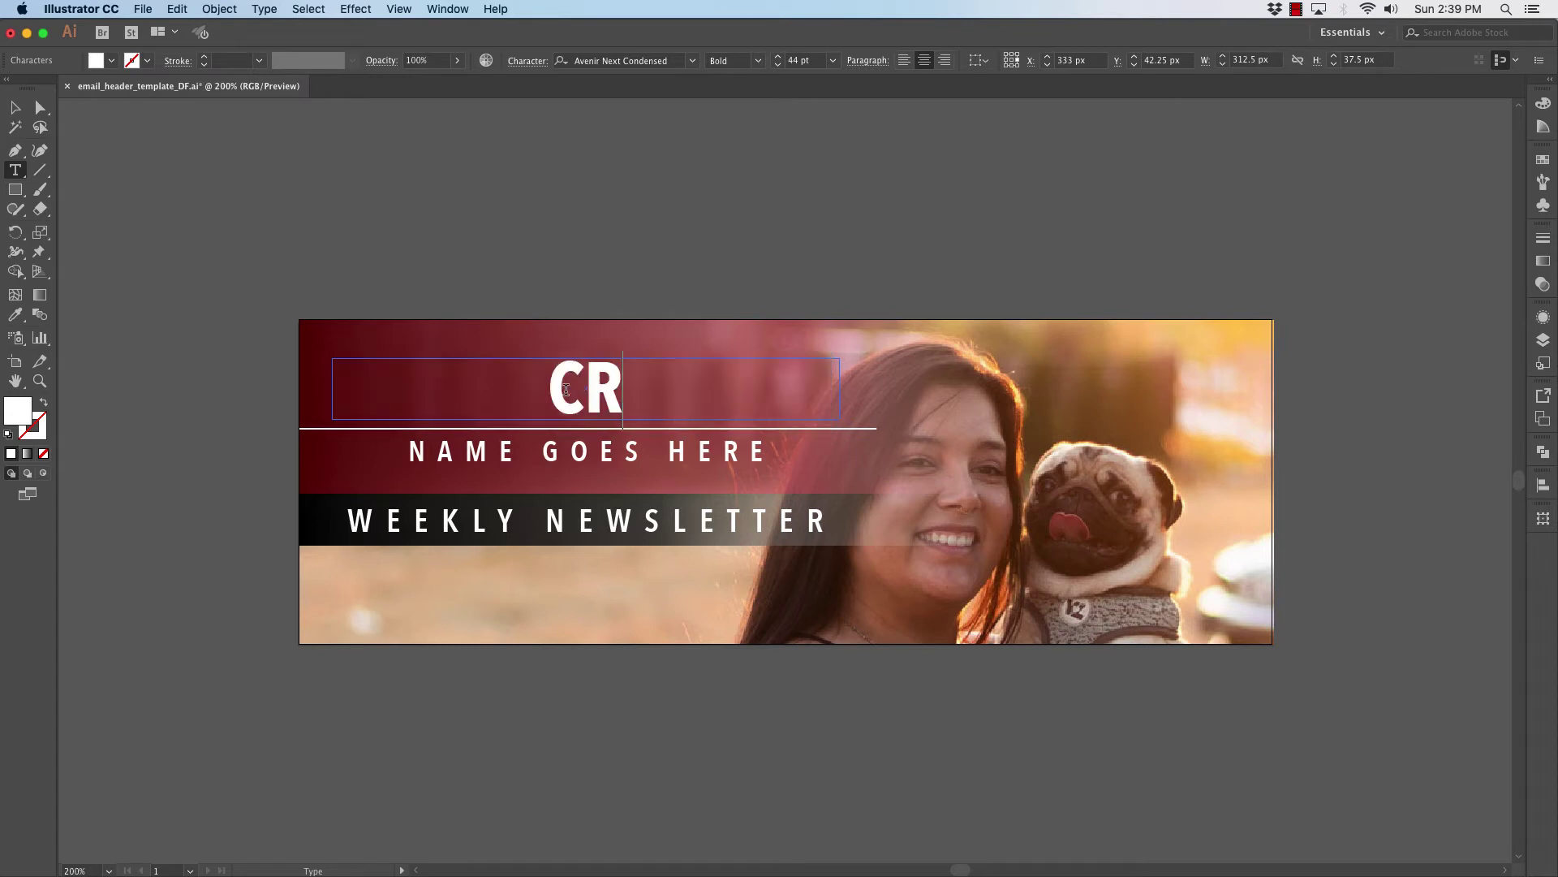
key(BackSpace)
key(BackSpace)
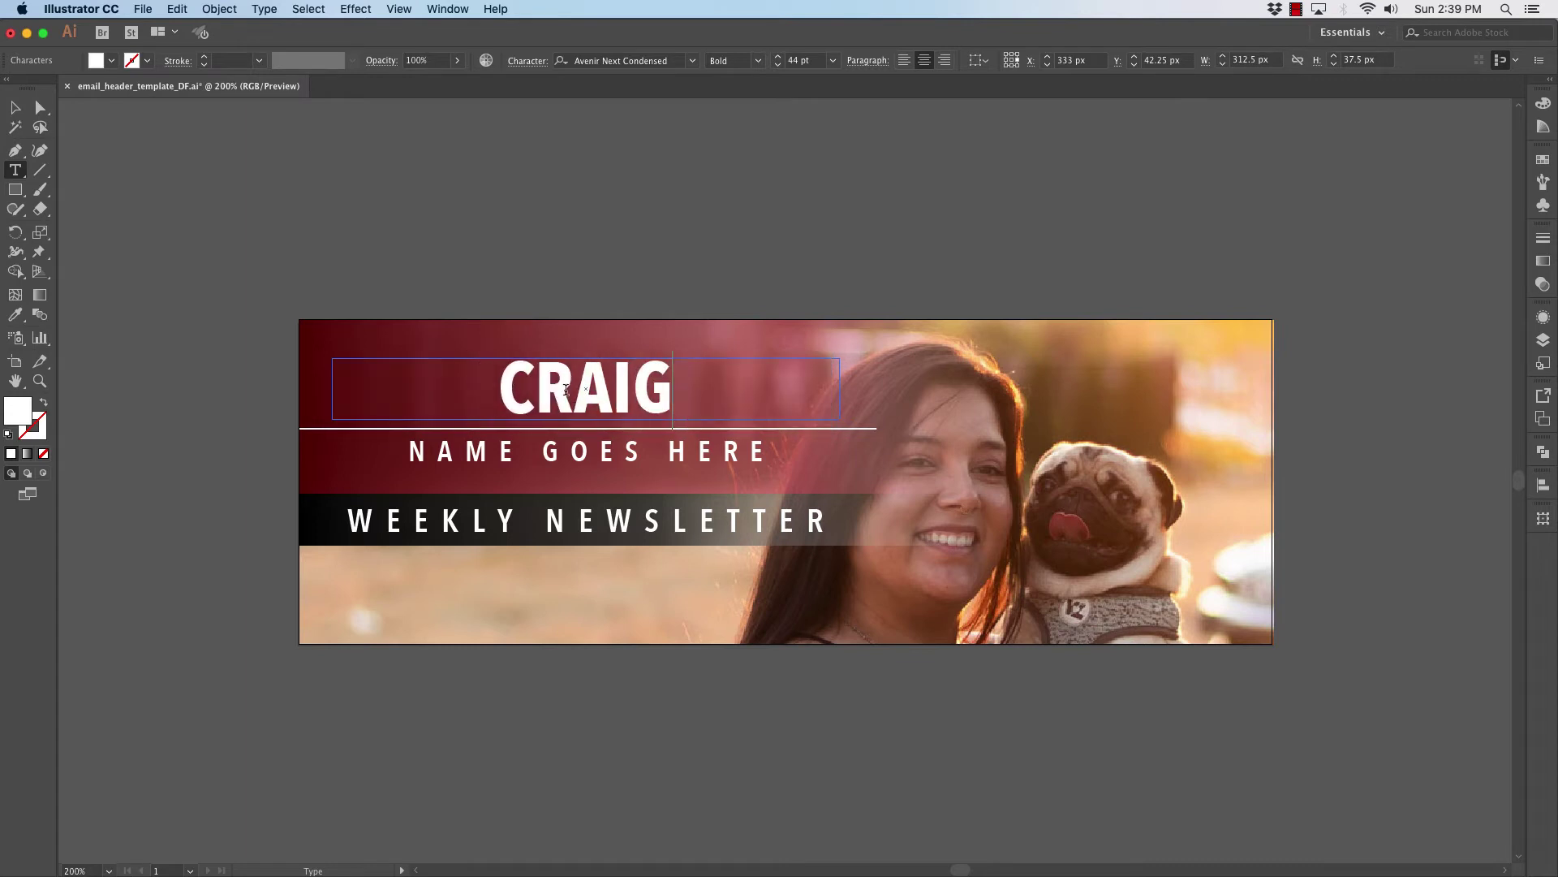
text(')
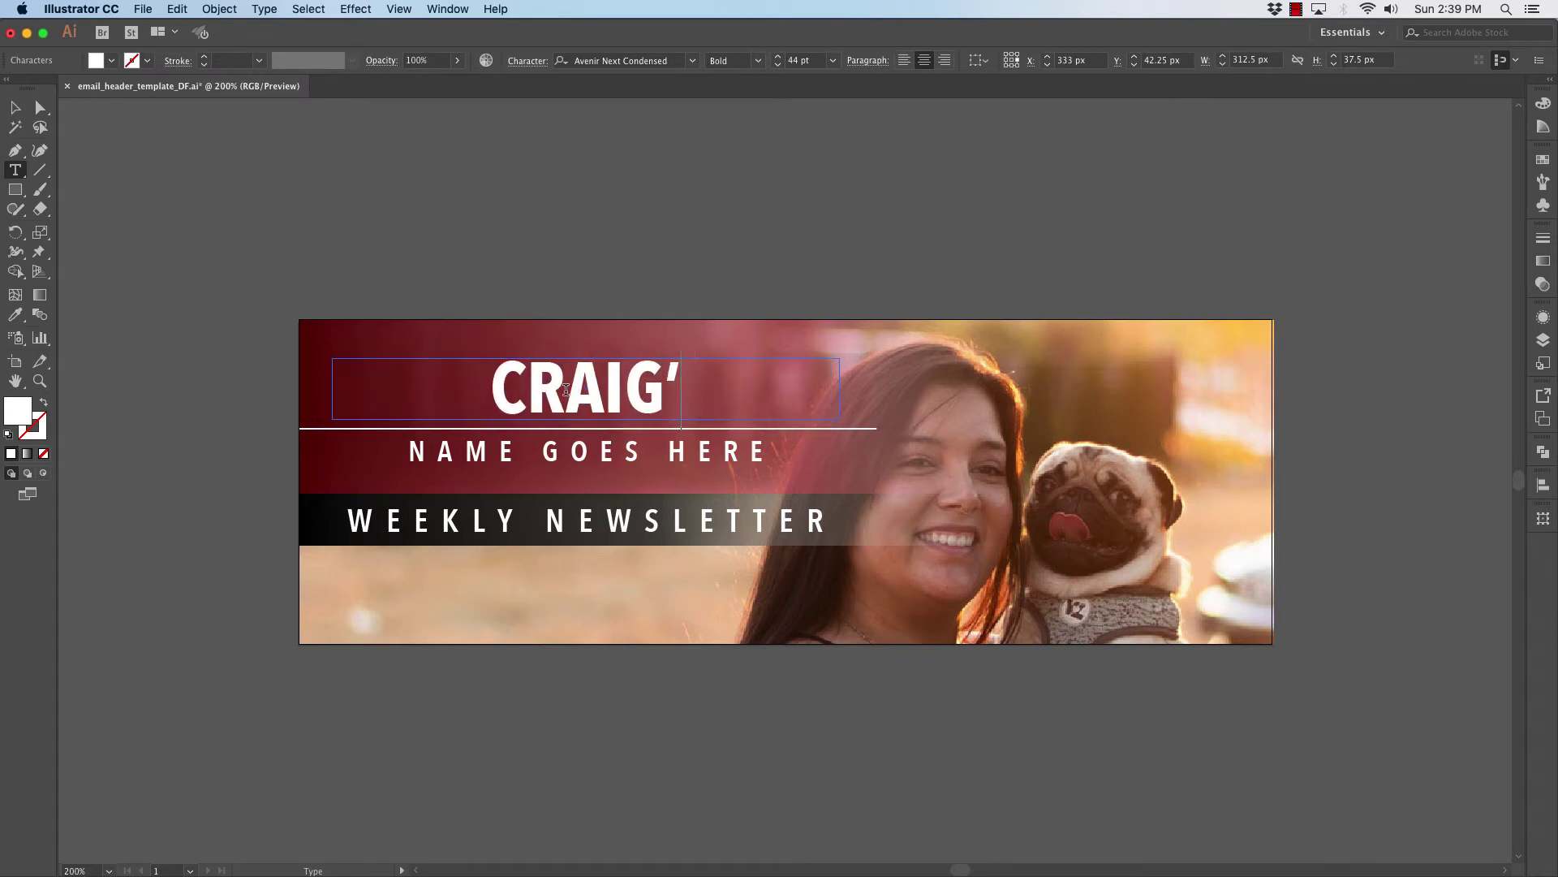
text(S)
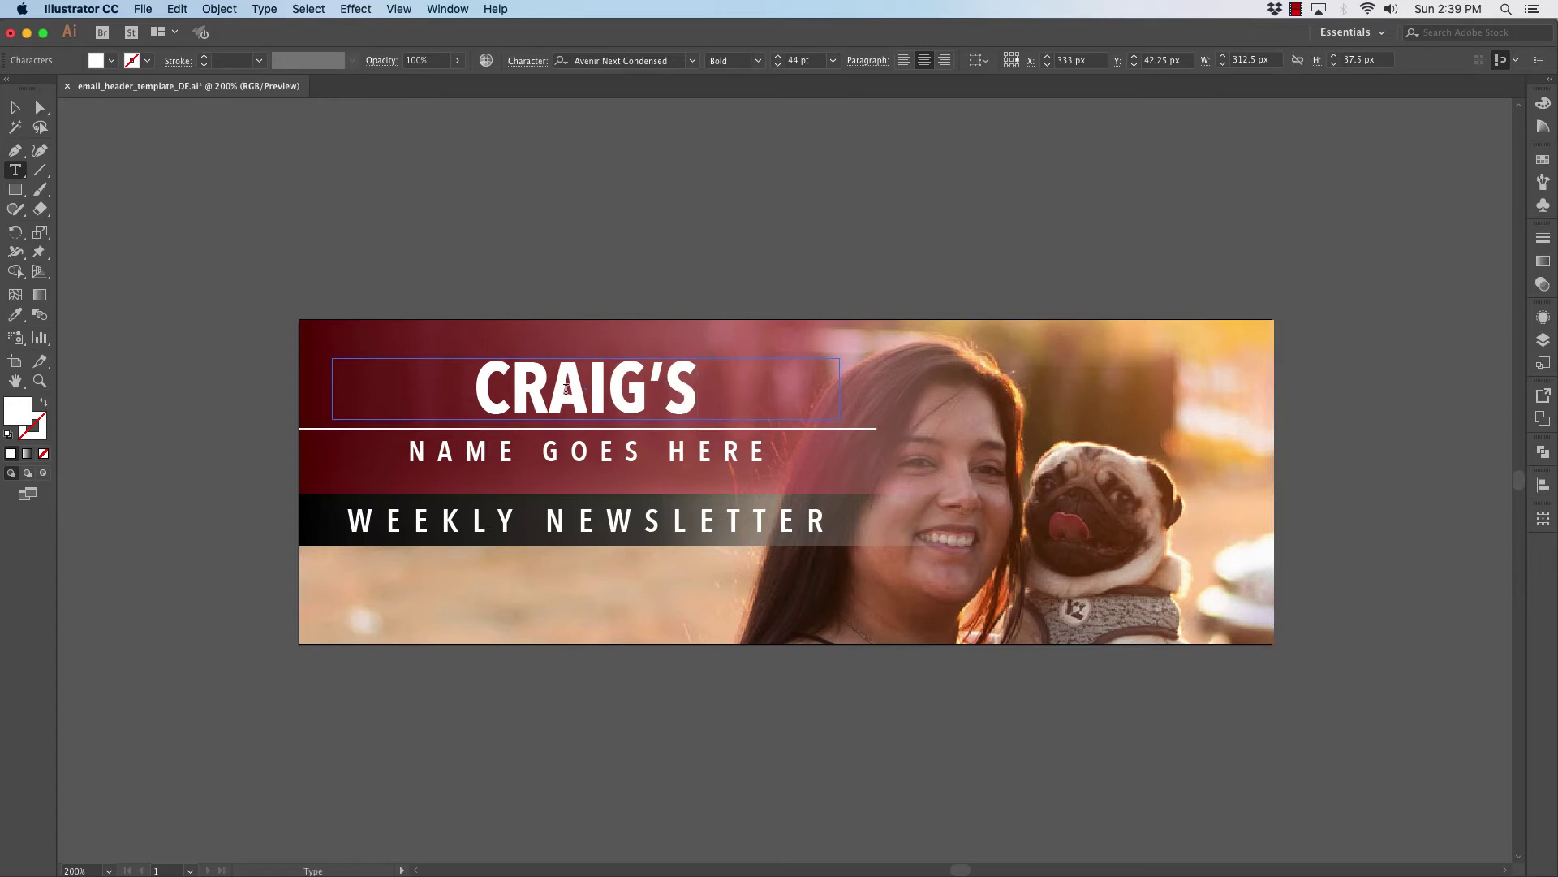
- Finish the headline as CRAIG'S DOGS and retype the subtitle as DOG WALKING SERVICES
text(DOGS)
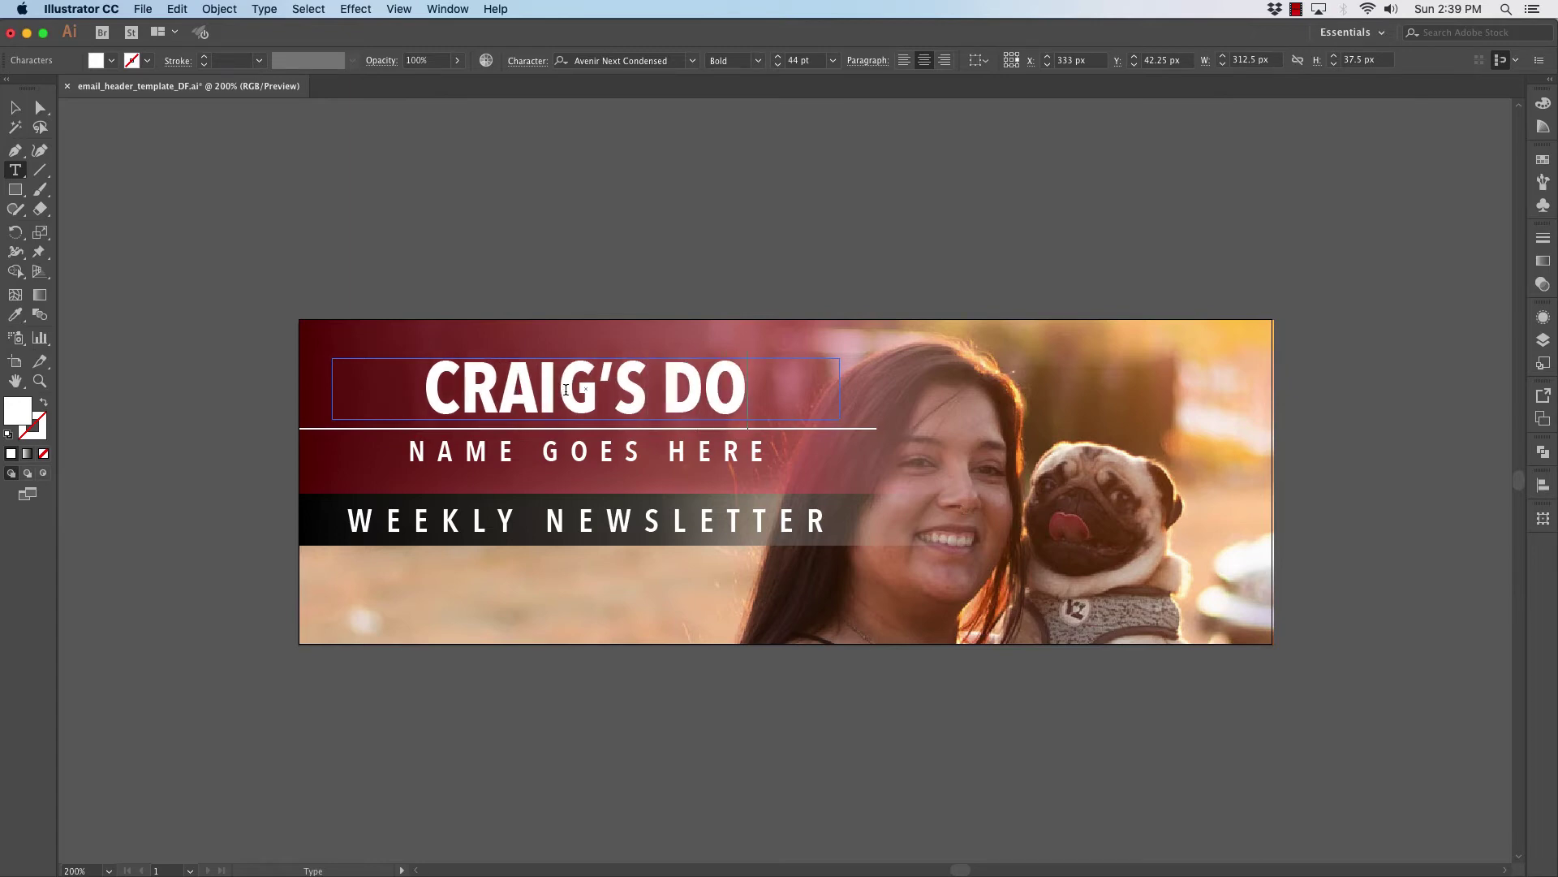
click(579, 453)
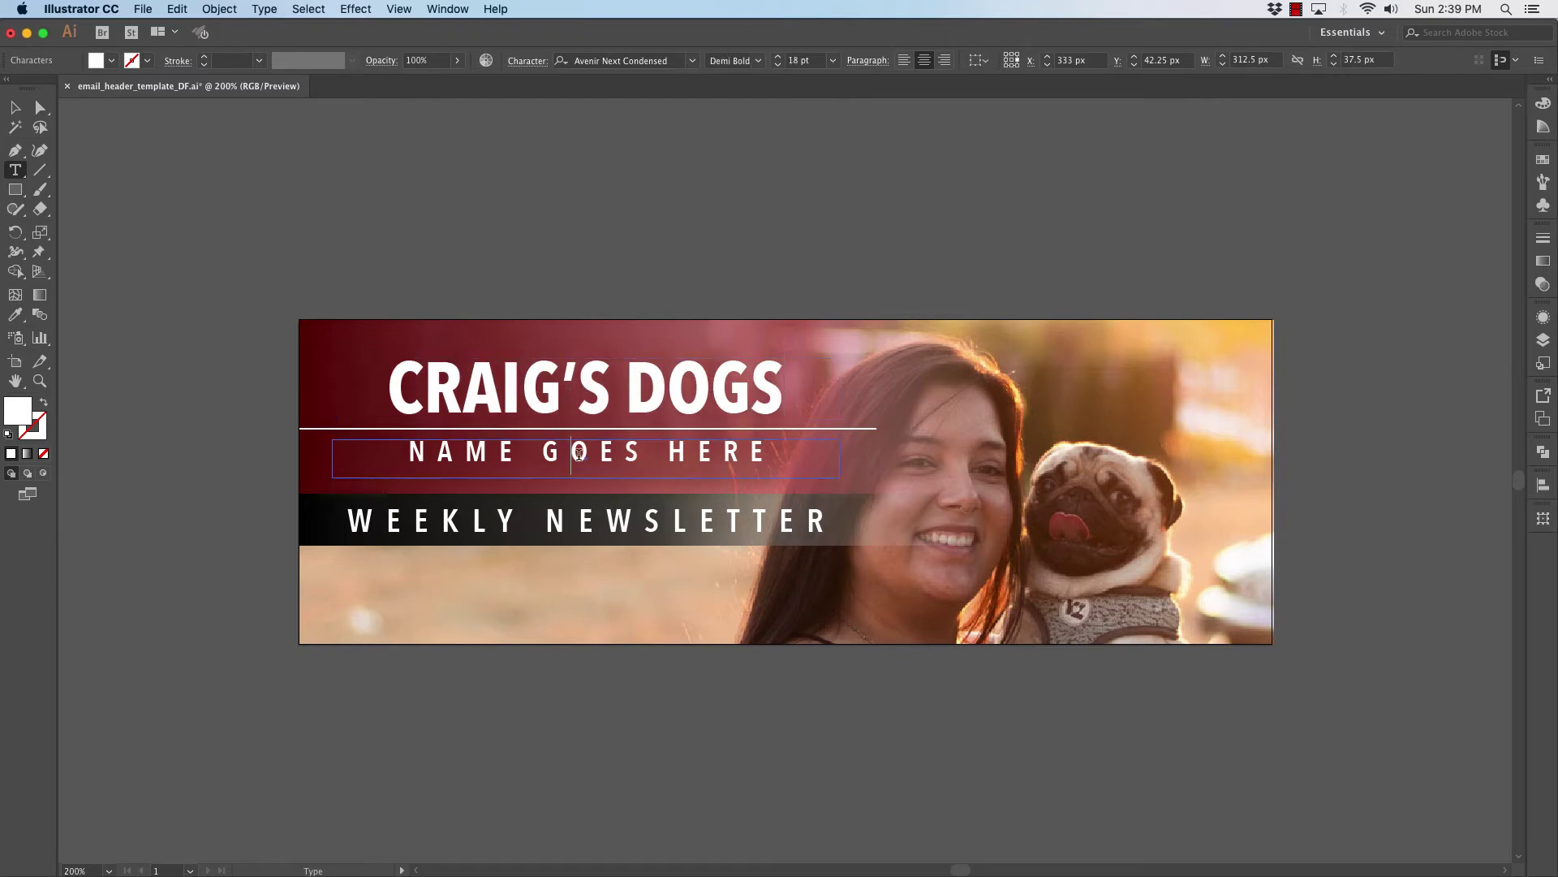
triple_click(579, 453)
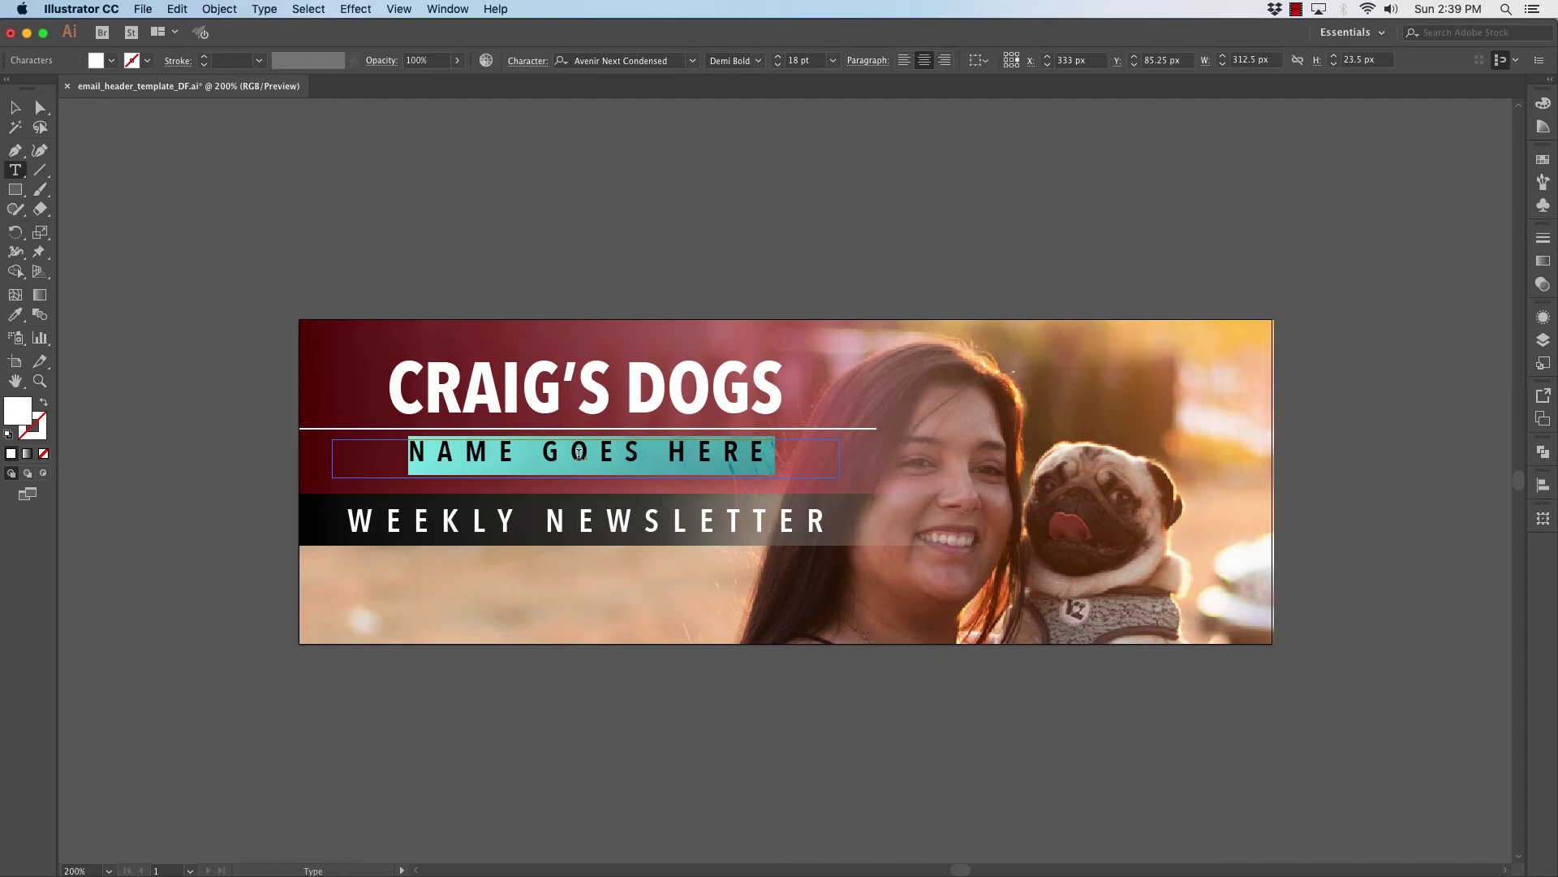
text(DOG WALK)
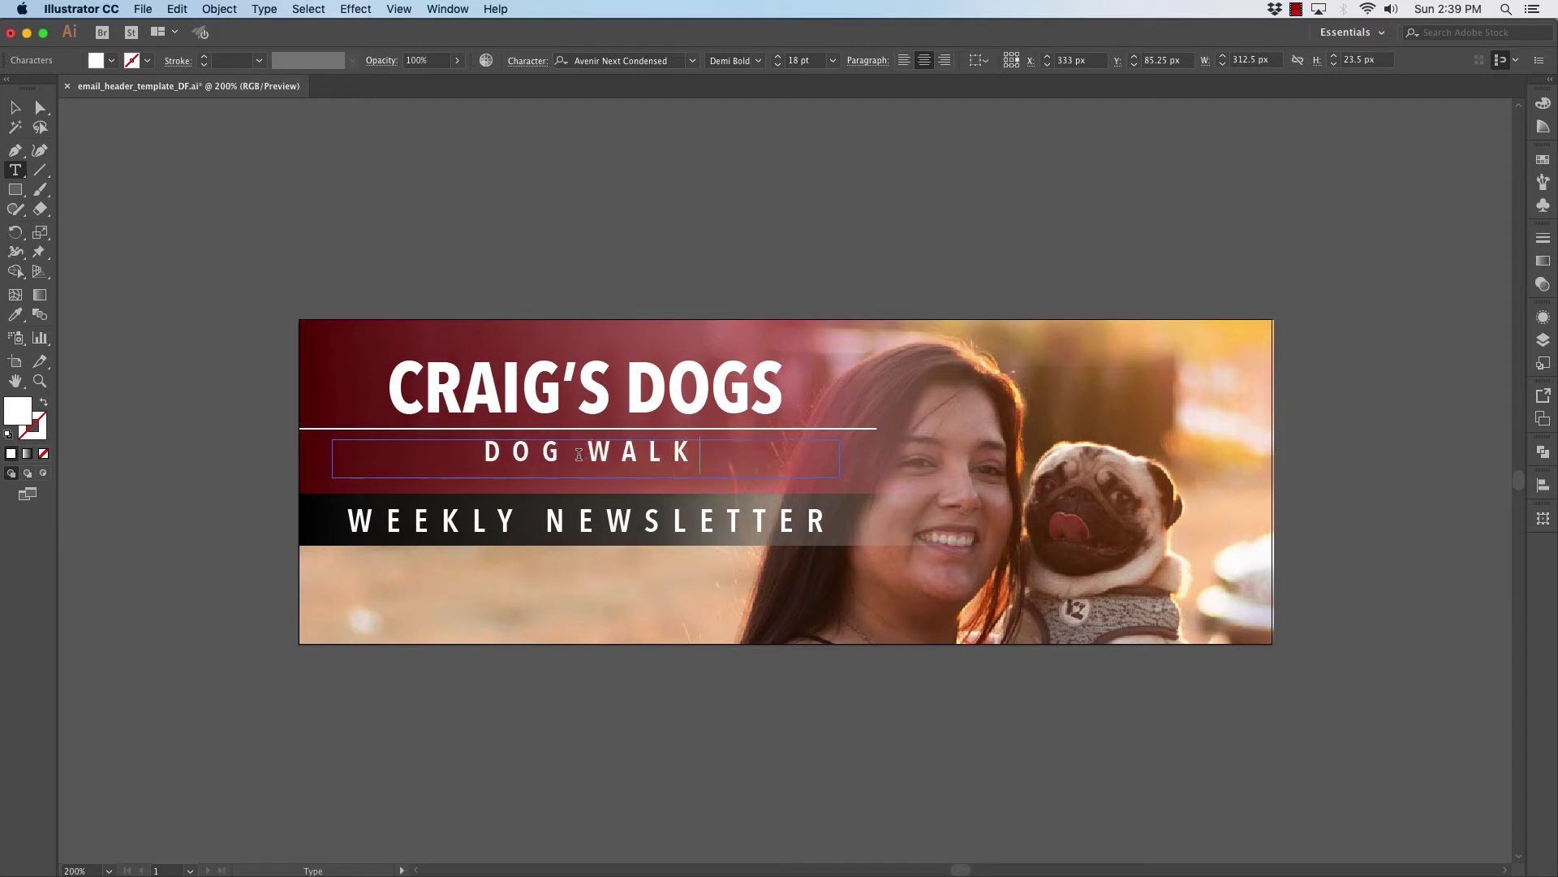
text(ING SERVICES)
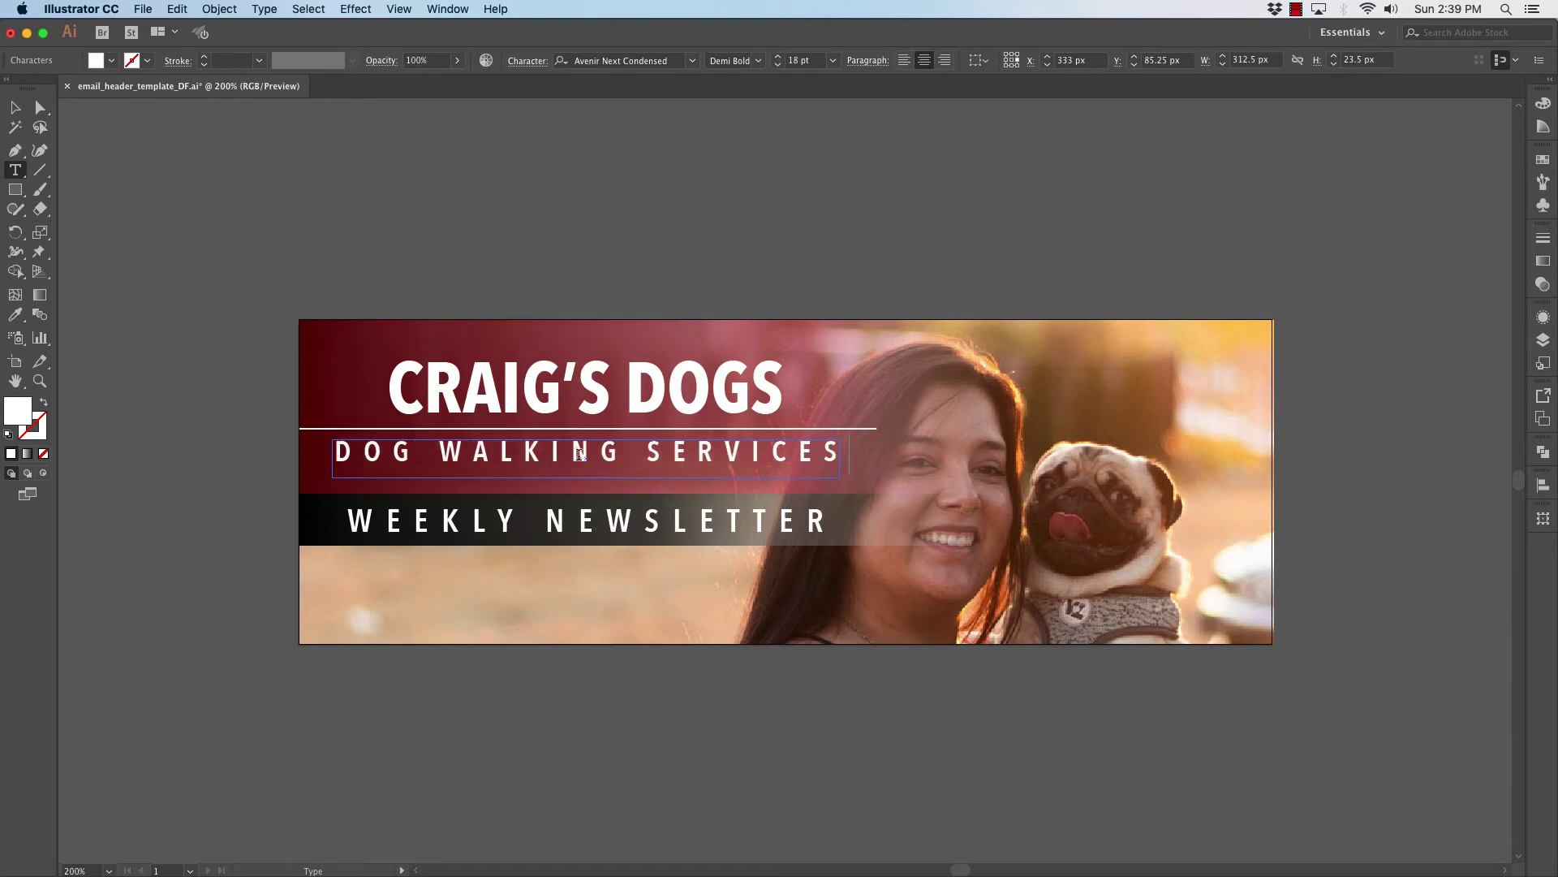
- Widen the headline's letter spacing and tighten the subtitle's letter spacing
triple_click(583, 388)
key(alt+Right)
key(alt+Right)
key(alt+Right)
key(alt+Right)
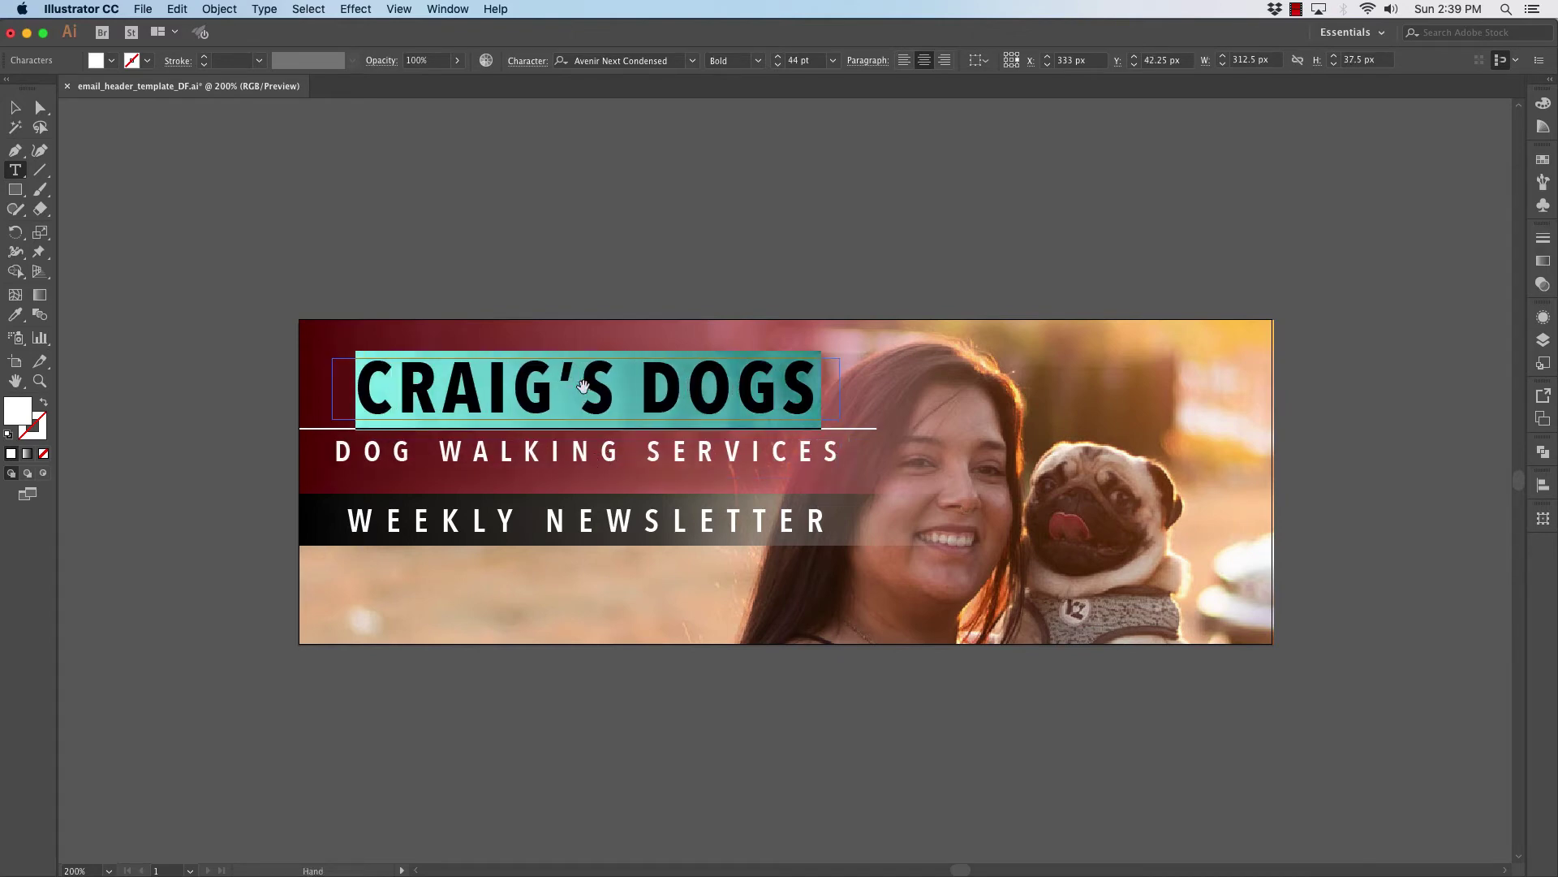
key(Escape)
click(503, 301)
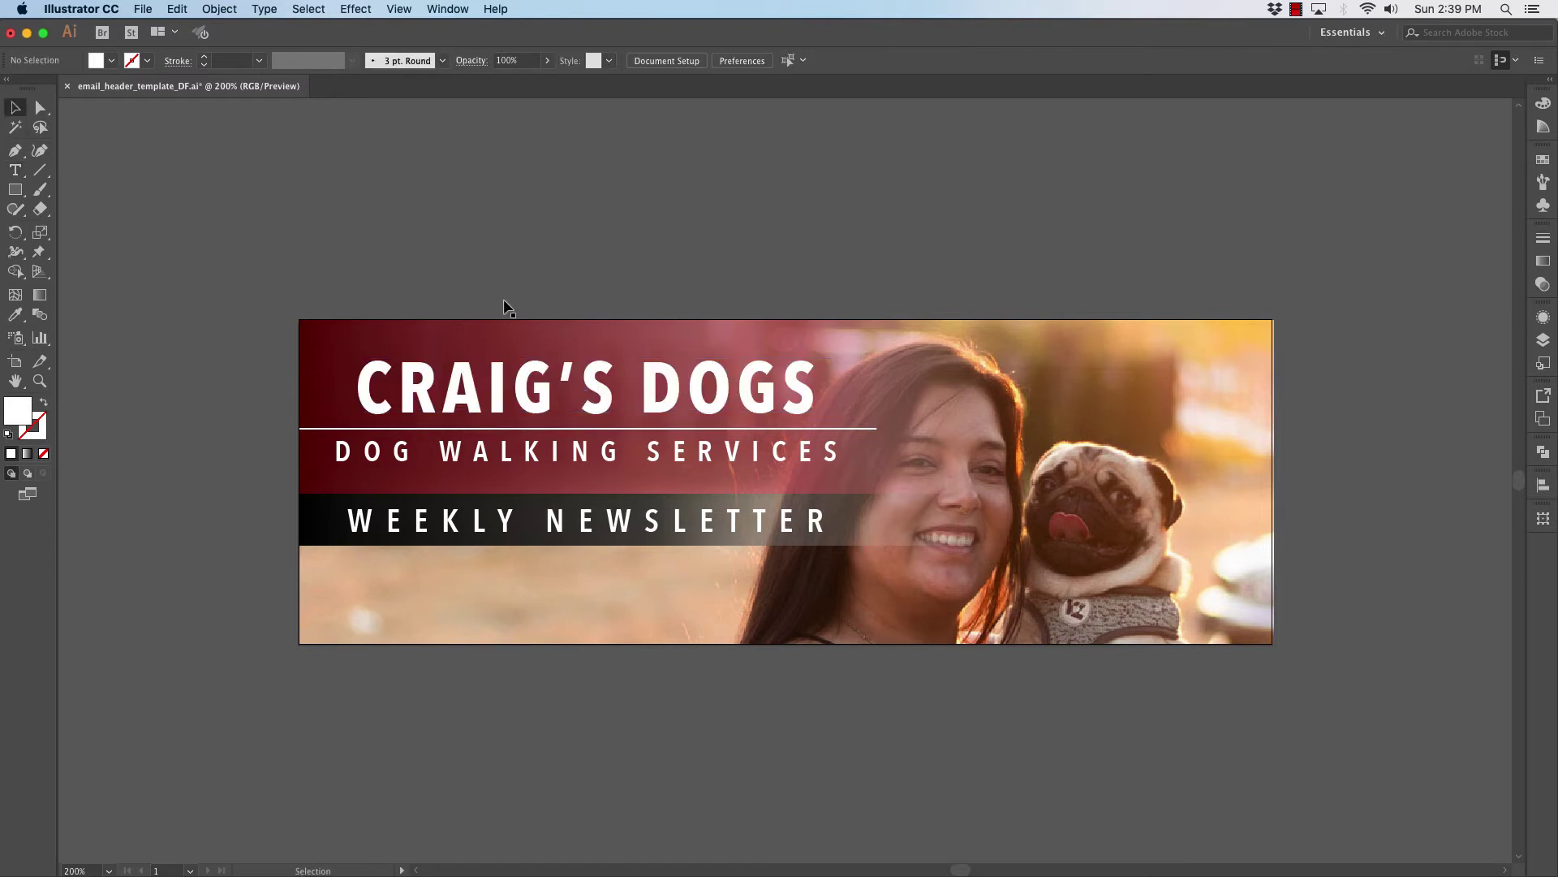
triple_click(561, 451)
key(alt+Left)
key(alt+Left)
key(alt+Left)
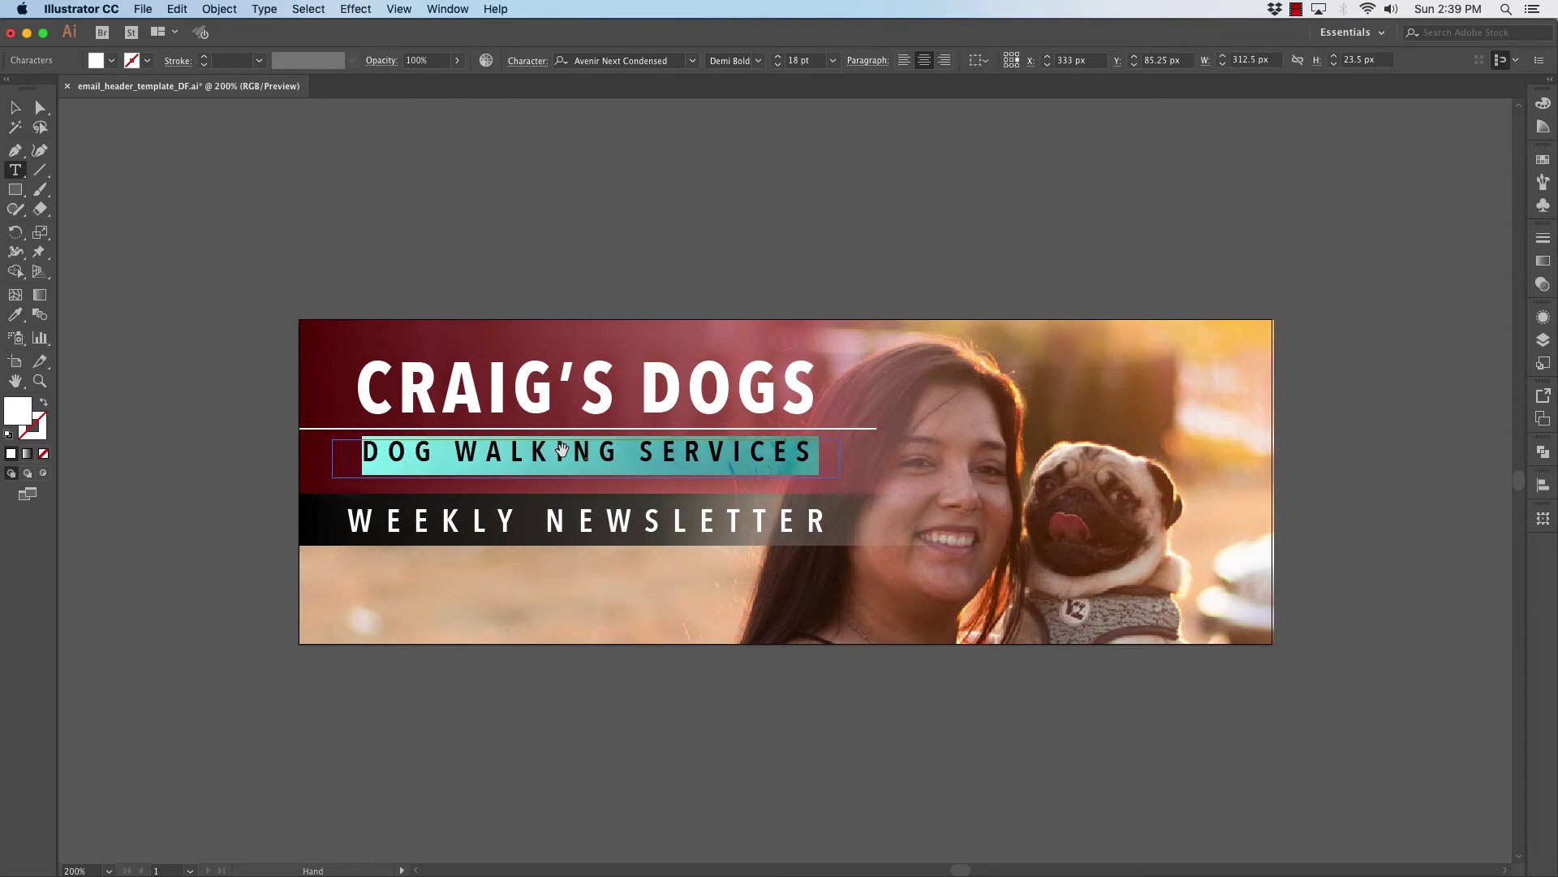
key(Escape)
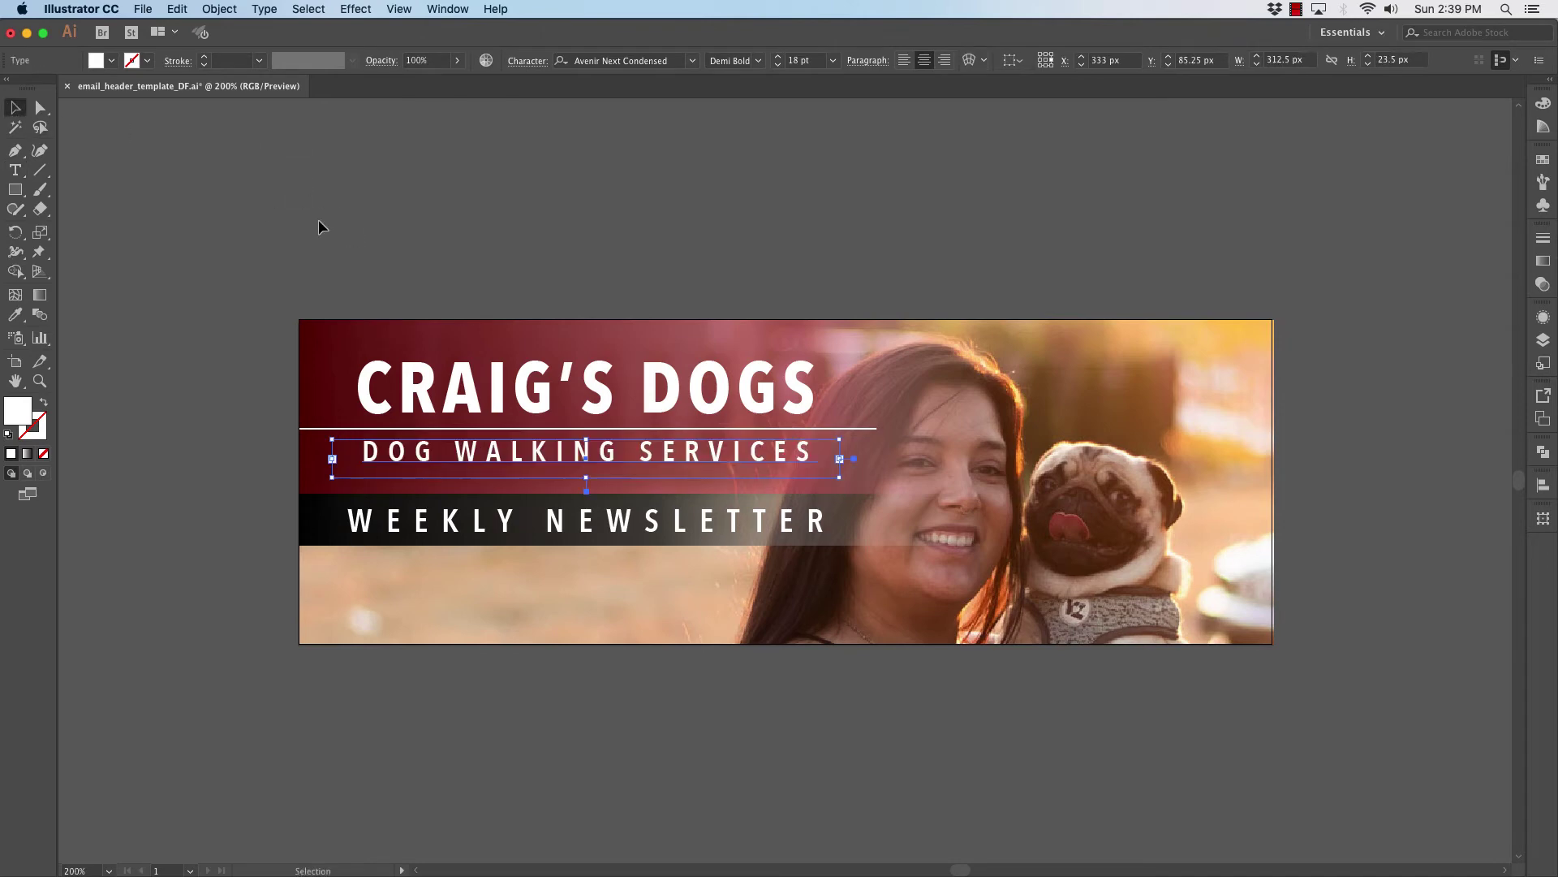
click(318, 219)
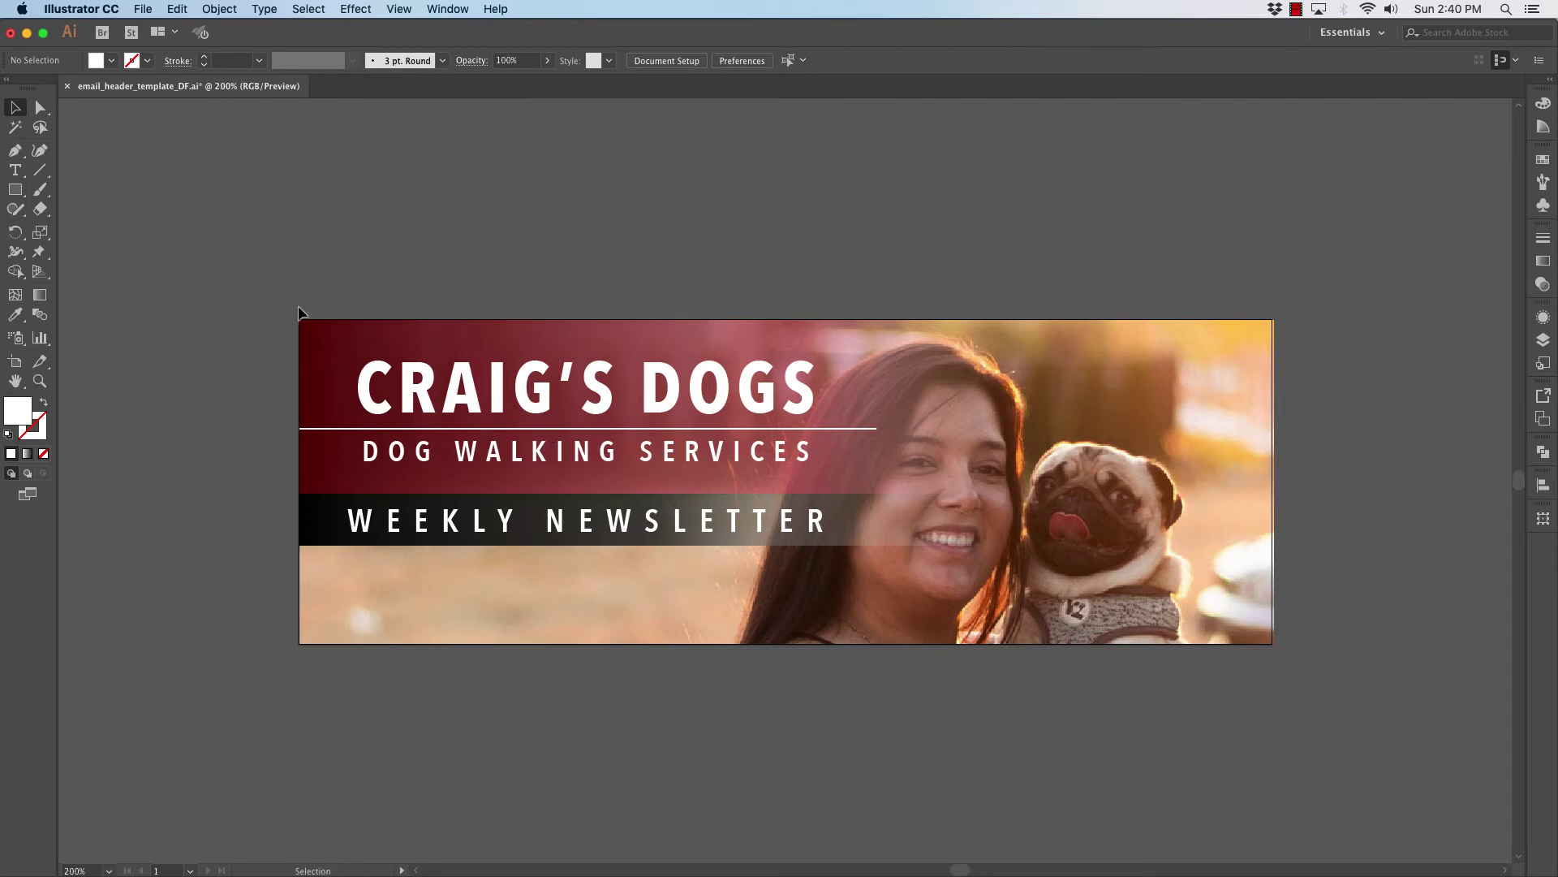
- Open Save for Web (Legacy) and switch the output format from PNG-8 to JPEG
click(142, 9)
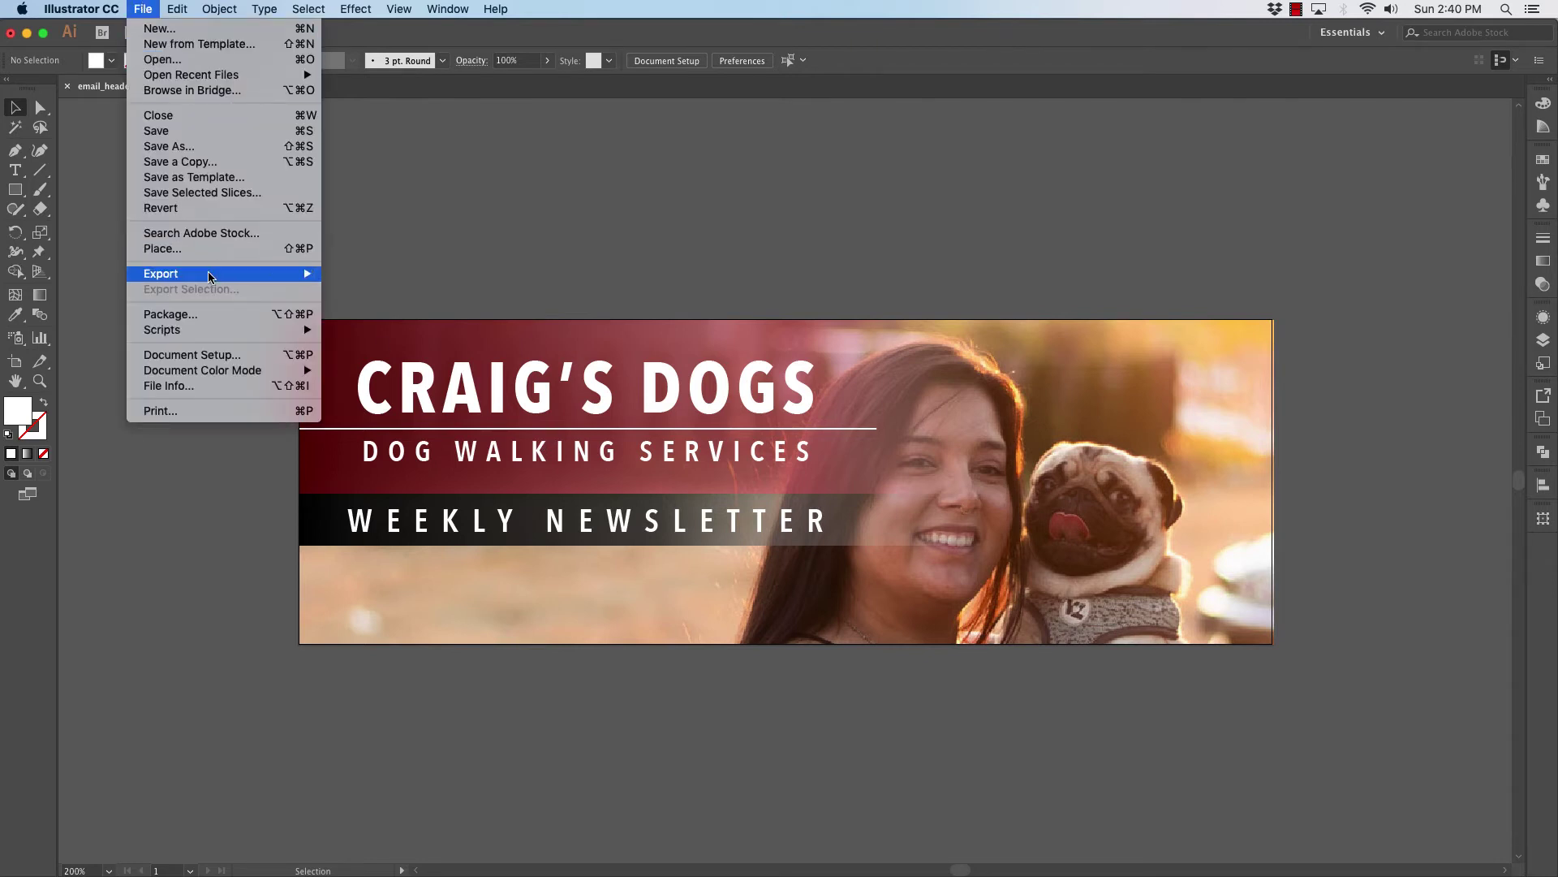
mouse_move(209, 278)
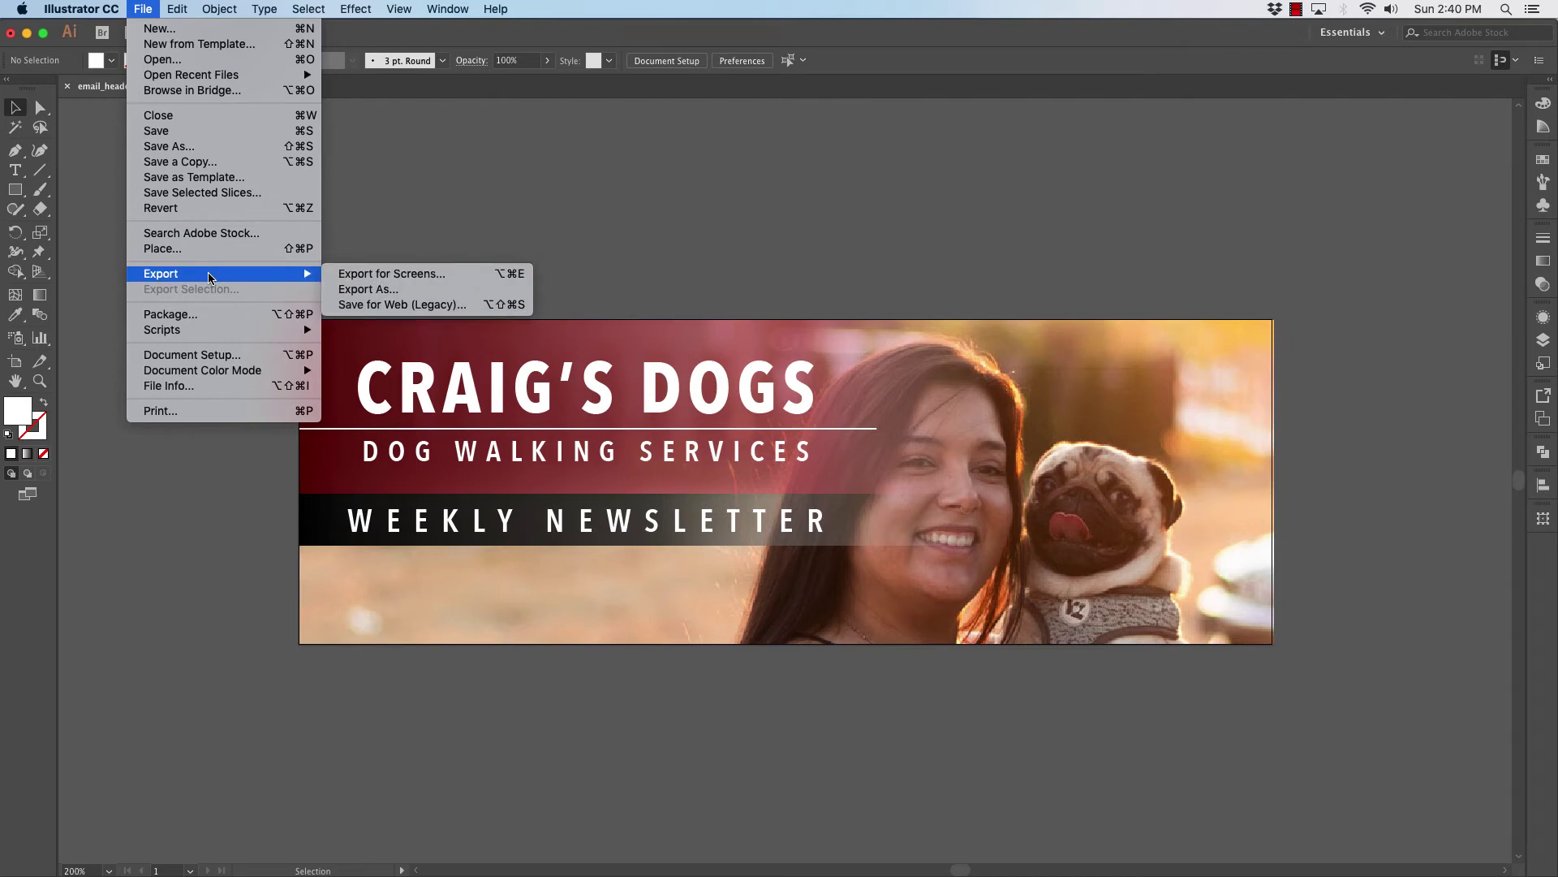
click(404, 306)
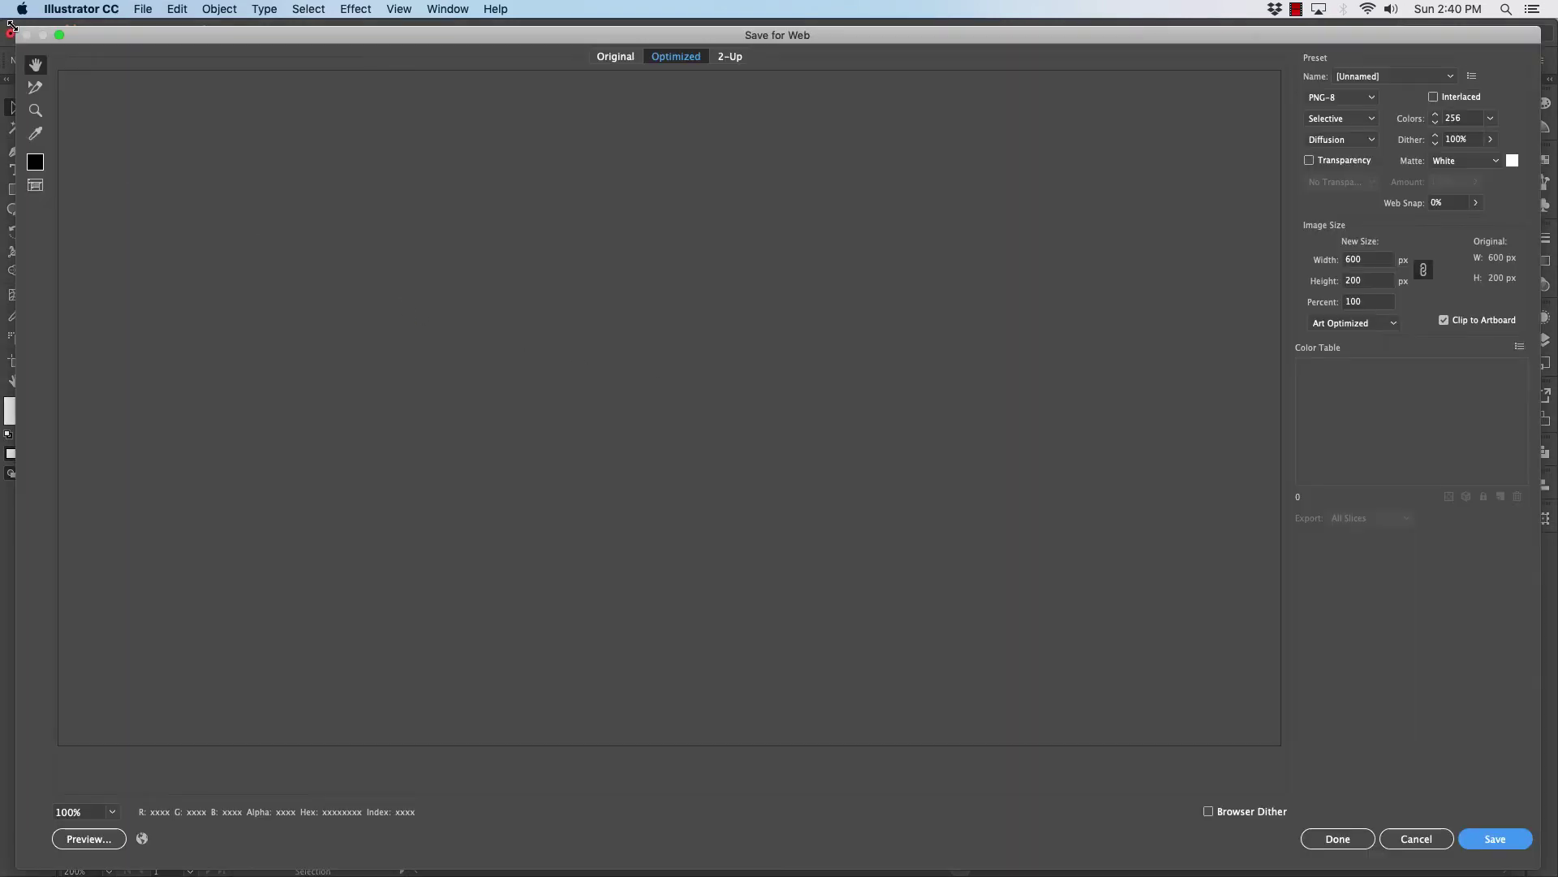
drag(16, 27, 186, 82)
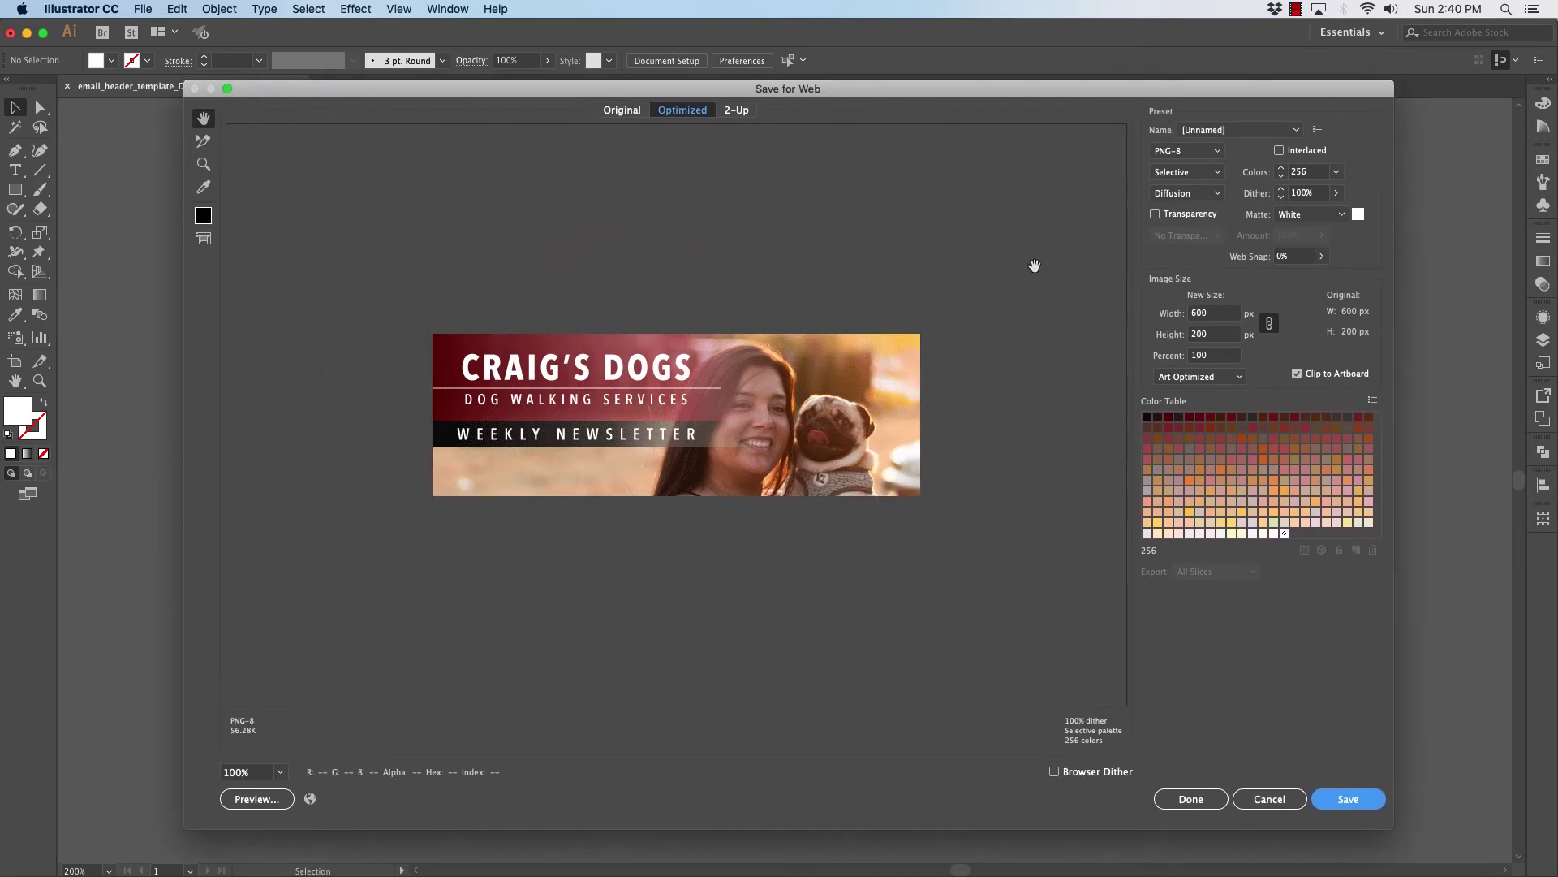
click(1181, 155)
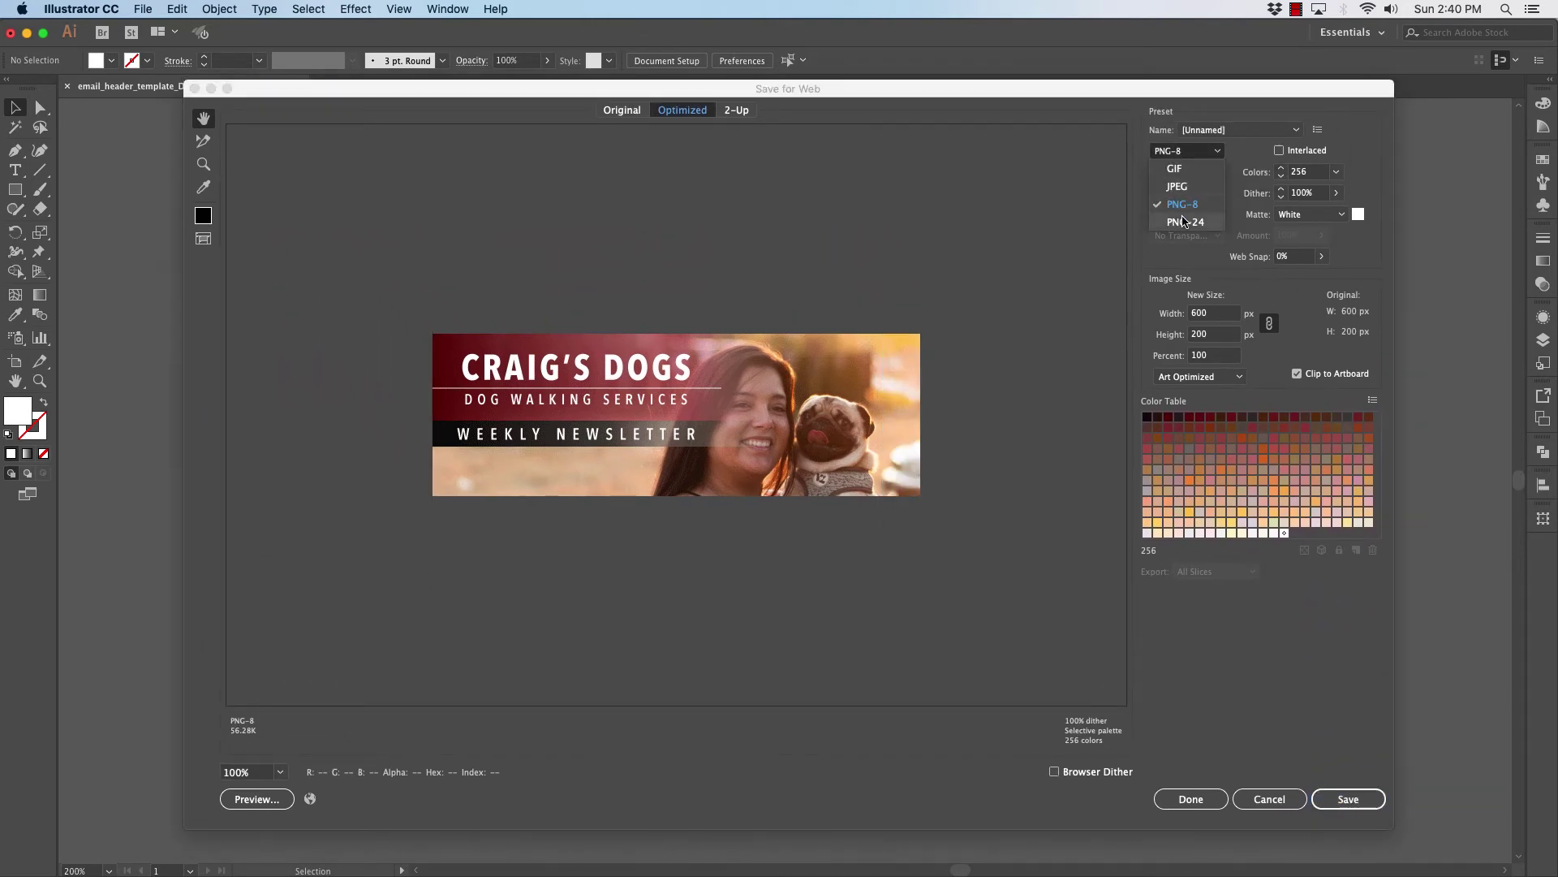
click(1181, 188)
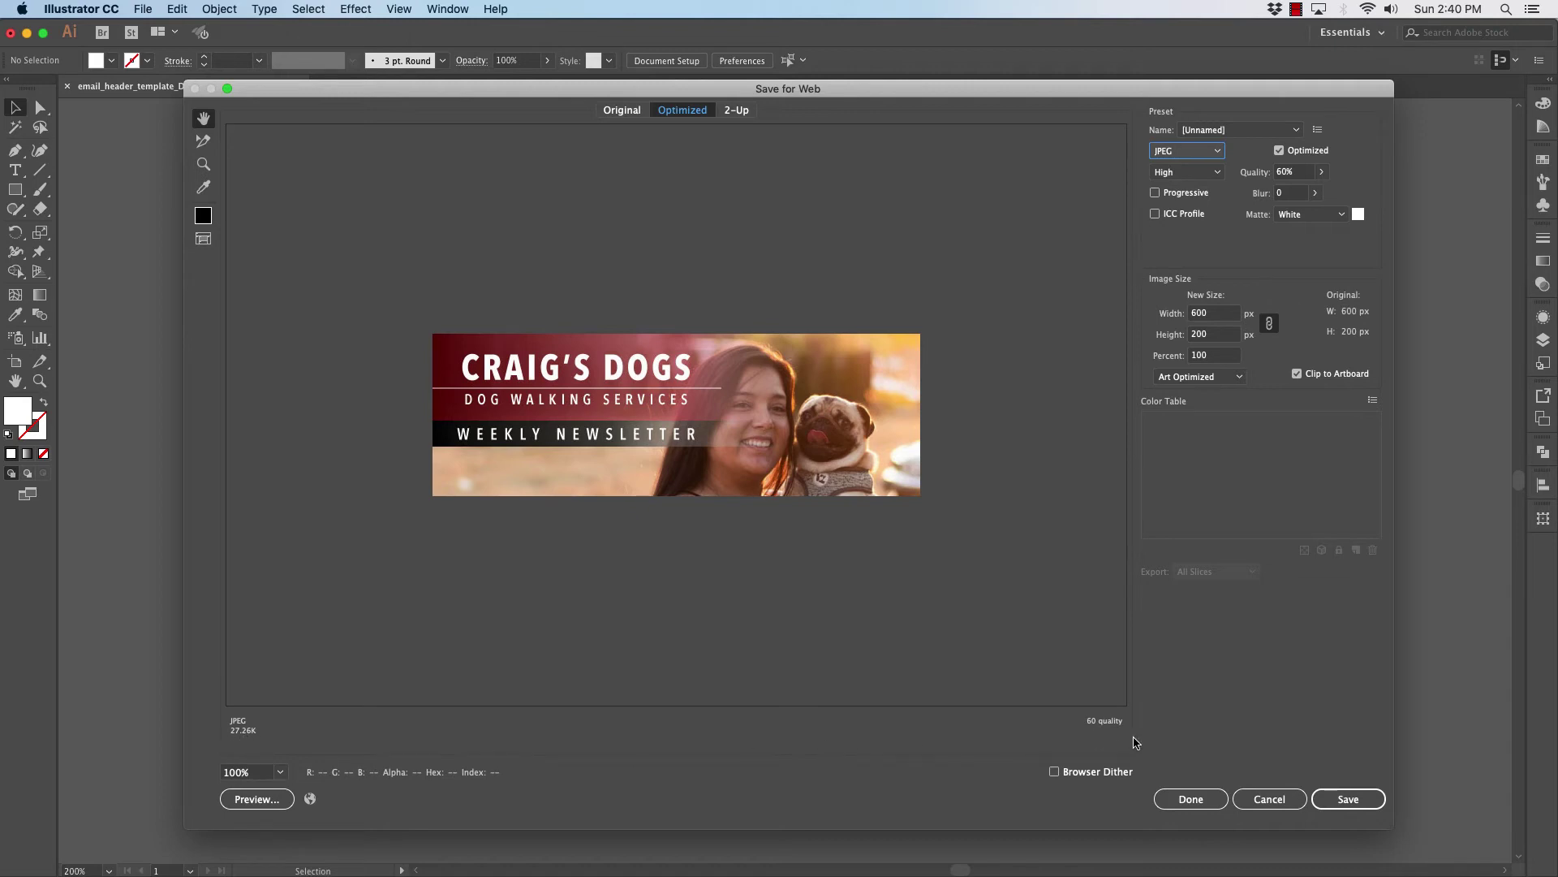
- Save the JPEG to the Desktop, replacing 'email' in the file name with the client's underscore-joined name
click(1349, 799)
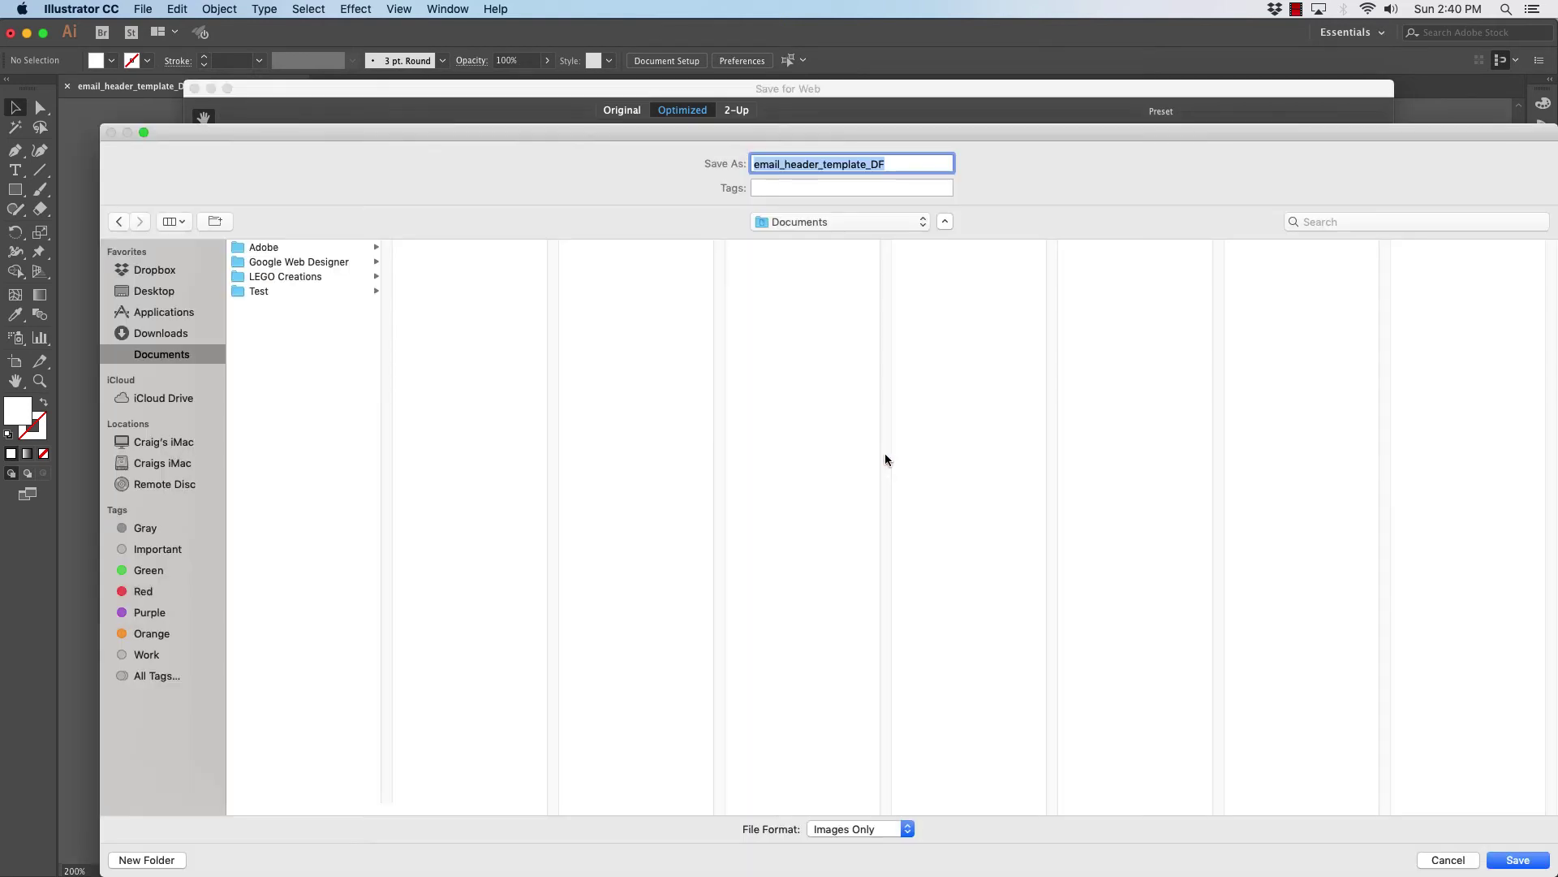
click(781, 163)
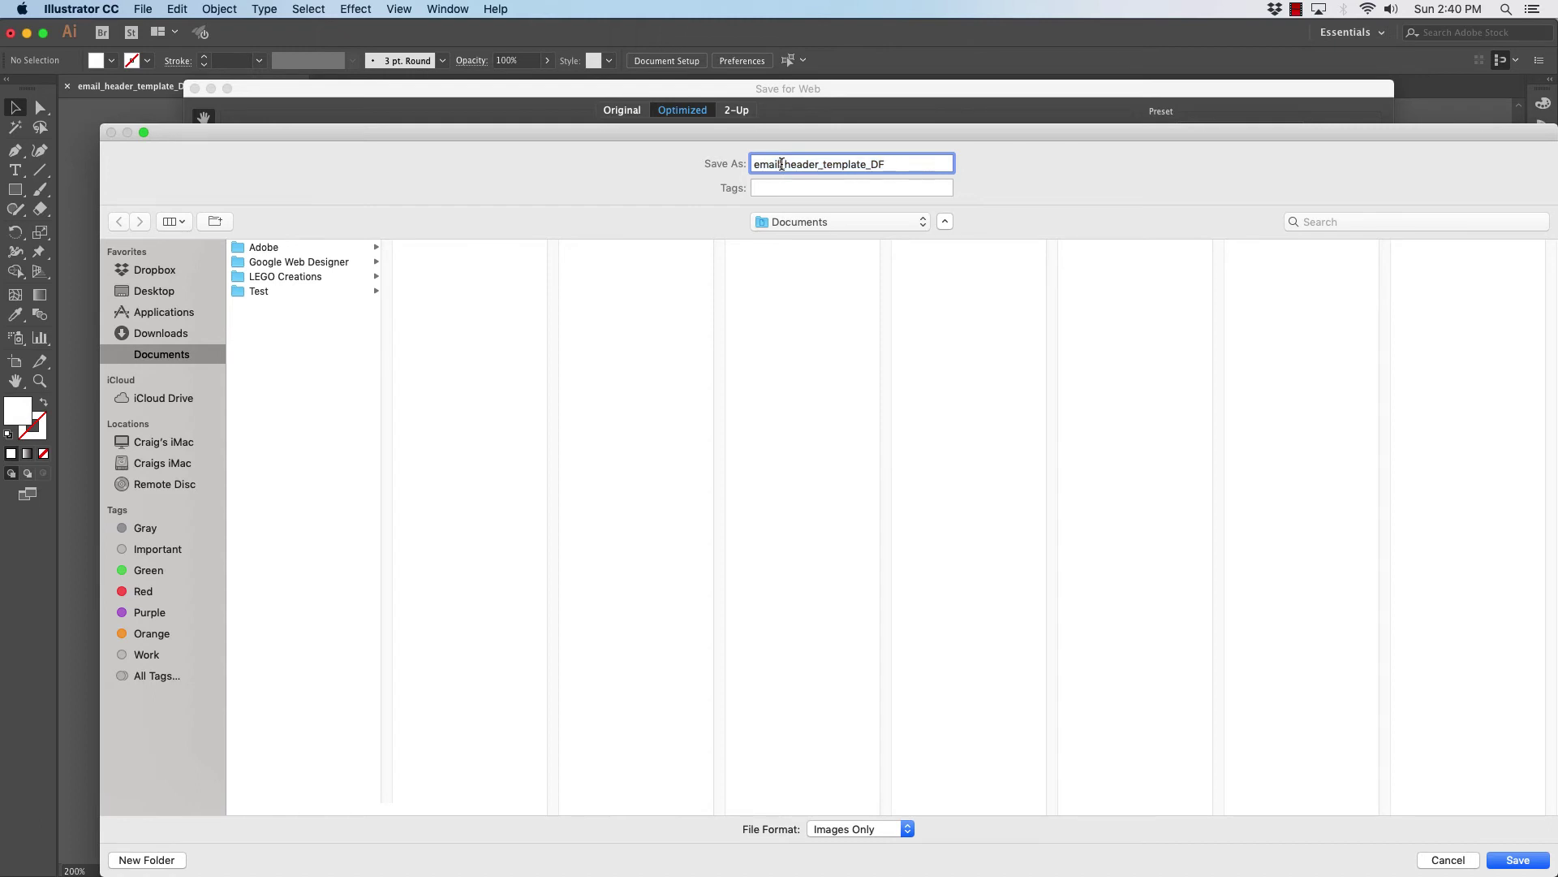
drag(780, 164, 747, 160)
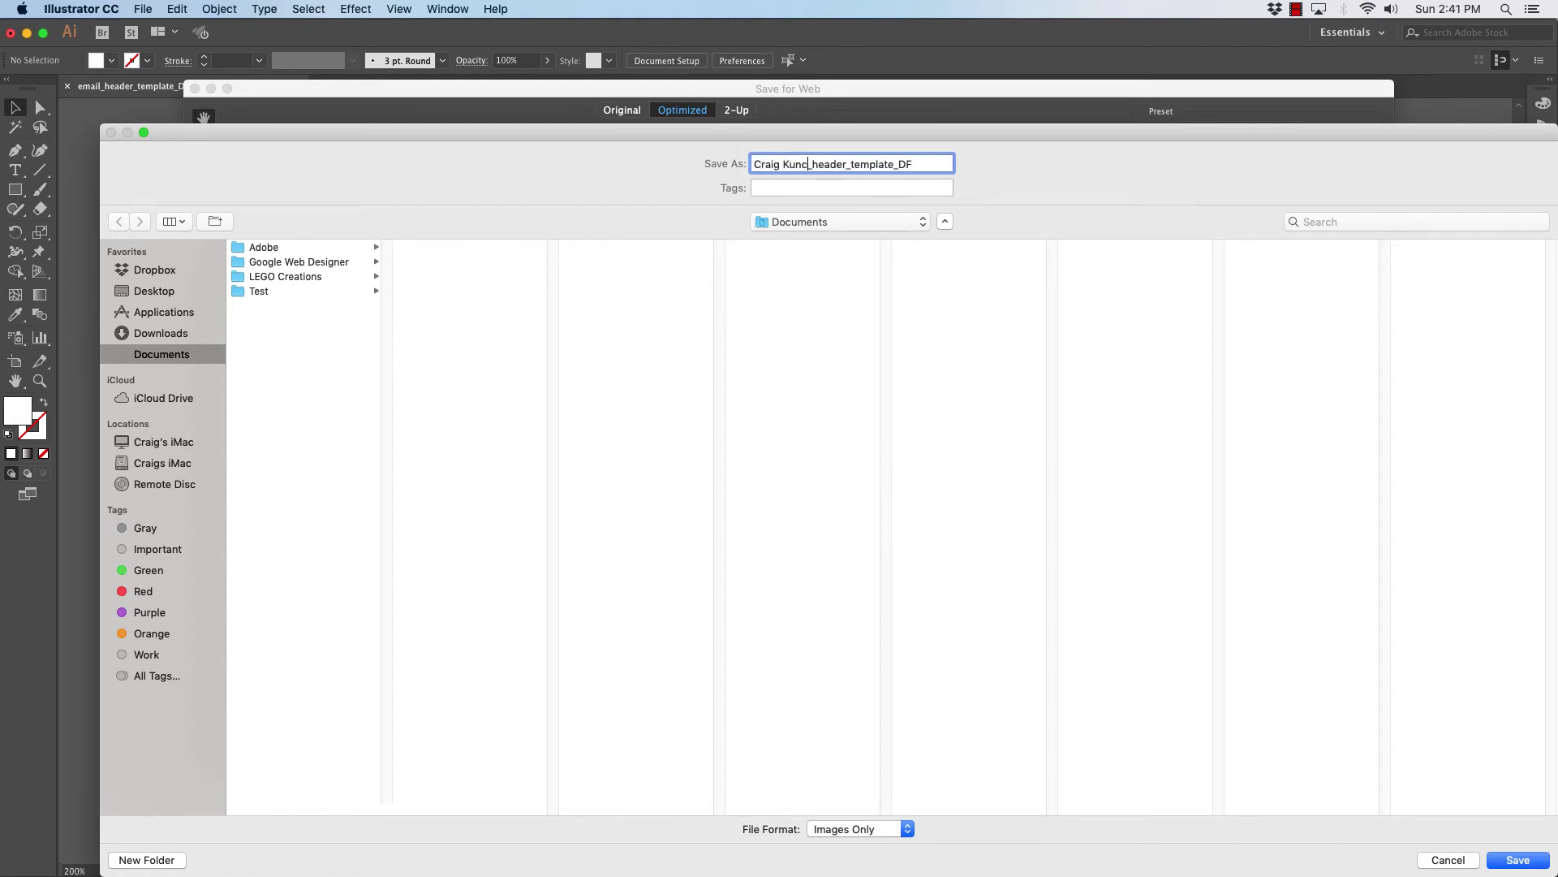
click(782, 164)
key(BackSpace)
text(_)
key(super+shift+d)
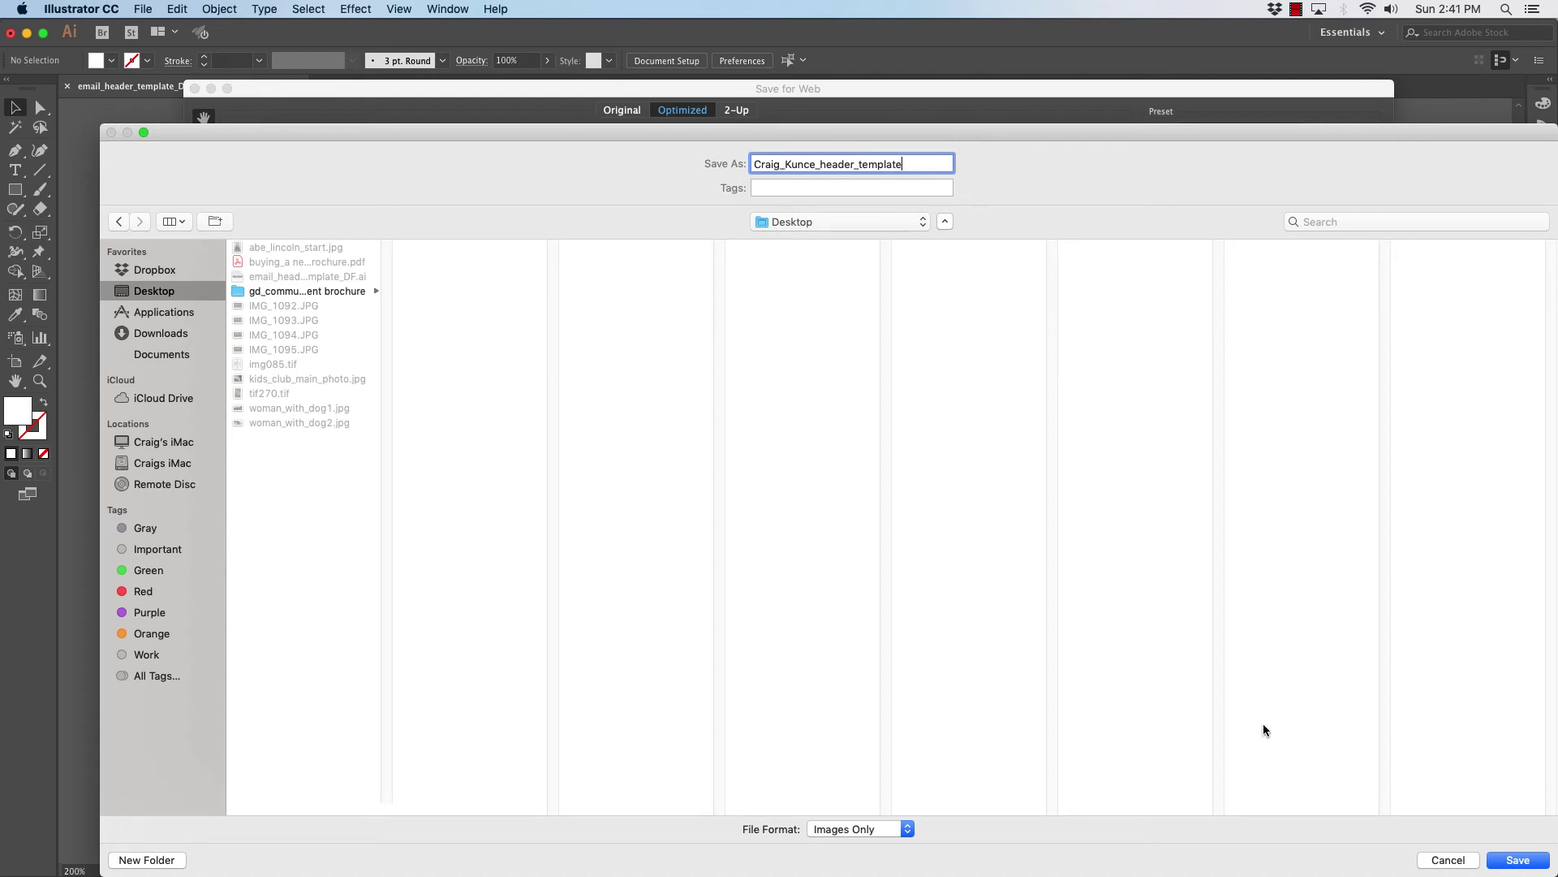
click(1535, 862)
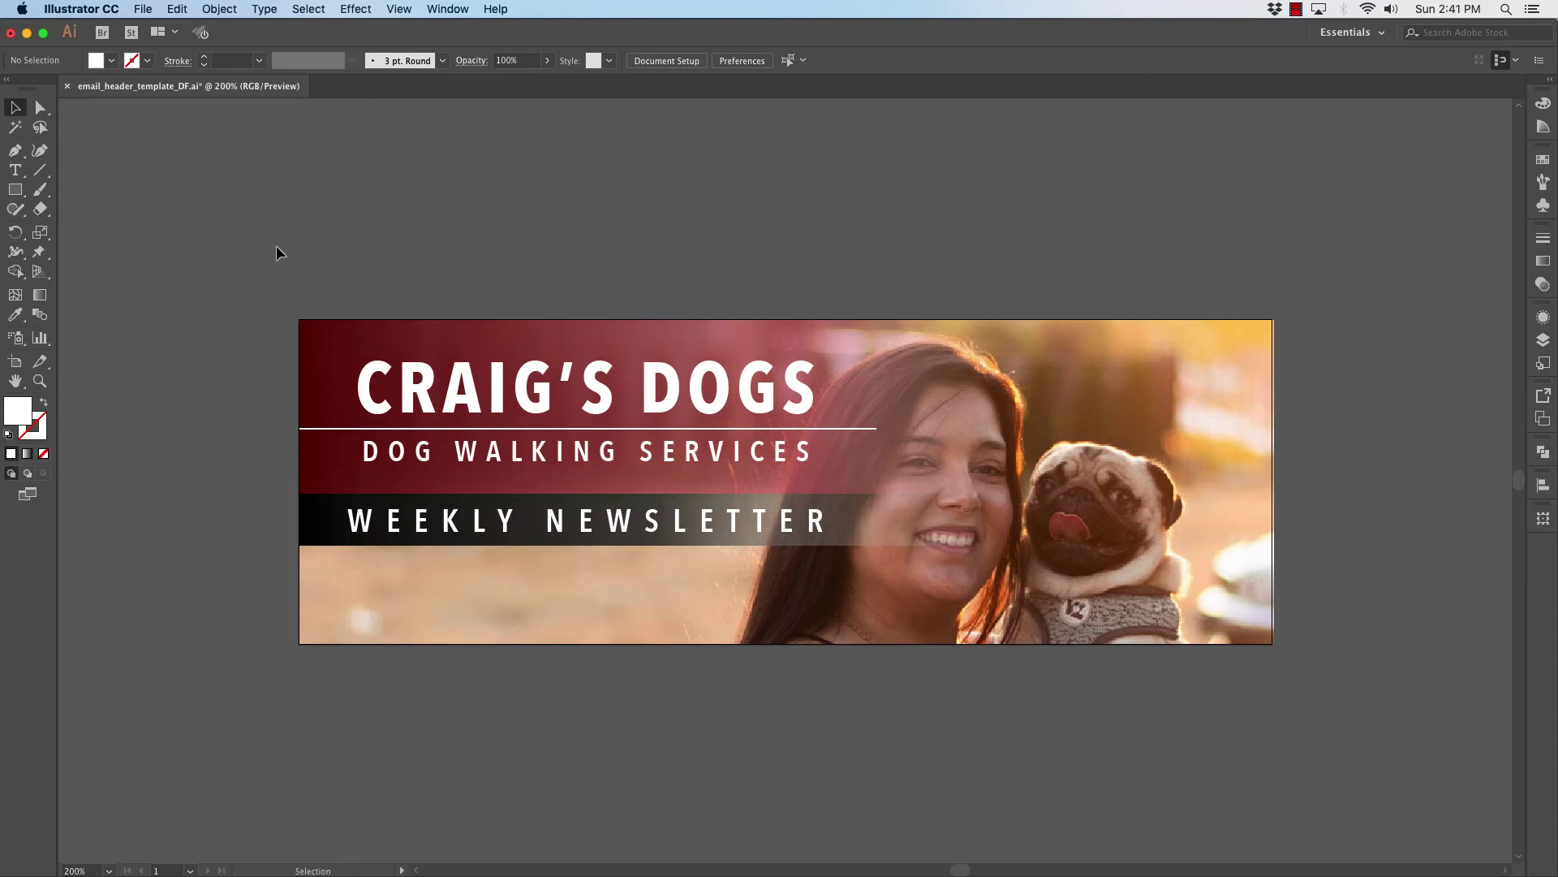
- Hide Illustrator and Quick Look the exported CRAIG'S DOGS header JPEG on the desktop
click(81, 9)
click(92, 104)
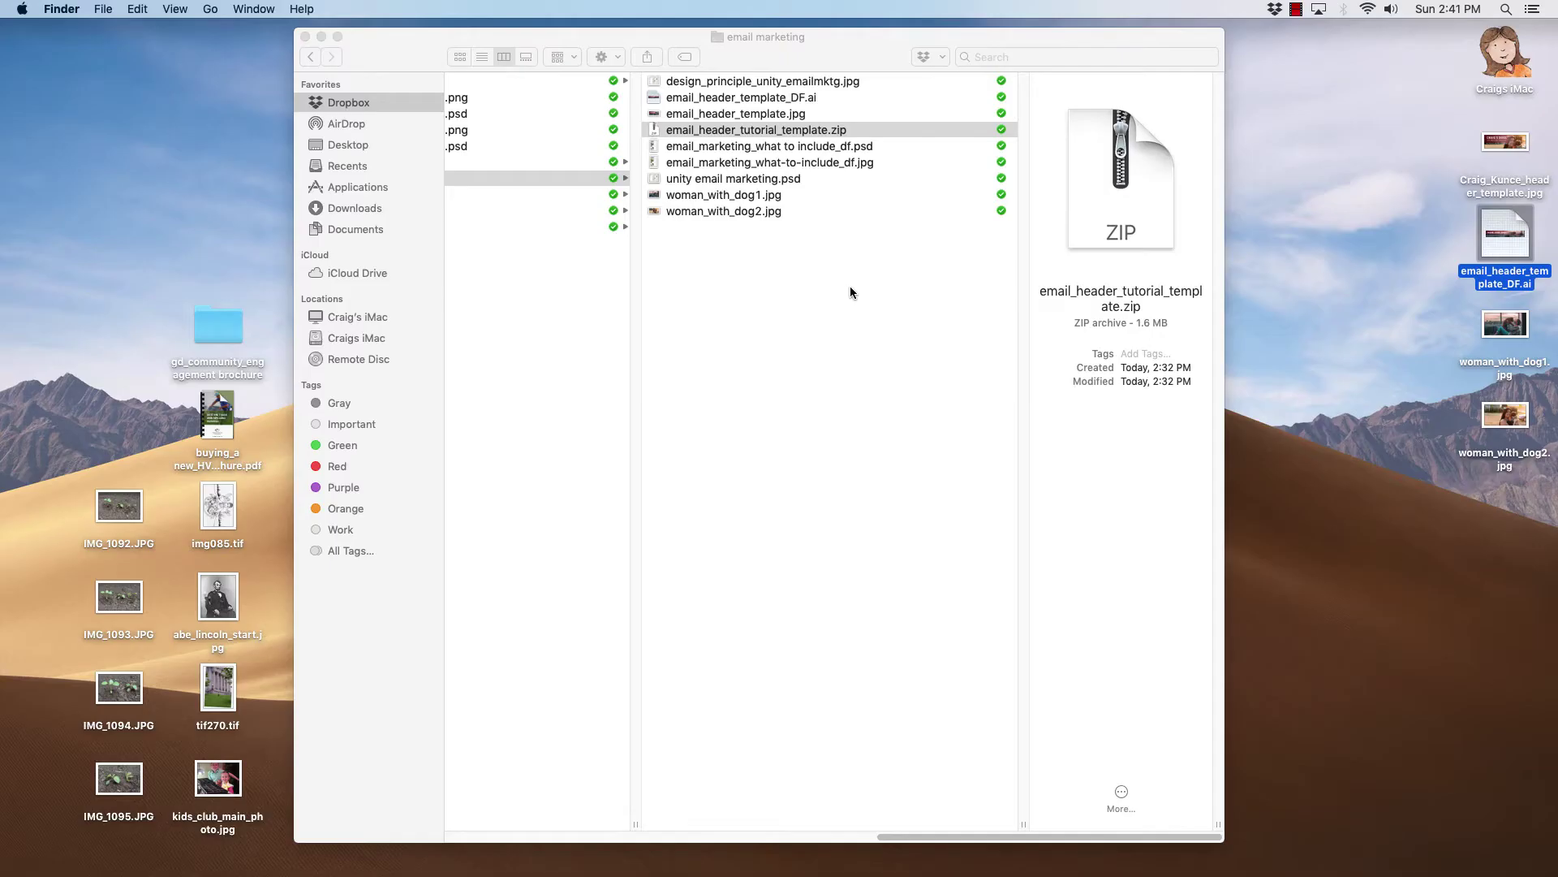
click(1395, 158)
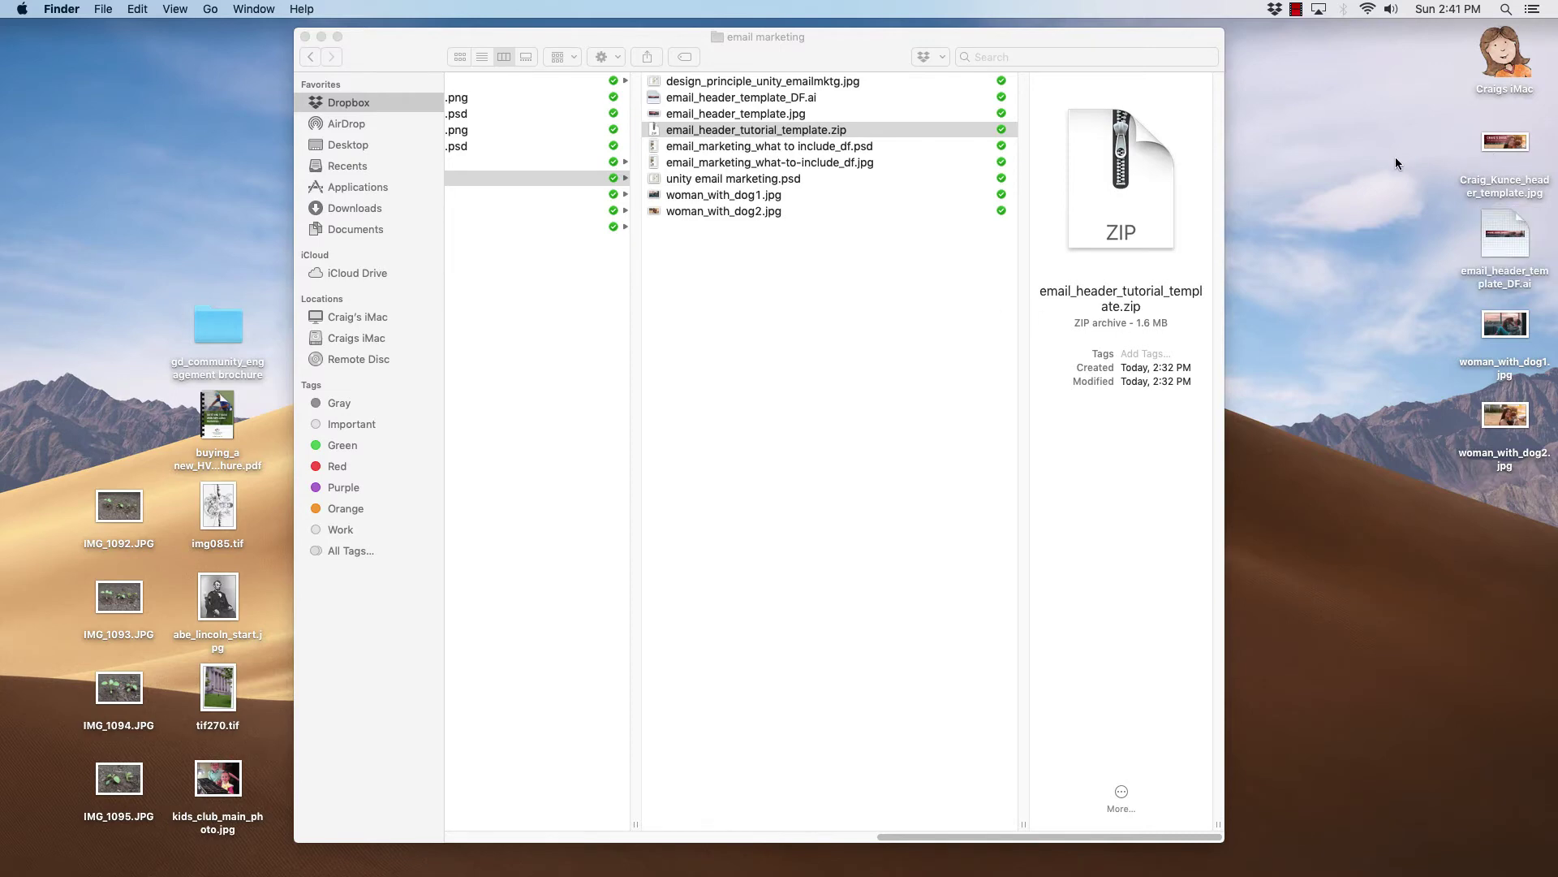
click(1509, 140)
key(space)
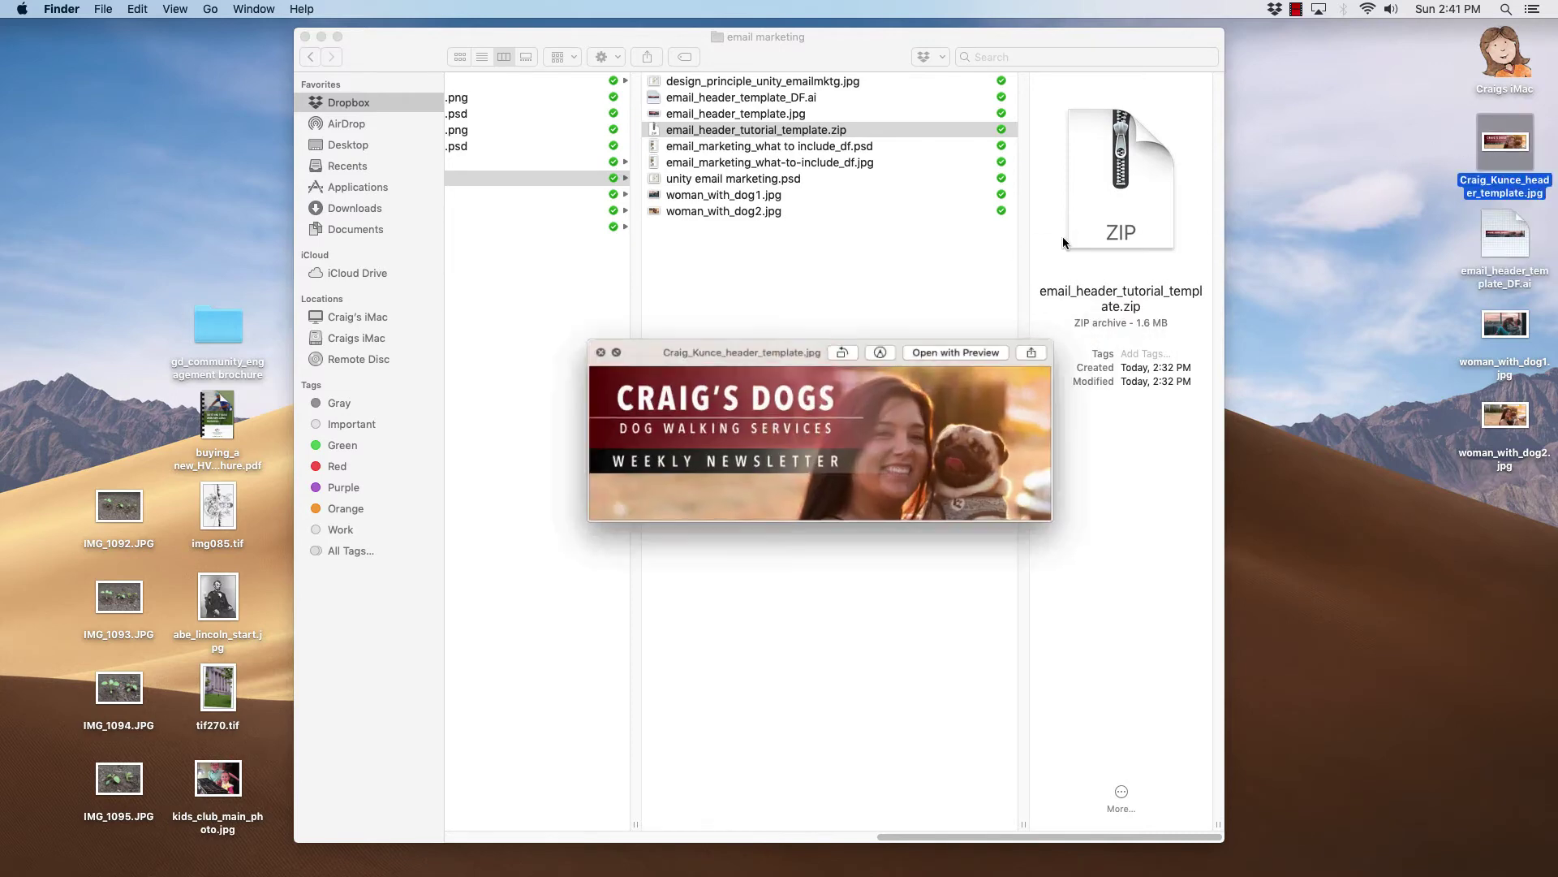
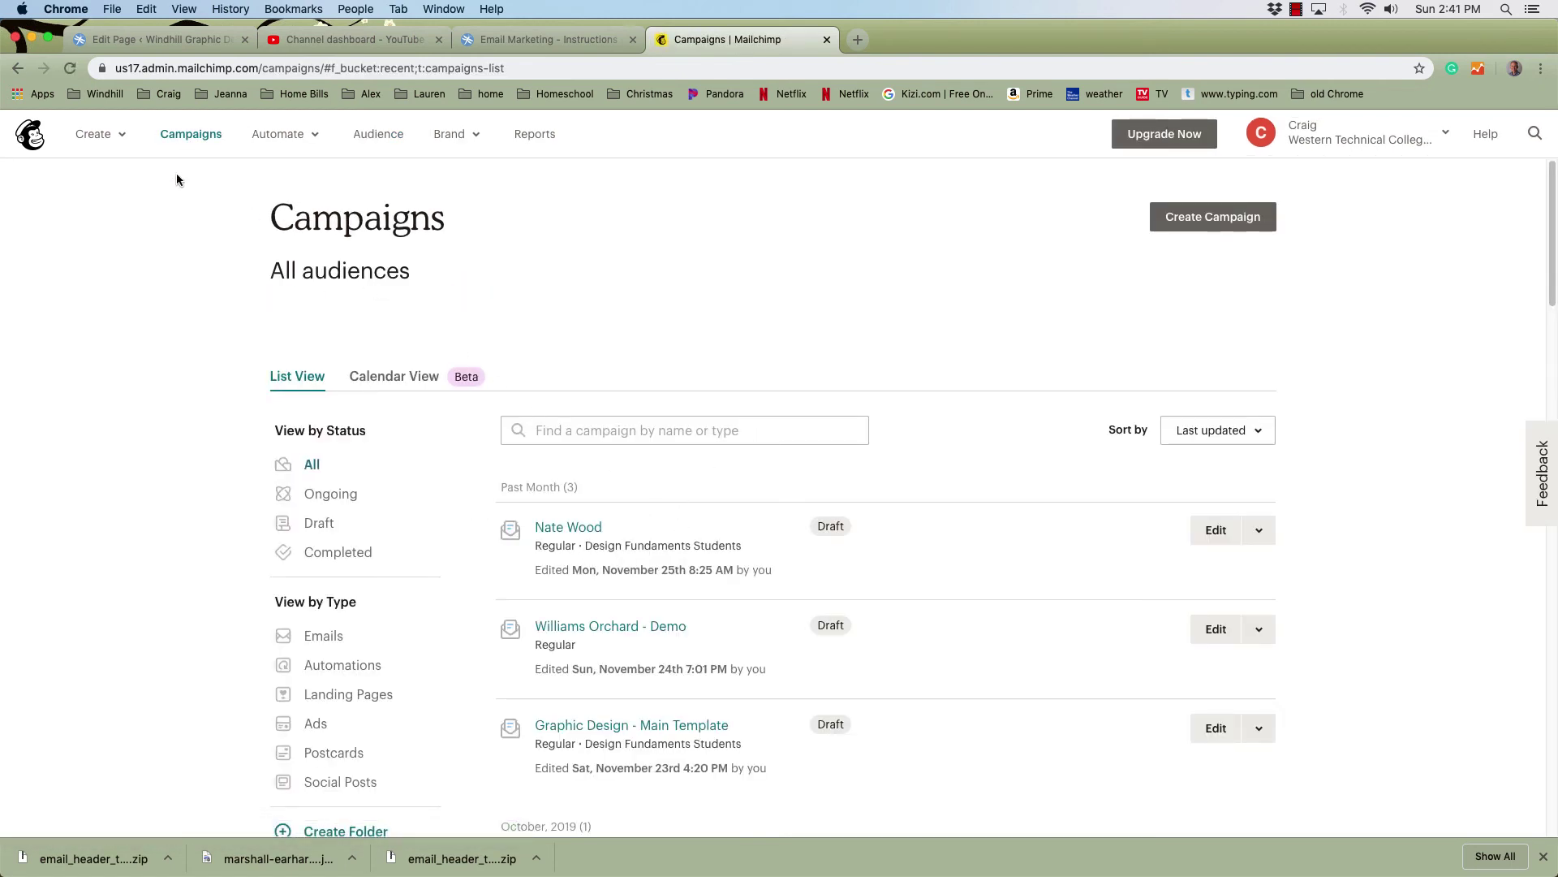
- Create a new email campaign named with the owner's full name
click(94, 137)
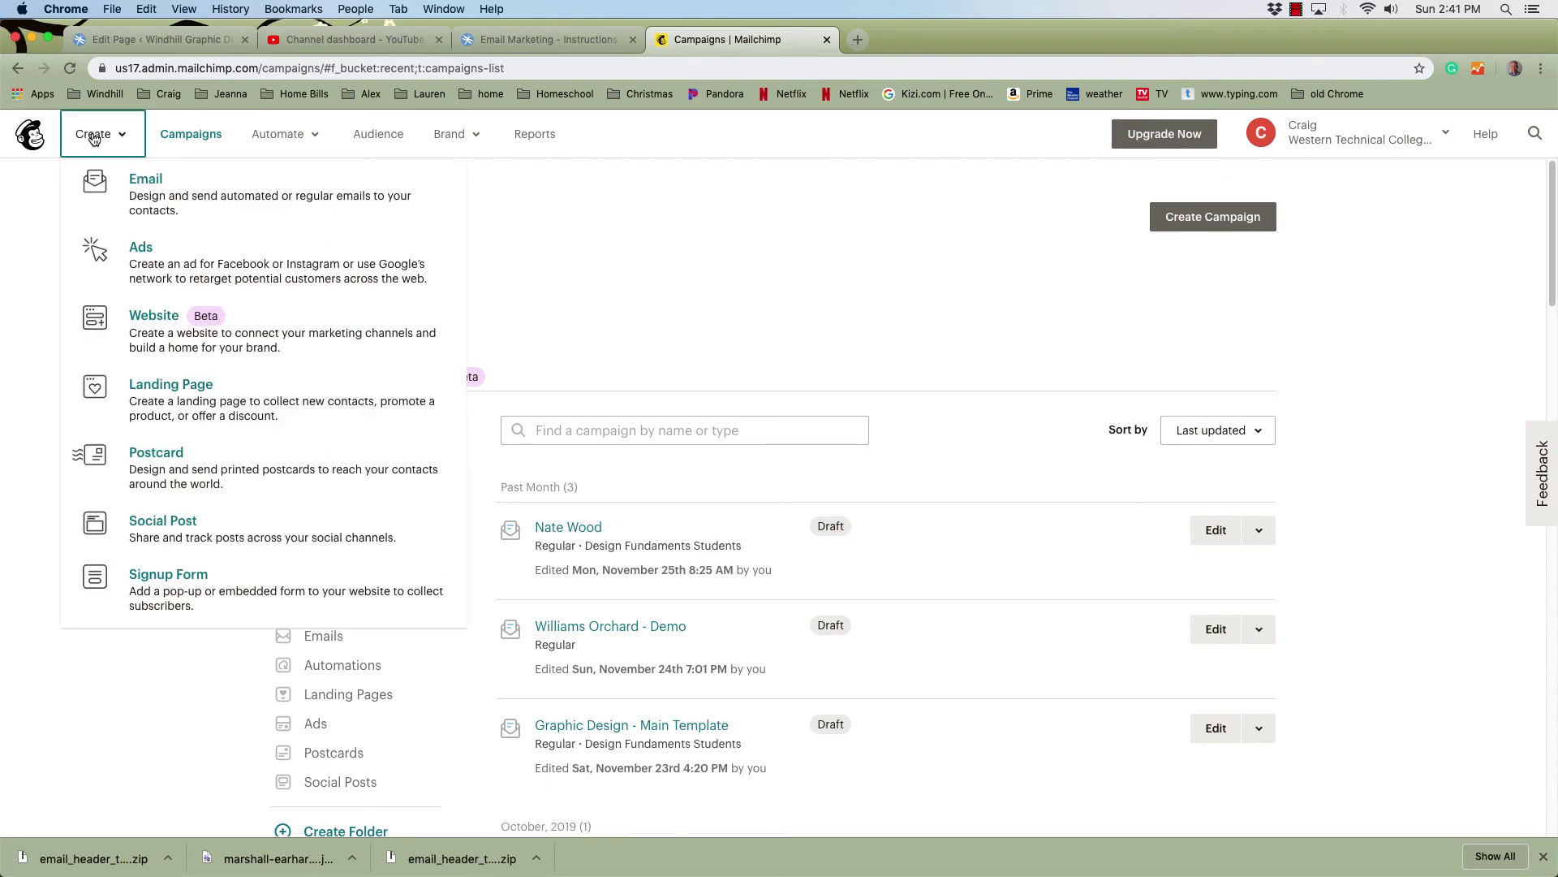
click(148, 179)
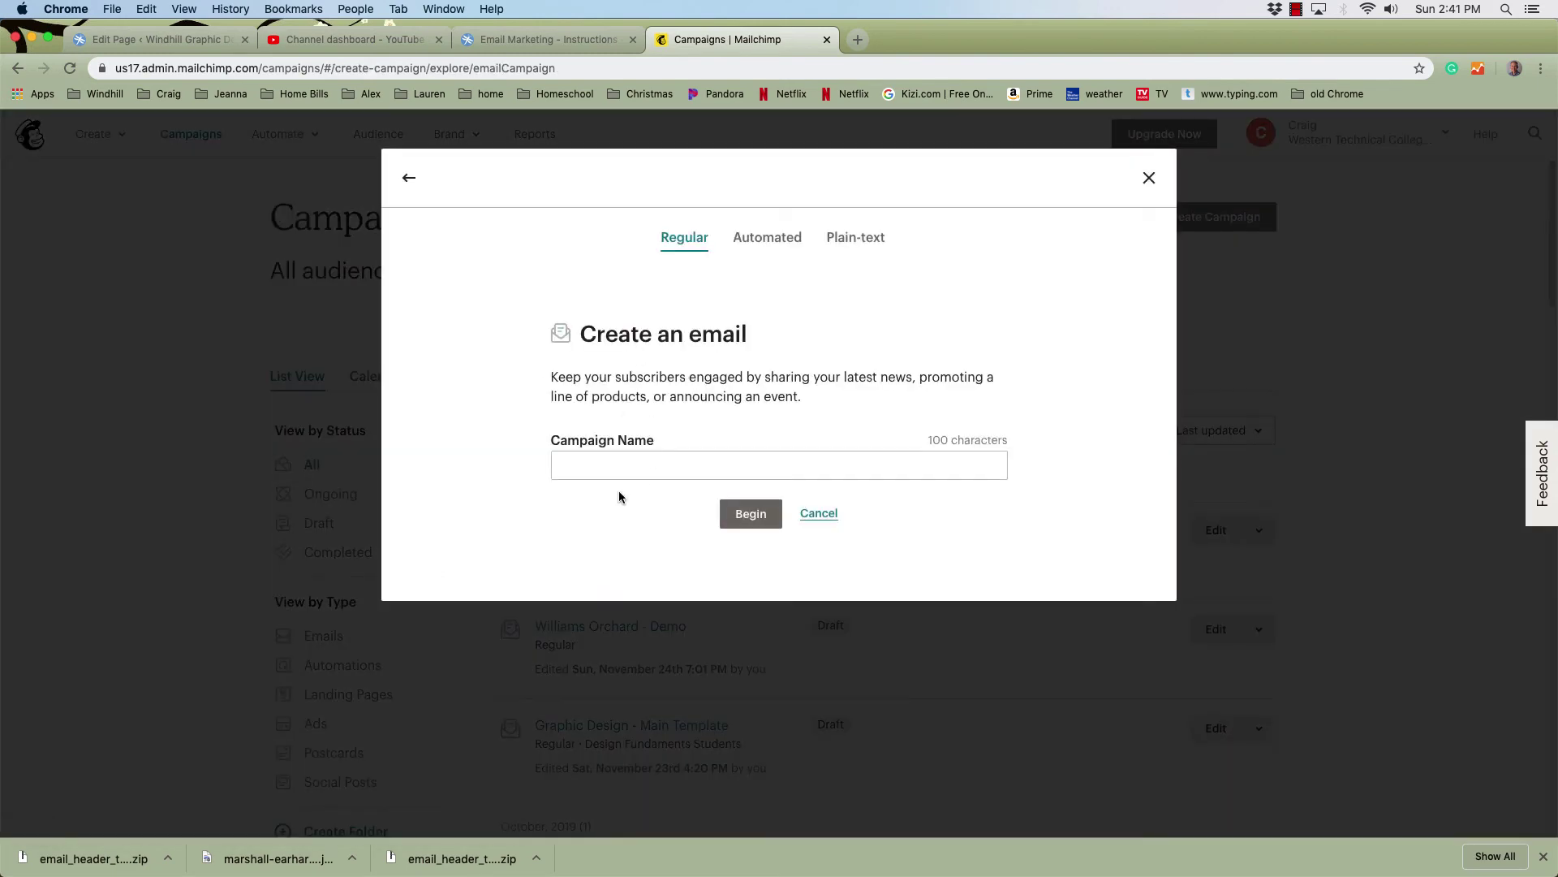
click(625, 472)
key(Return)
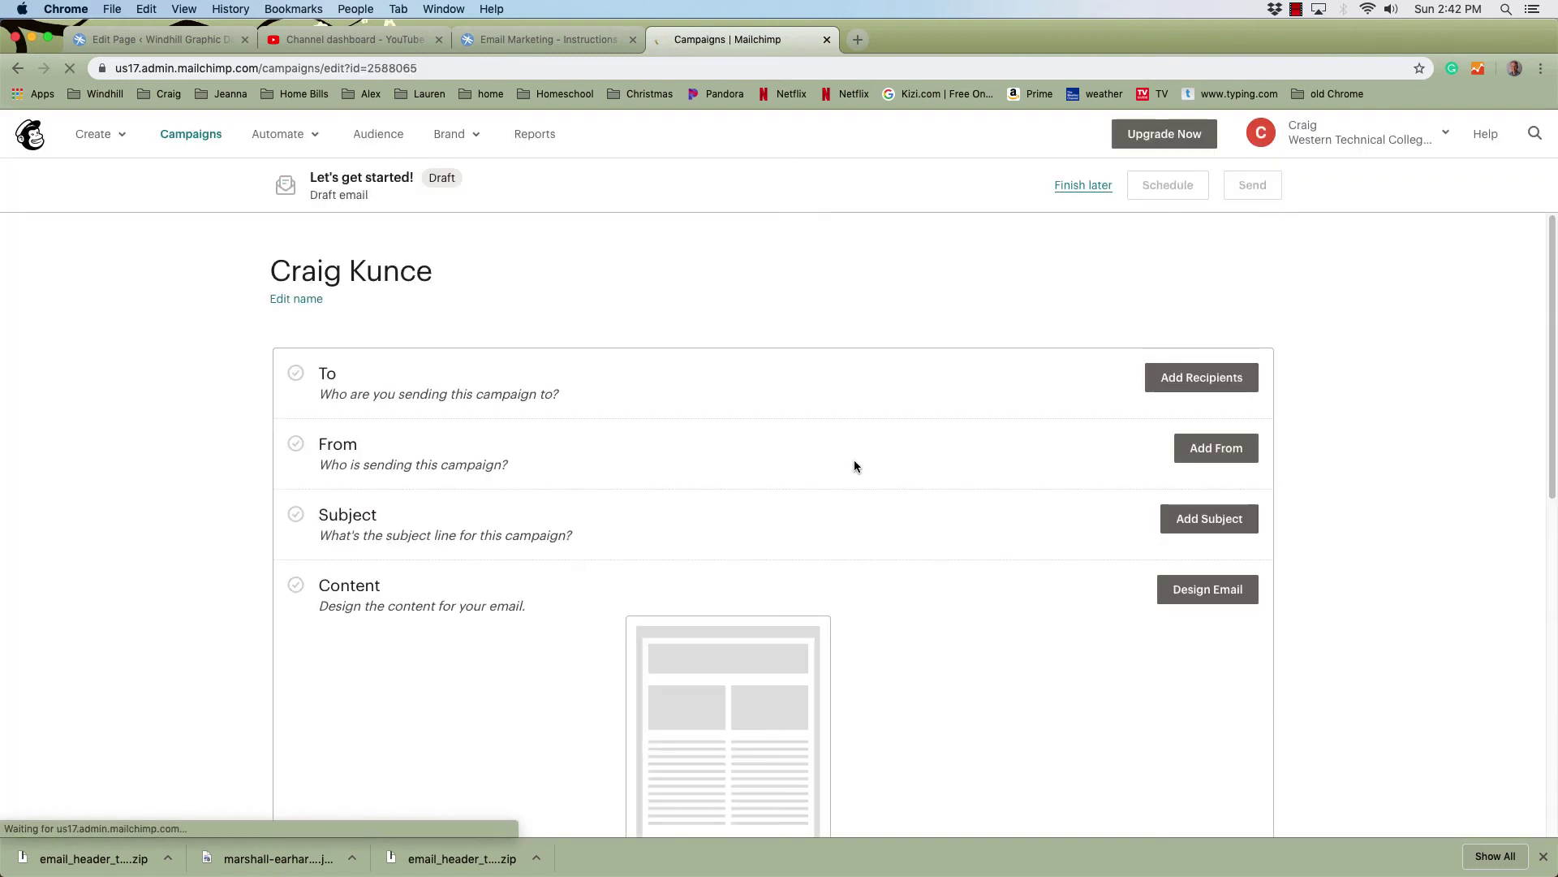
- Design the email from the saved Graphic Design - Main Template
scroll(1024, 489, down, 3)
click(1210, 449)
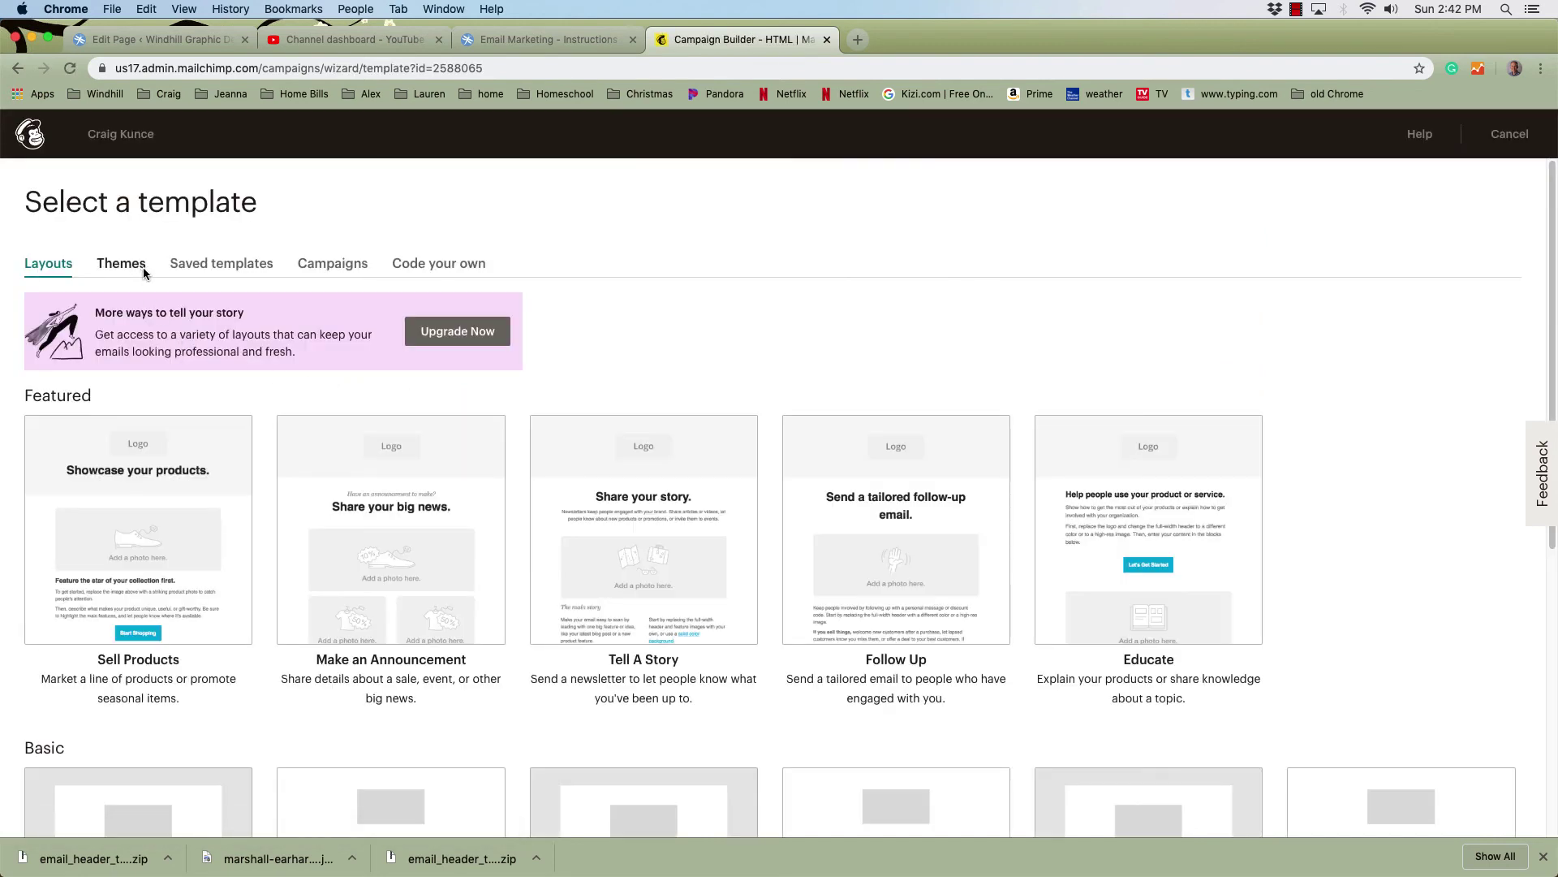
click(231, 267)
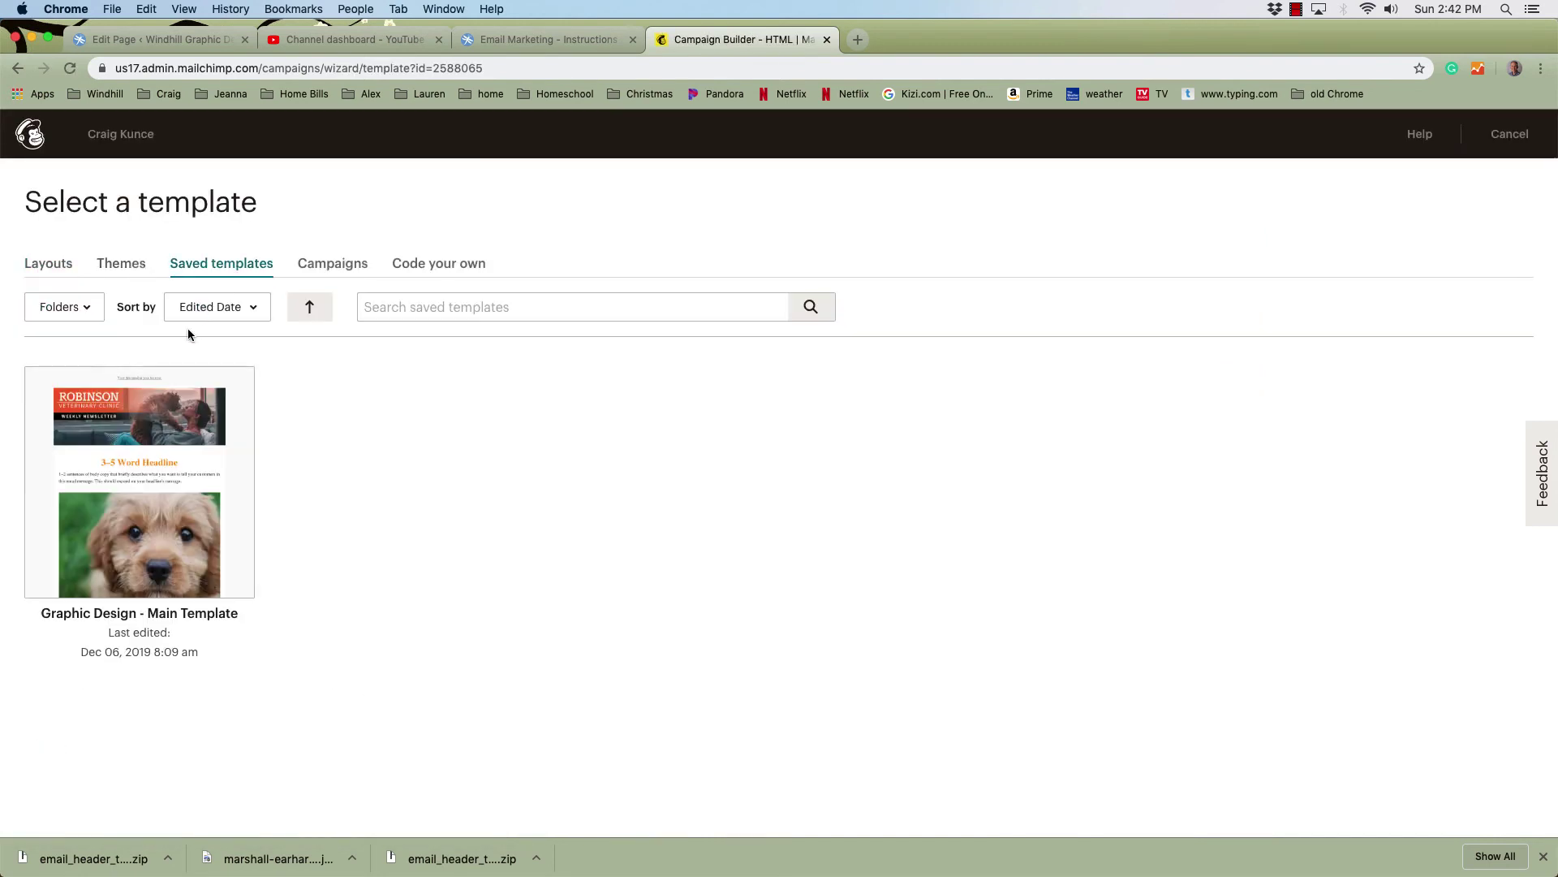
click(155, 456)
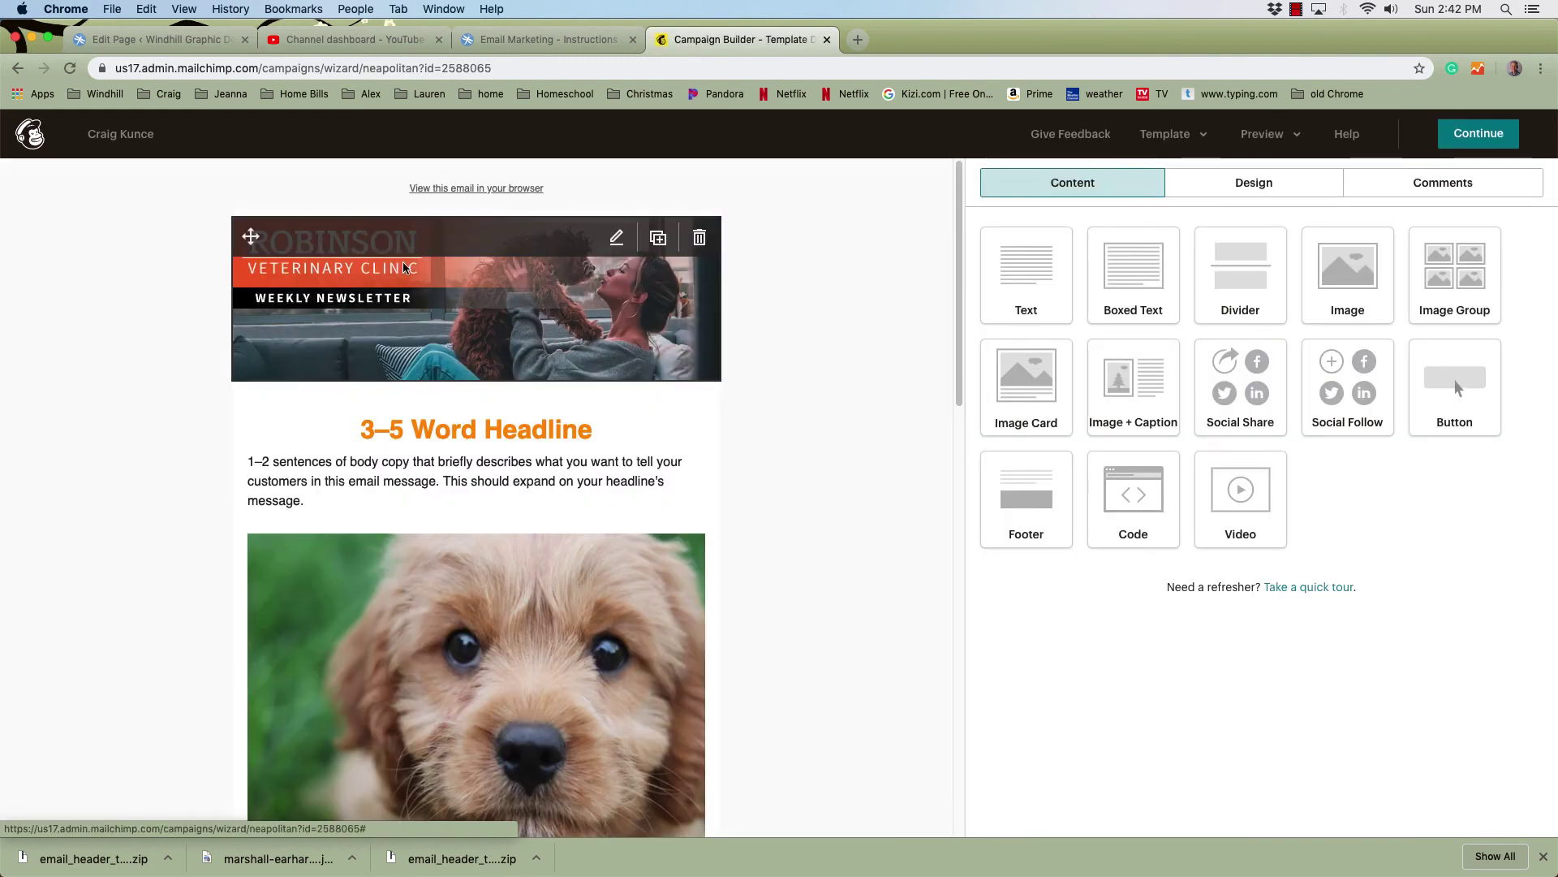
- Start replacing the header image via Content Studio upload, browsing the email marketing folder
click(494, 266)
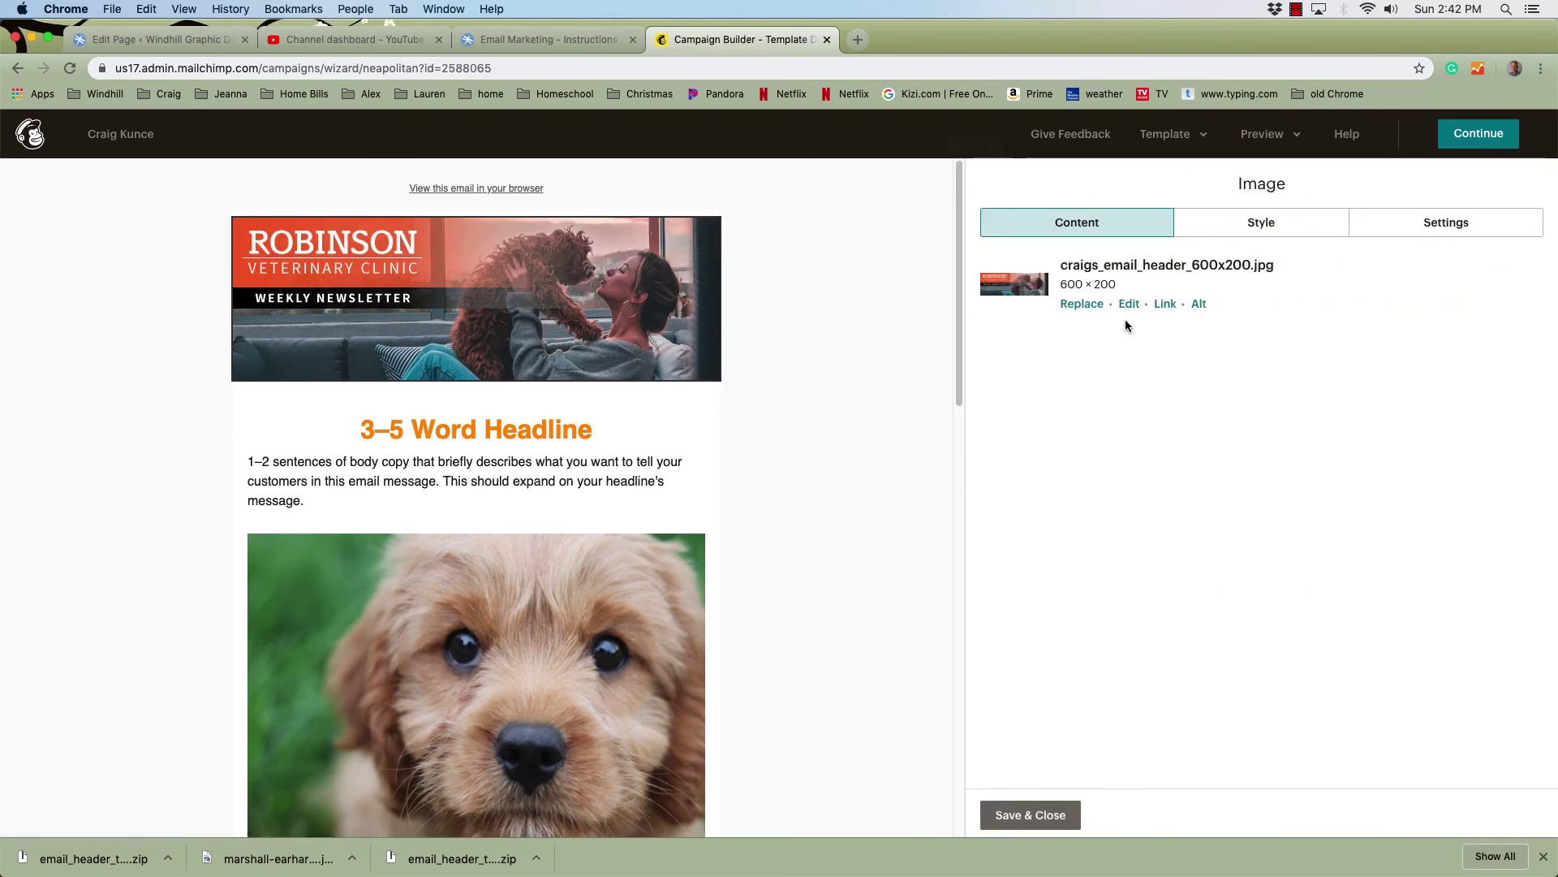
click(1082, 304)
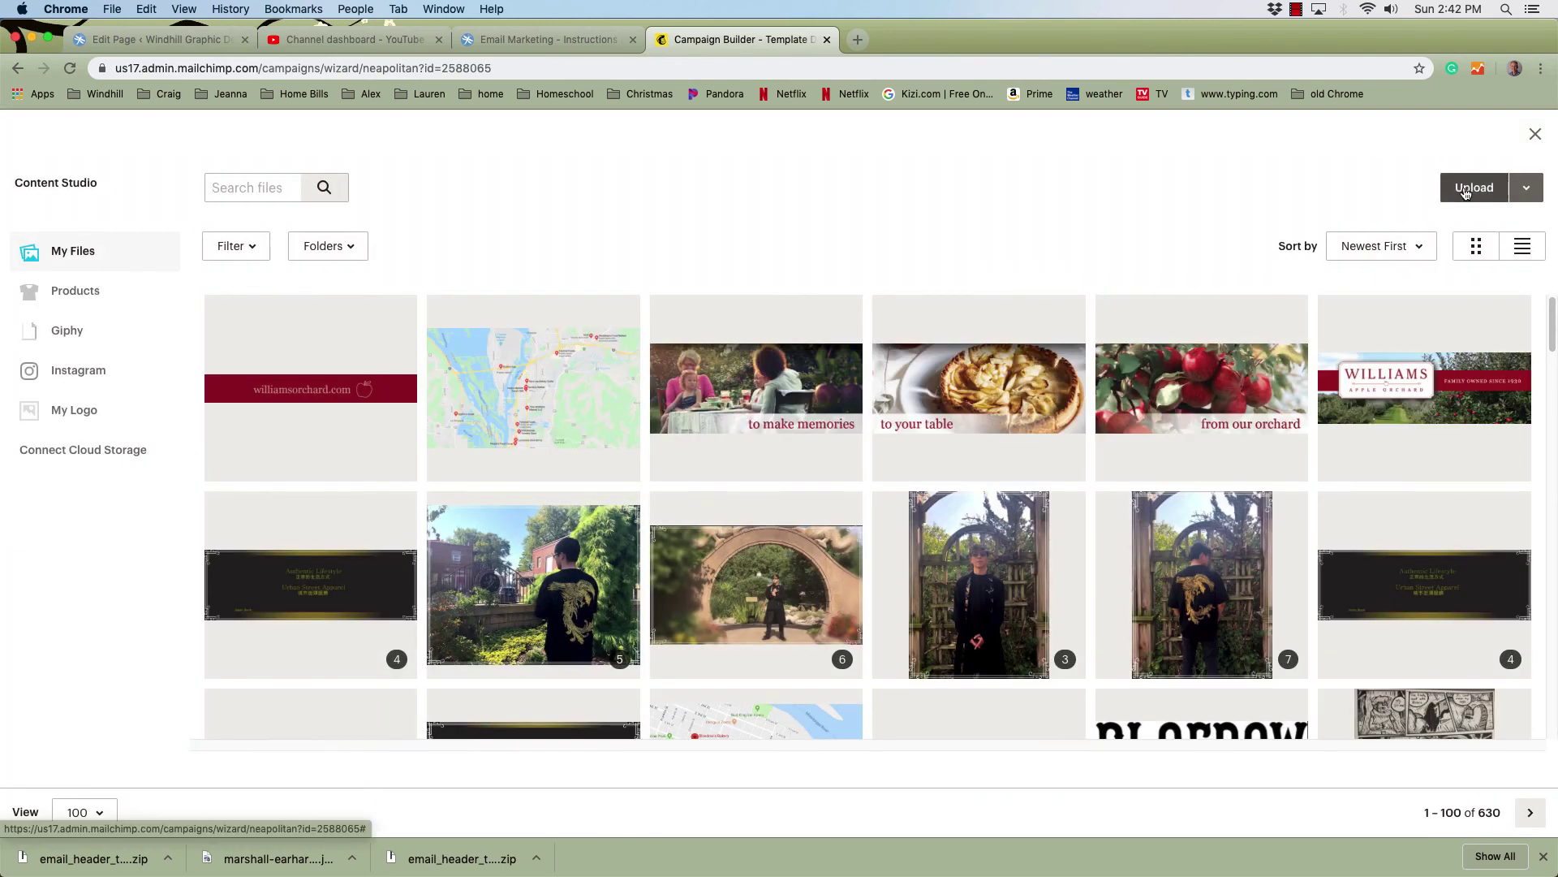
click(1471, 192)
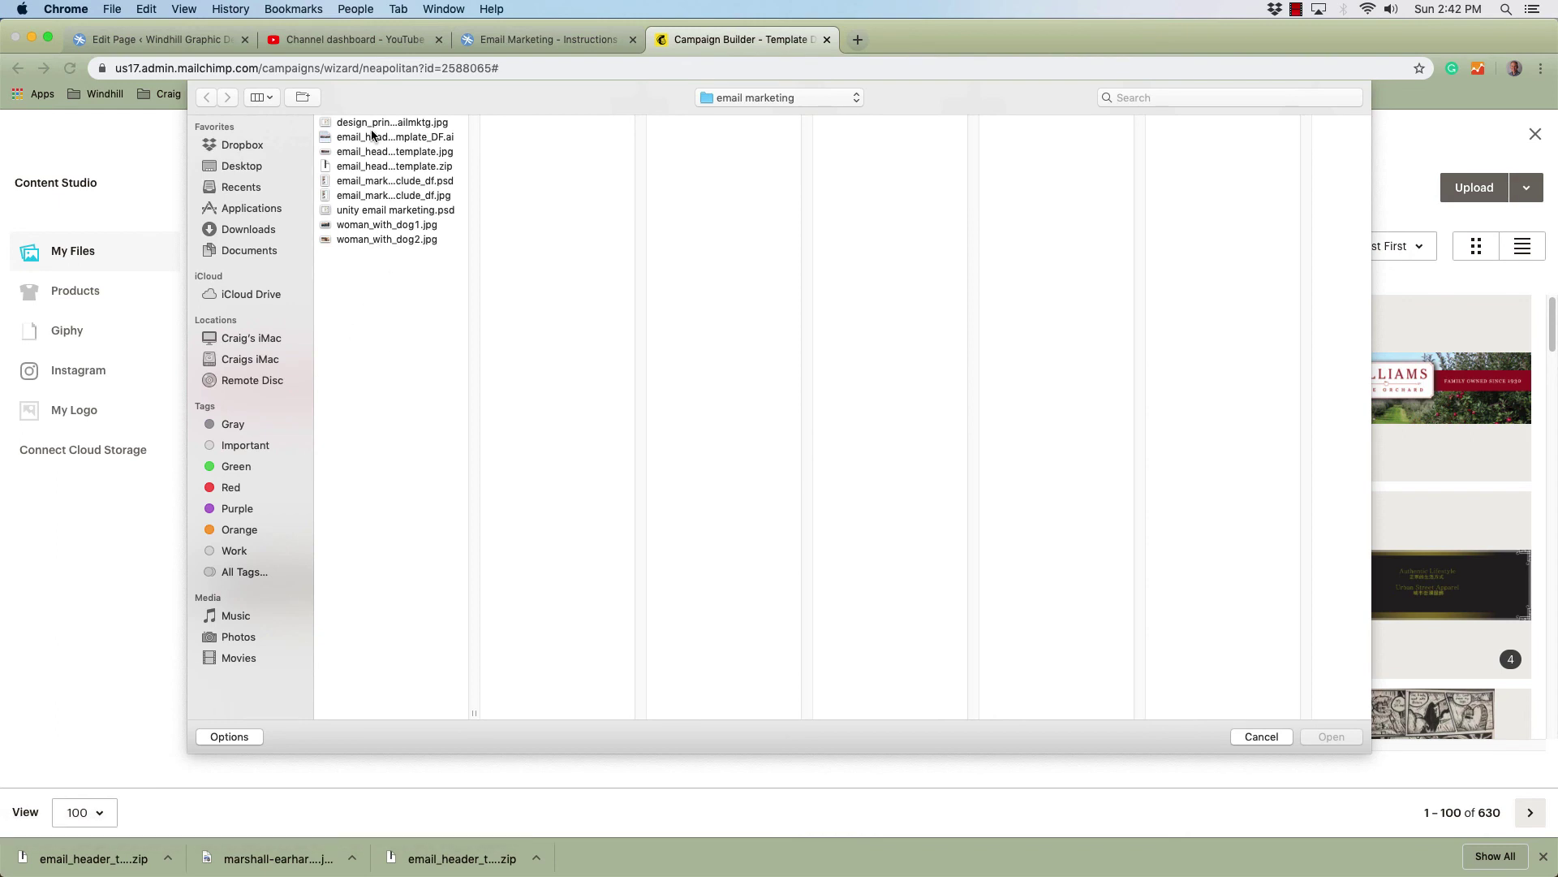
click(361, 138)
- Preview the email marketing folder files: header template JPEG, AI, ZIP, infographic and unity PSD
key(Down)
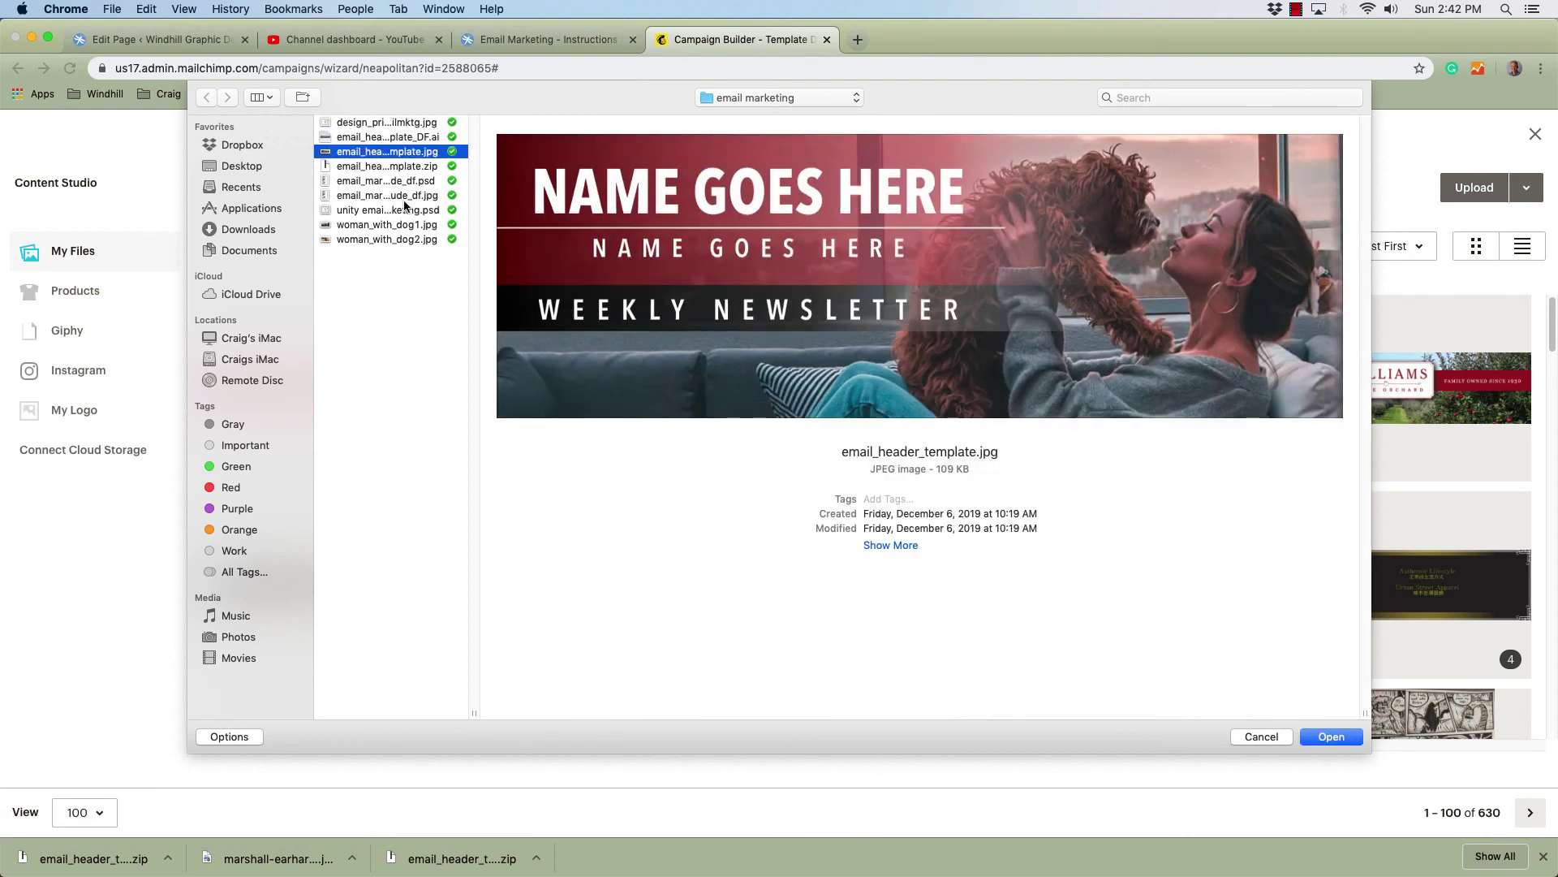
click(405, 196)
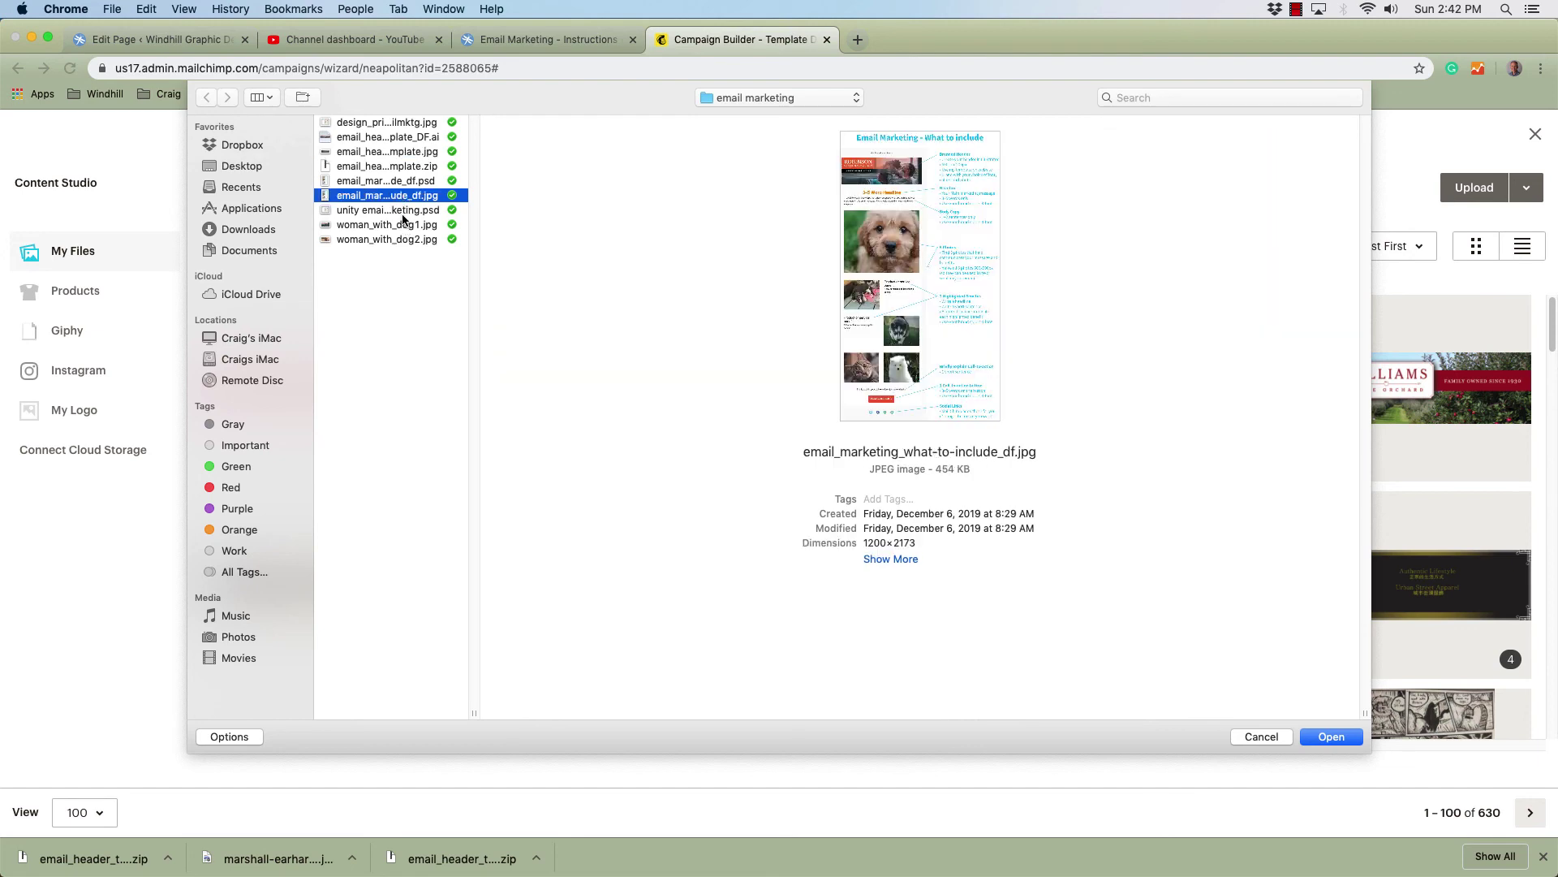
click(391, 211)
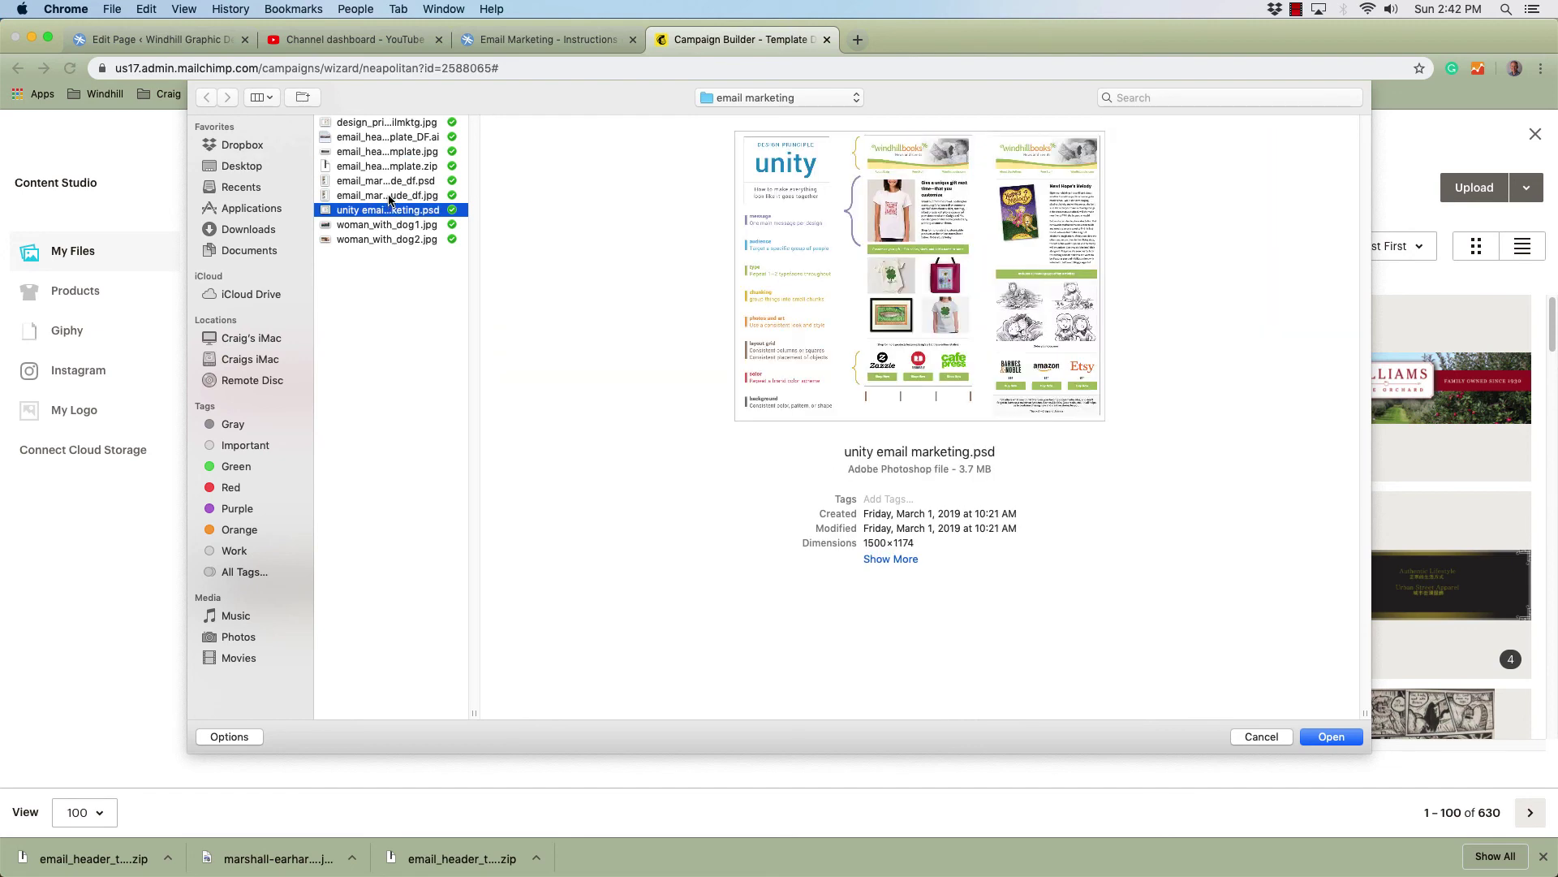
click(353, 138)
click(353, 151)
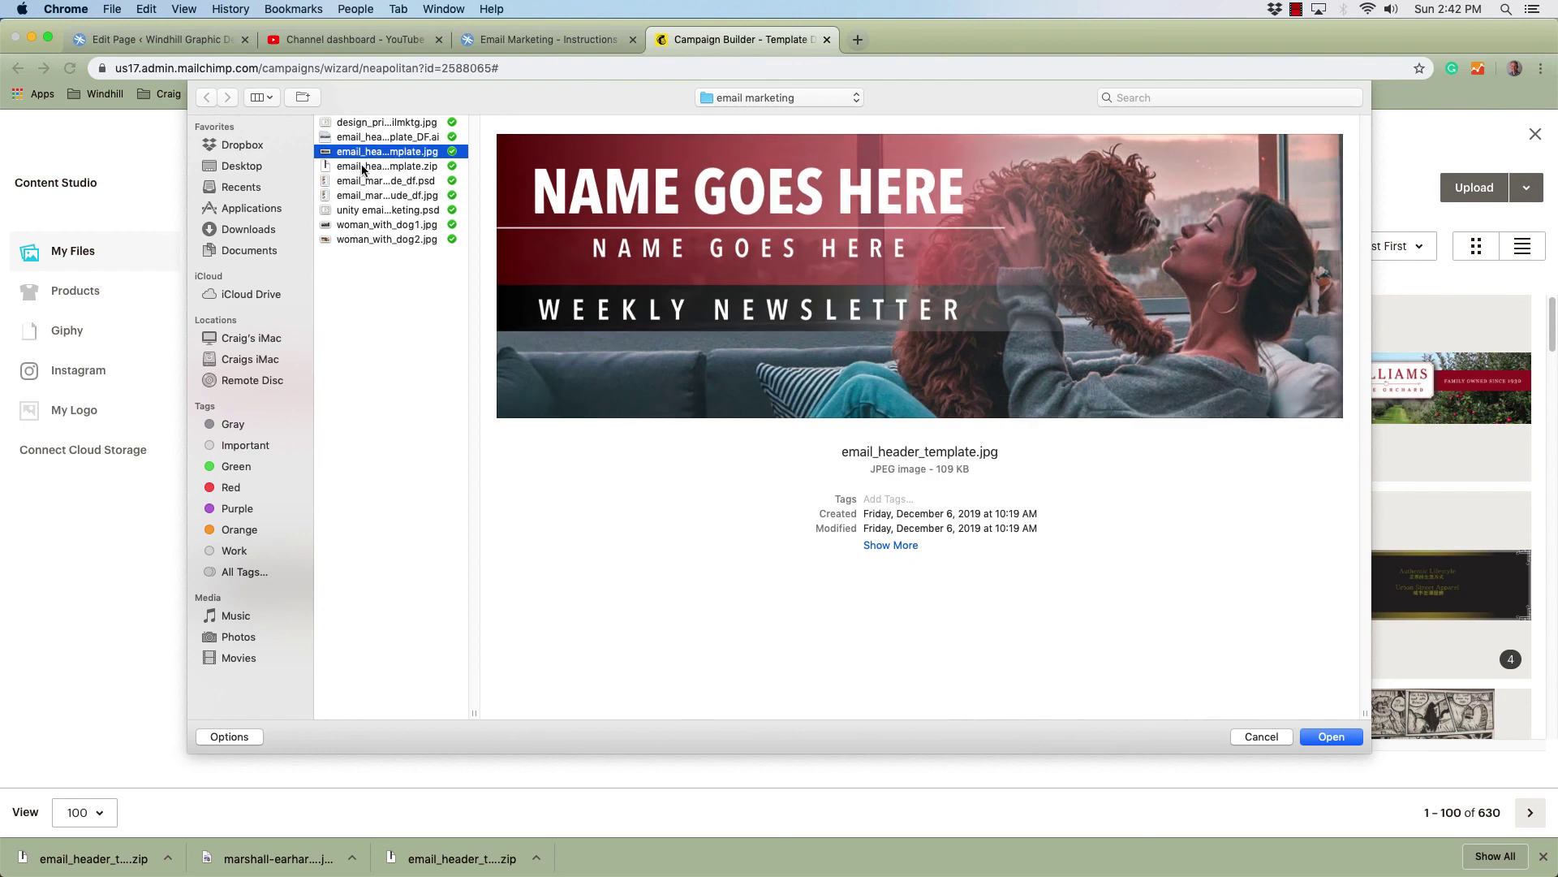
click(362, 167)
click(367, 196)
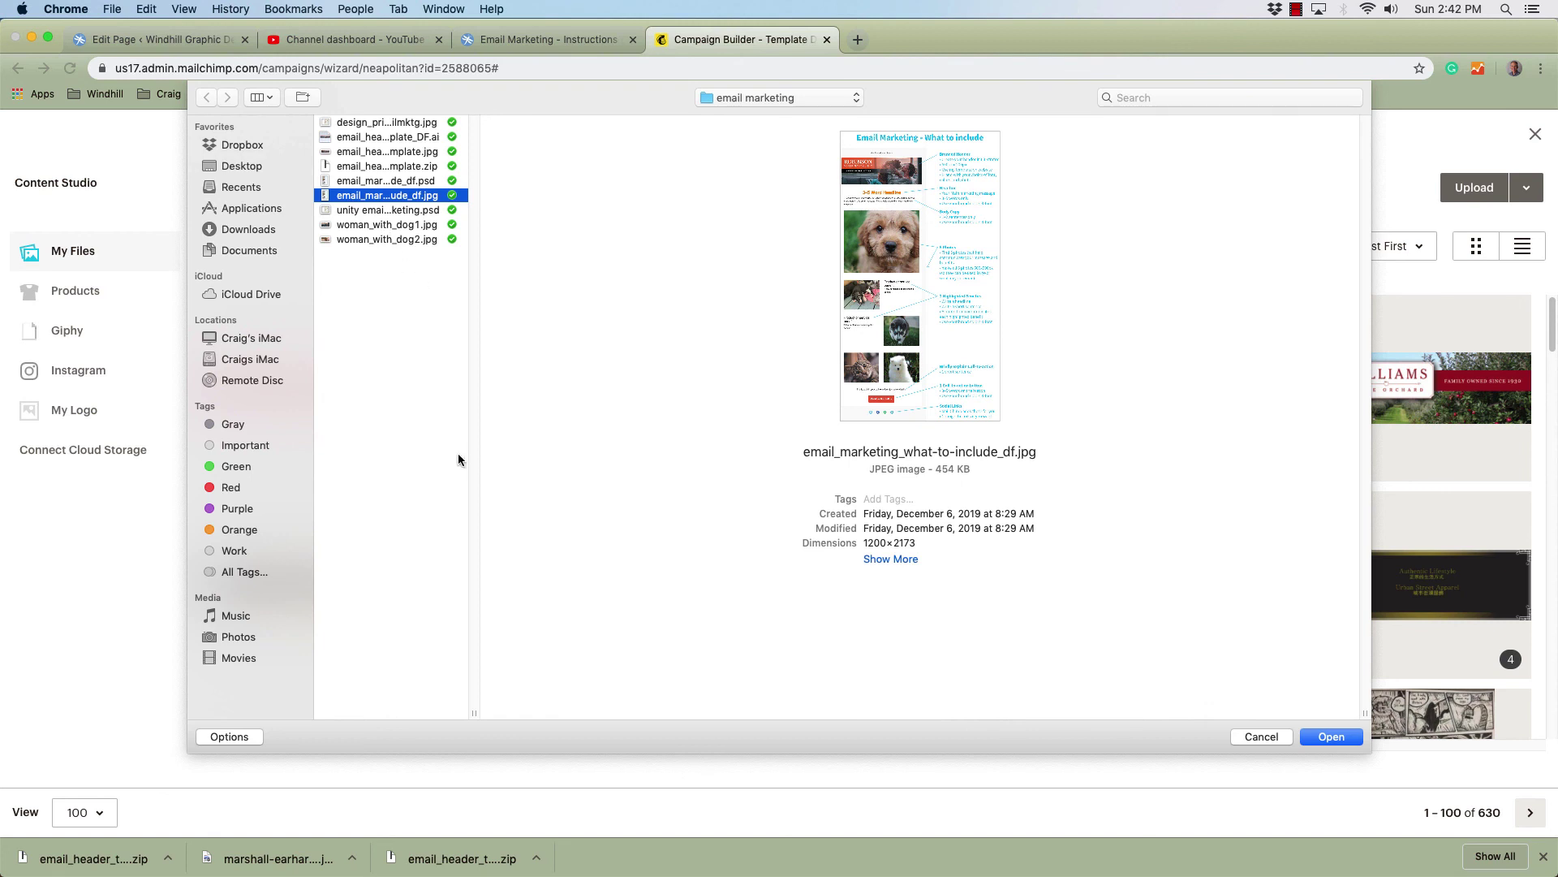
- Upload the custom dog-walking header image from the Desktop
key(super+shift+d)
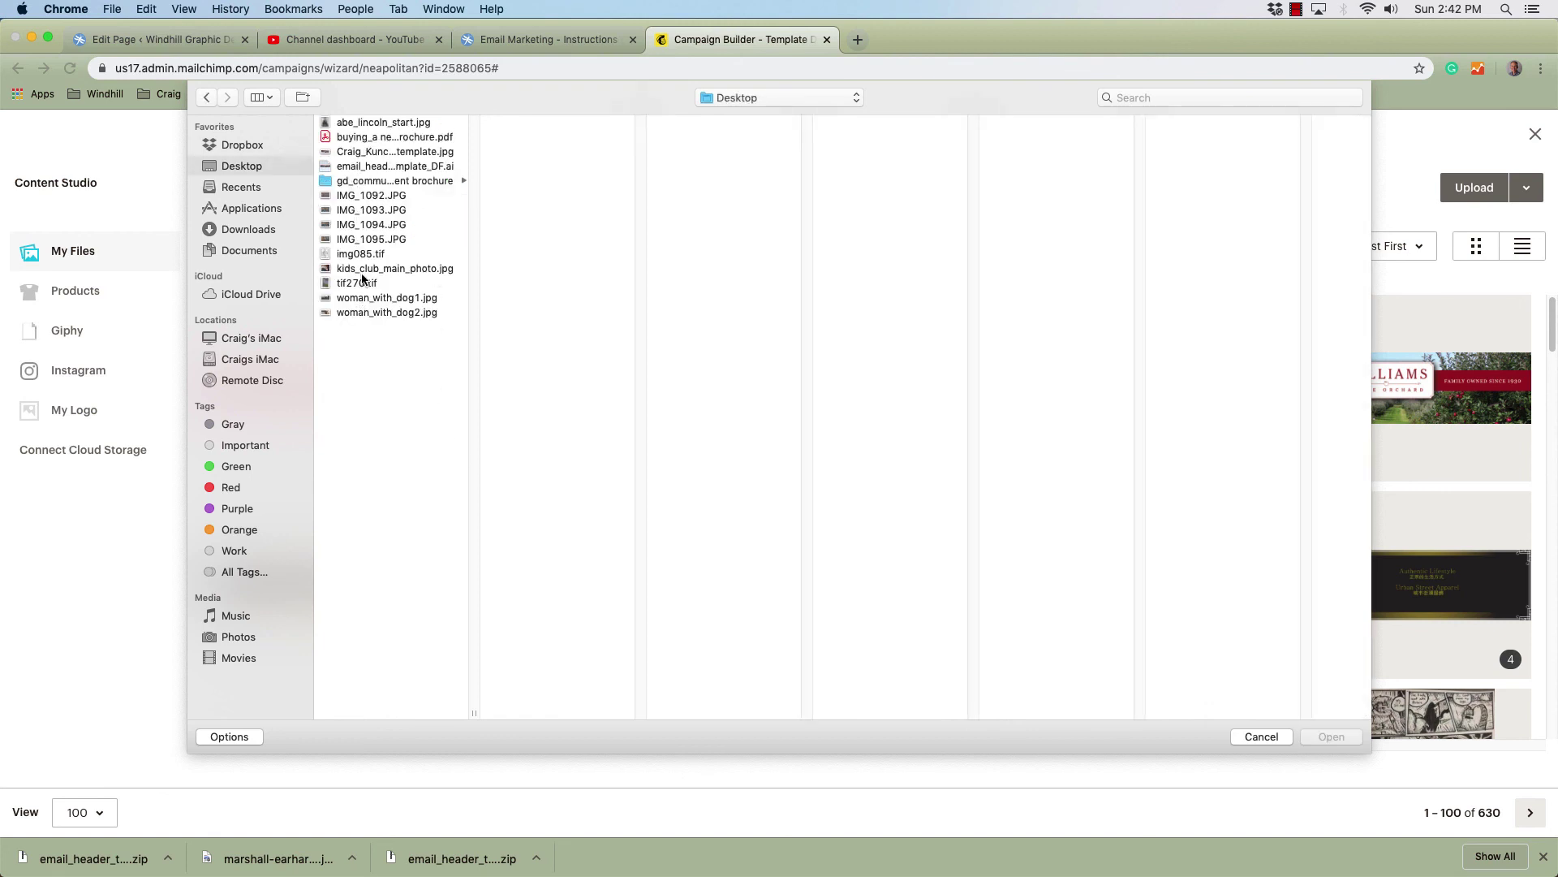
click(360, 152)
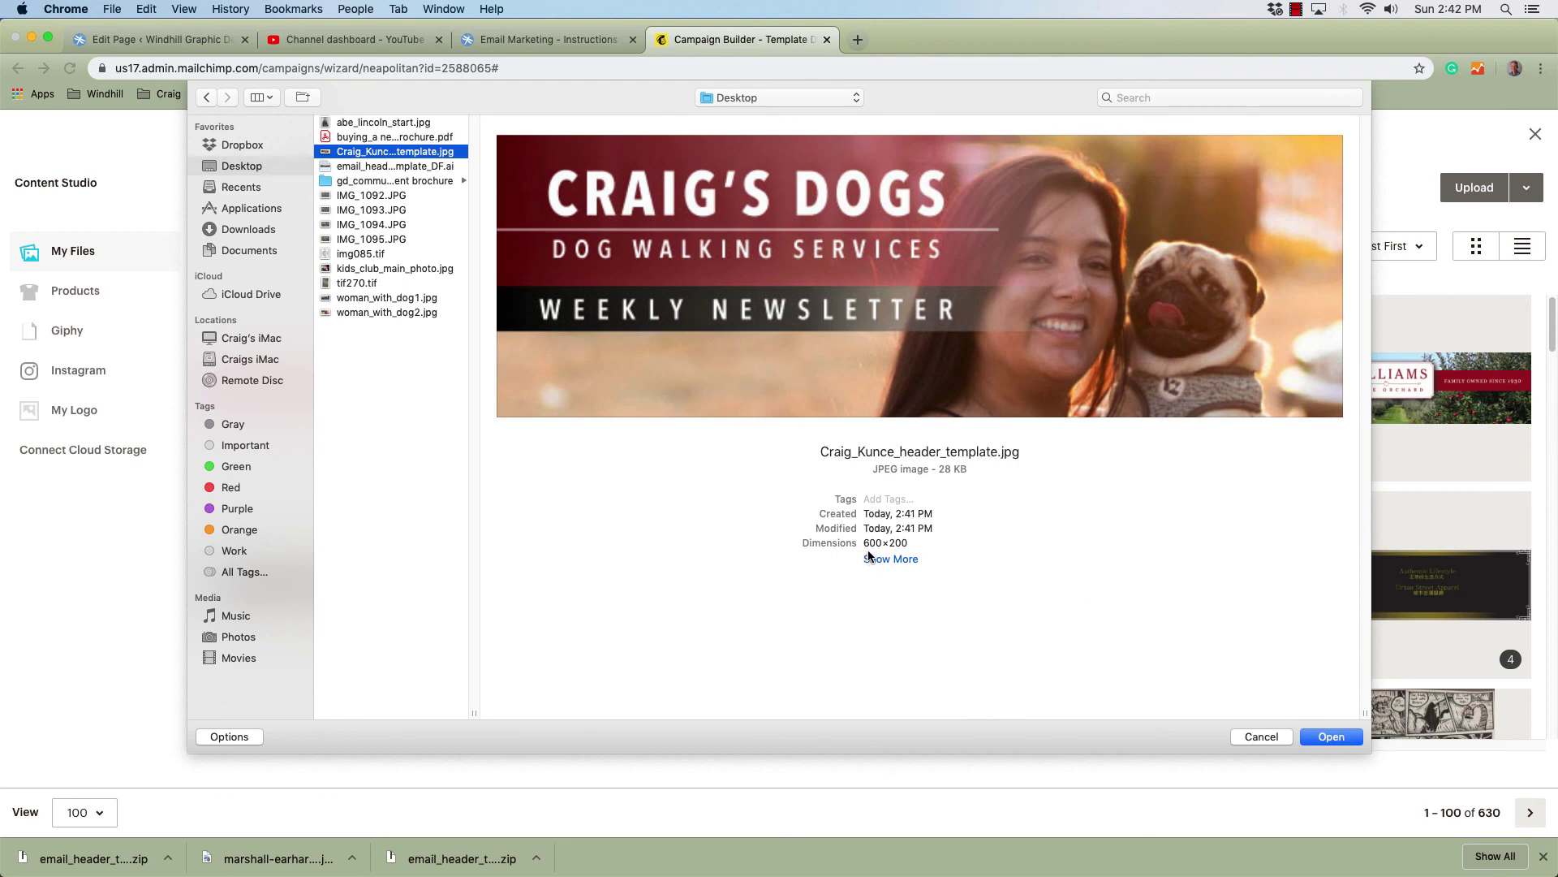
click(1331, 737)
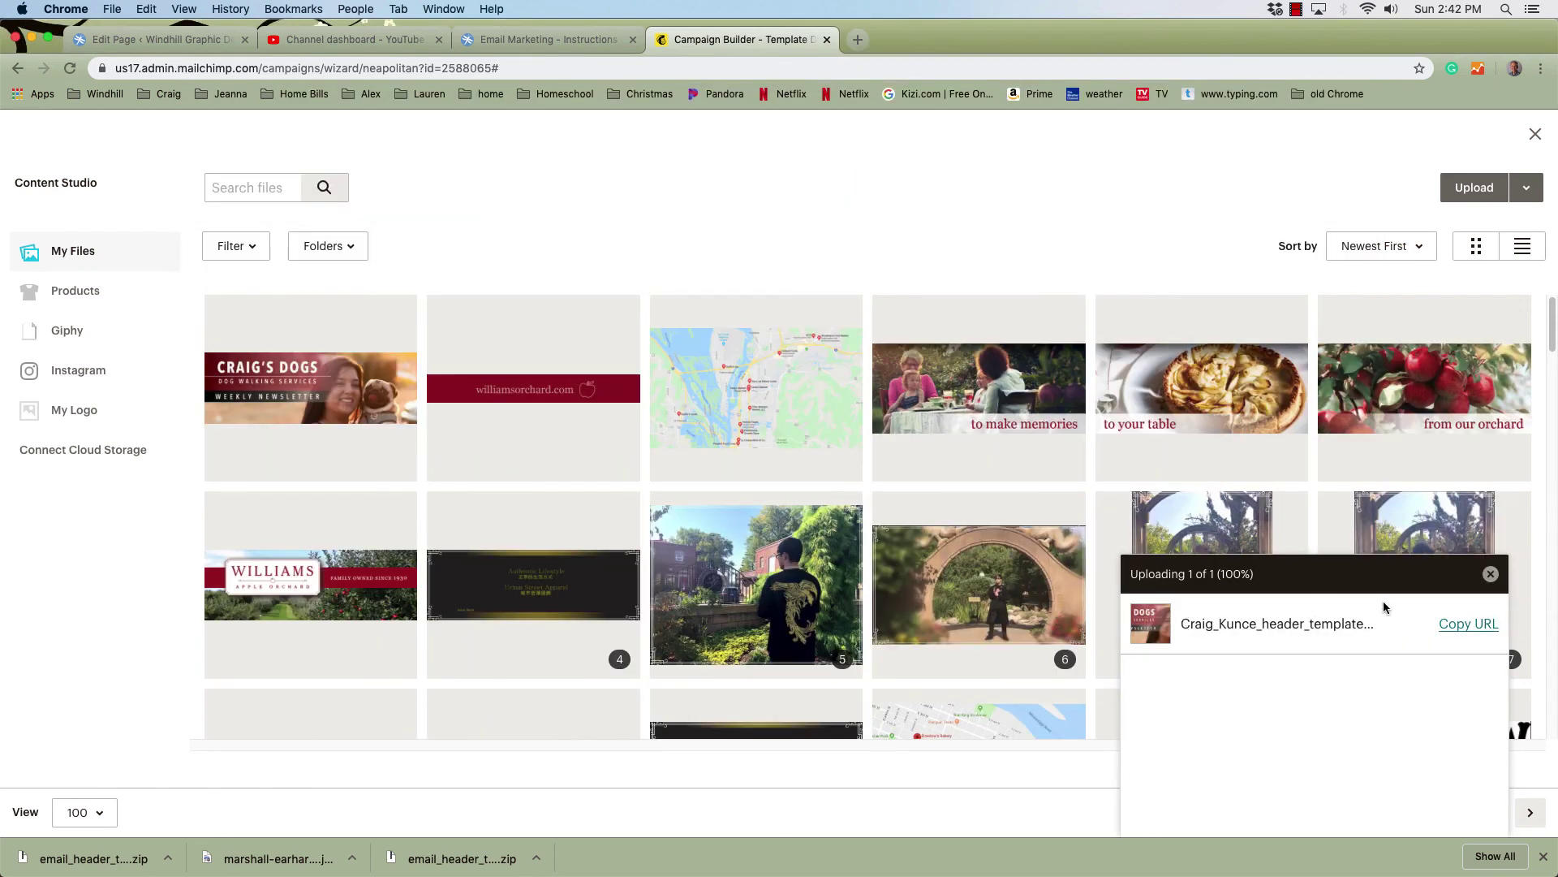
- Insert the uploaded 600 × 200 dog-walking banner as the email header and save
click(325, 341)
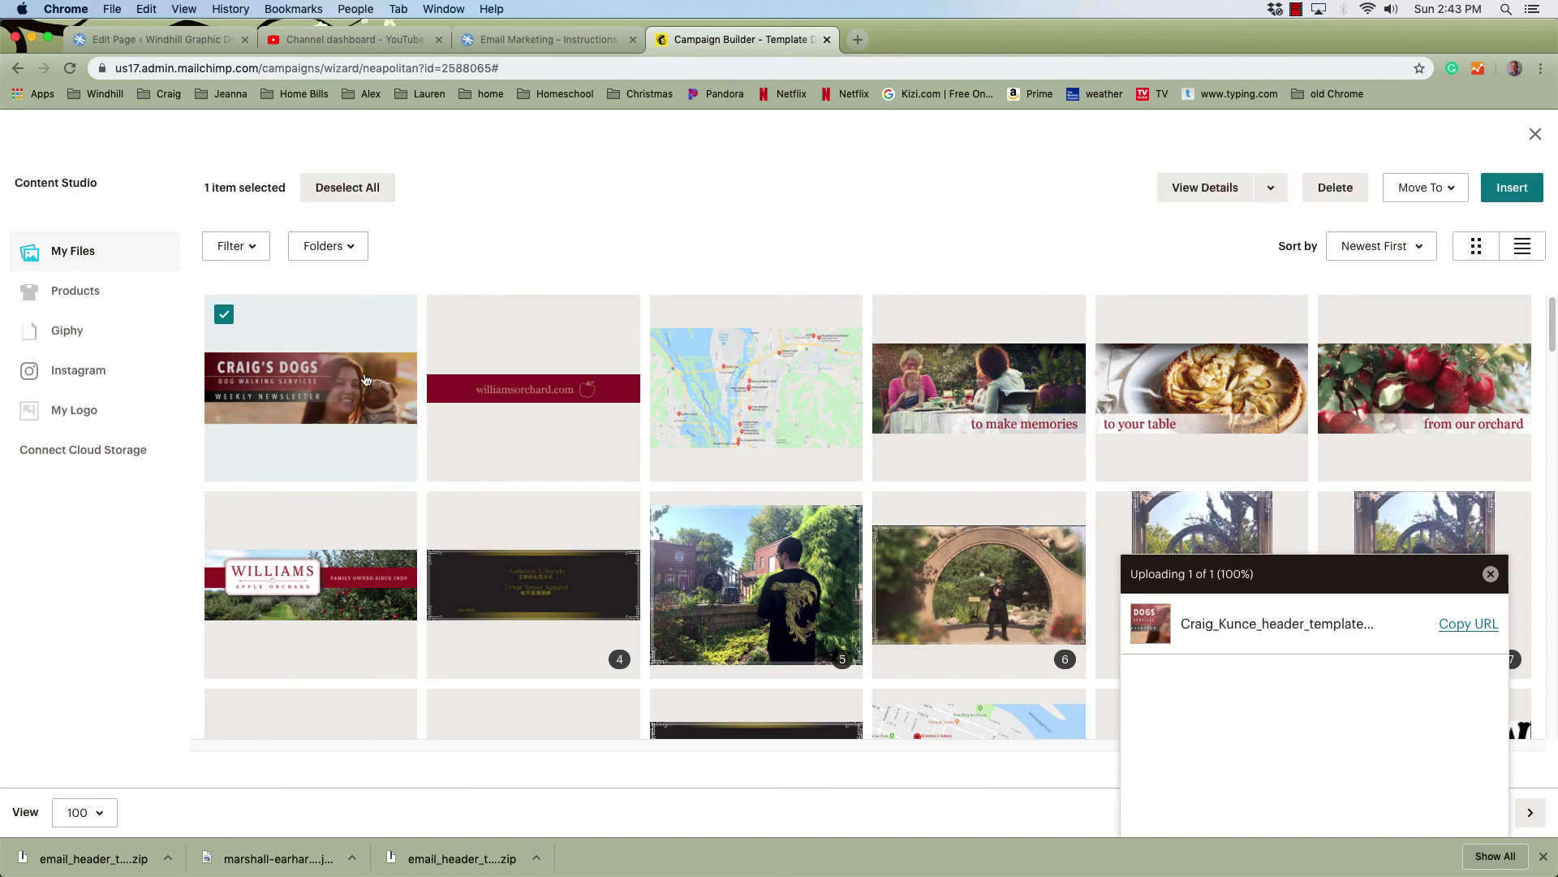
click(1513, 188)
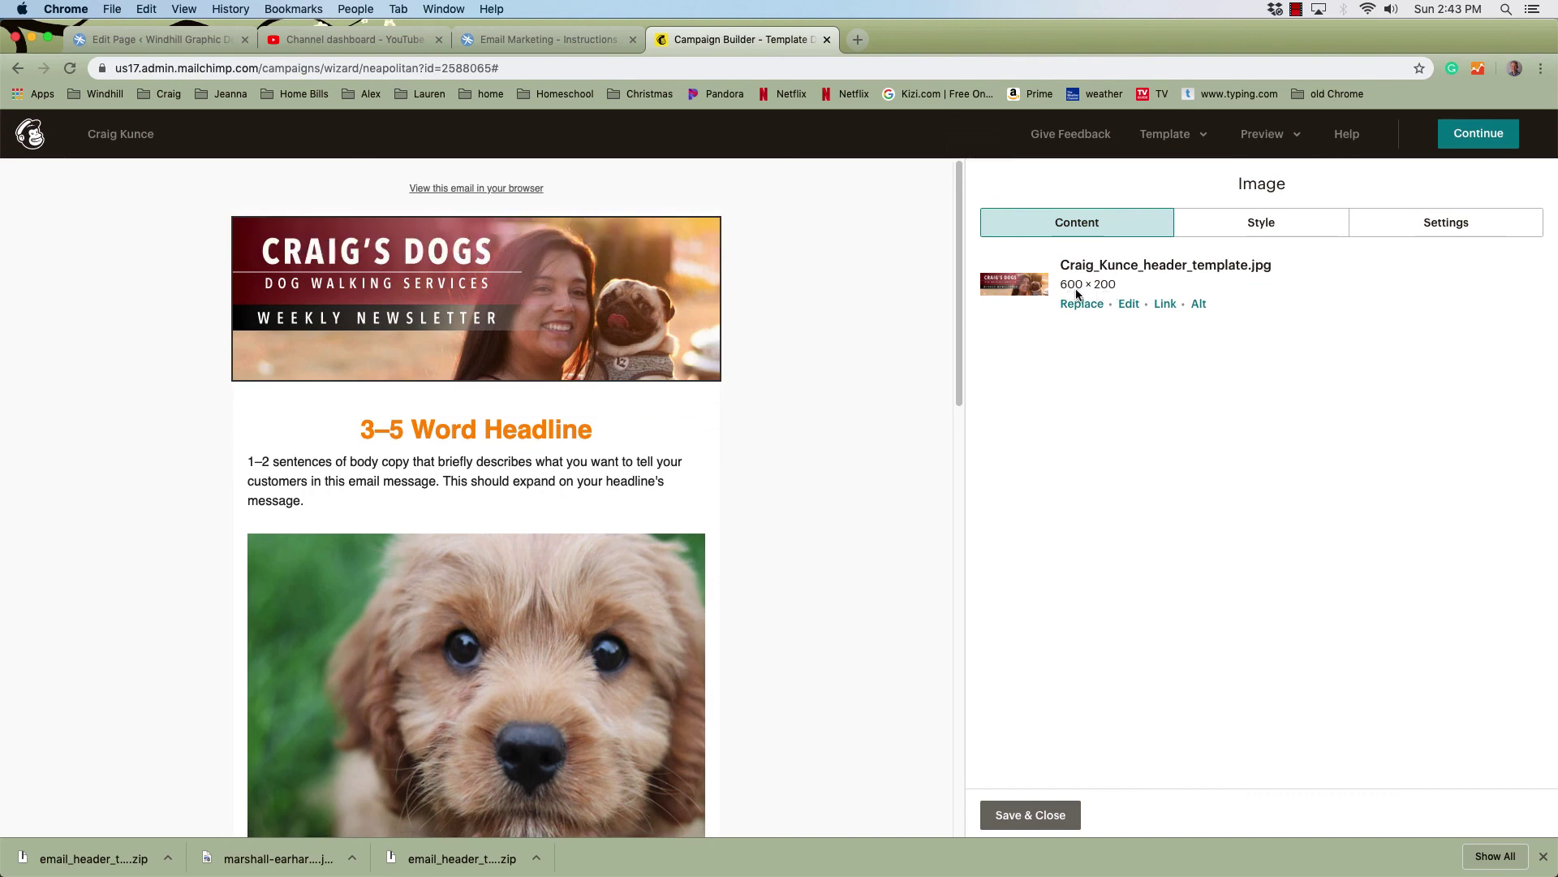
click(1033, 816)
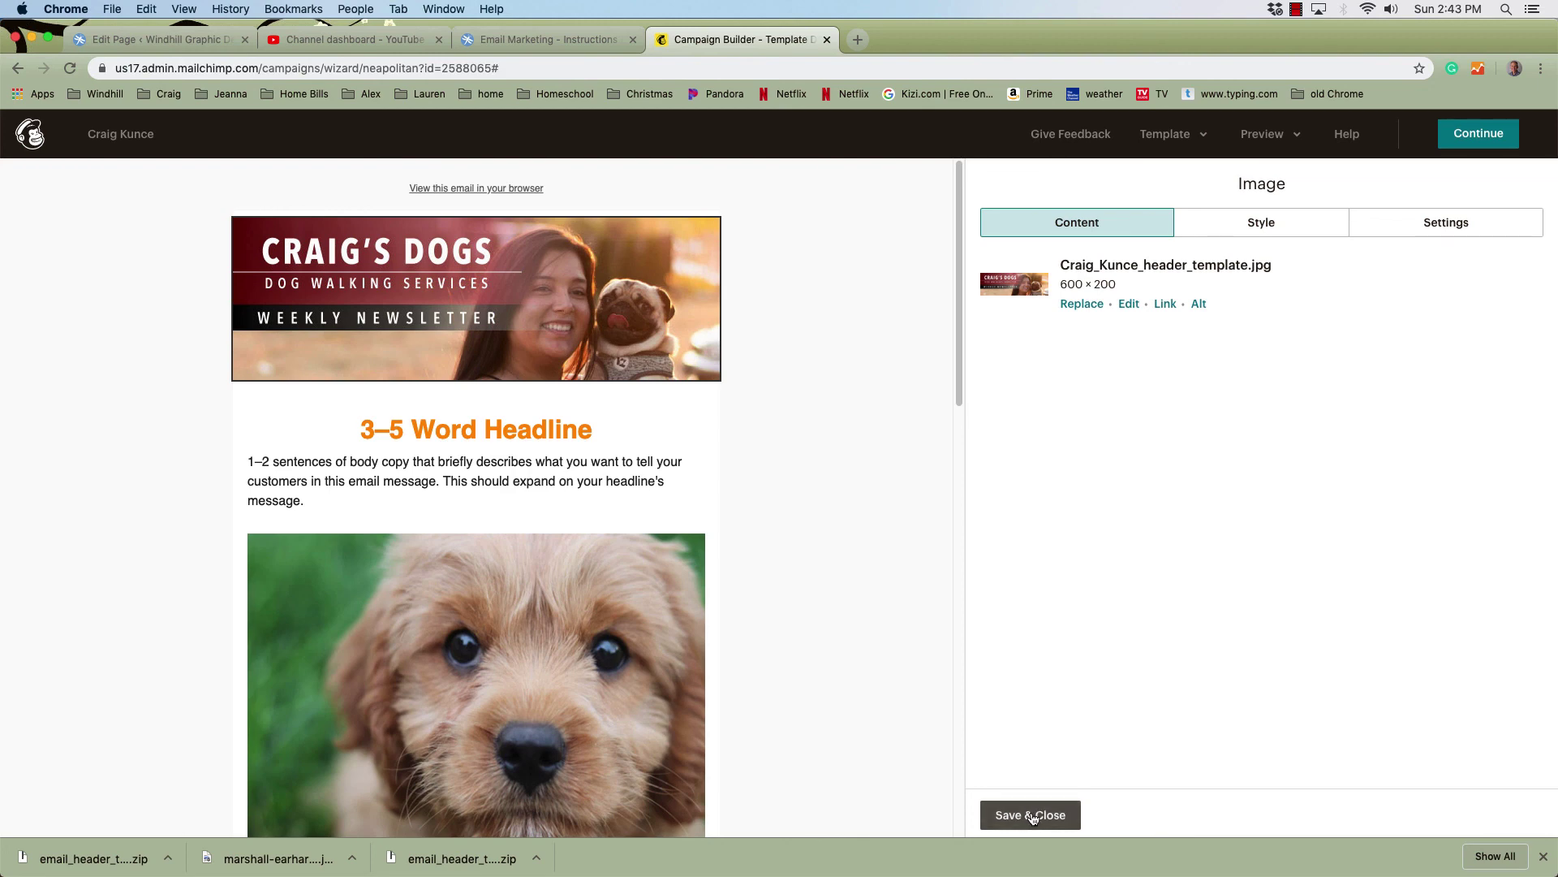